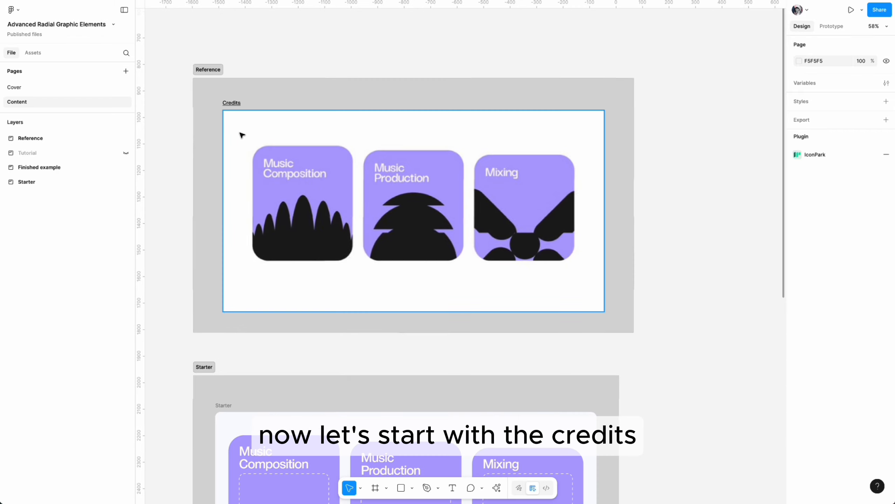
- Bring up the Pinterest link attached to the Credits text above the reference image
scroll(242, 136, "up", 4)
double_click(230, 102)
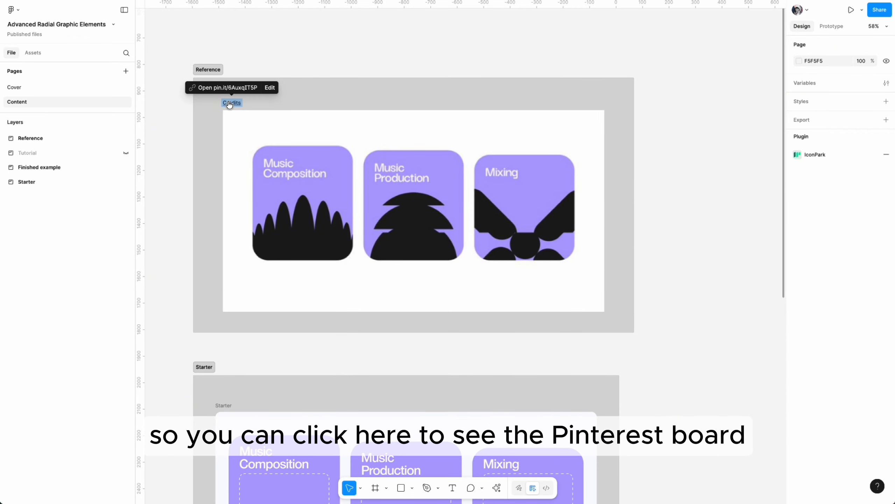
left_click(693, 324)
- Place a copy of the Starter frame on the empty canvas beside the original
scroll(693, 325, "down", 3)
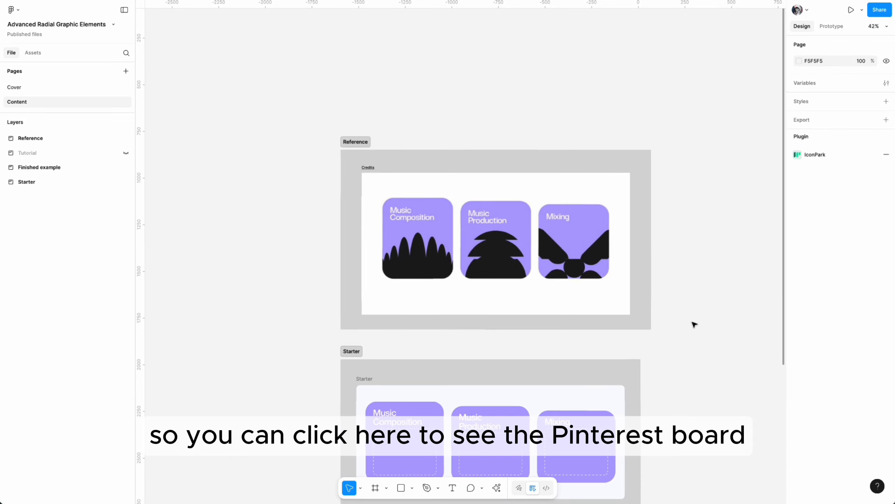
scroll(692, 324, "down", 5)
scroll(680, 324, "right", 3)
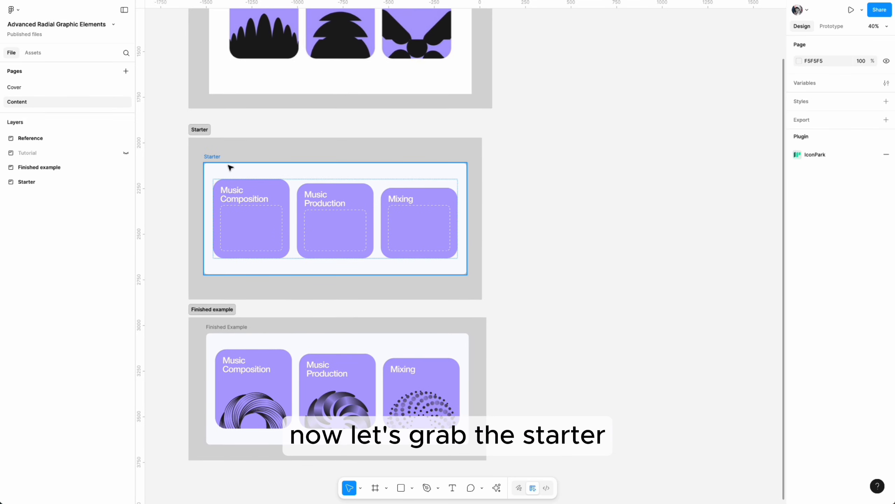
left_click_drag(319, 165, 512, 156)
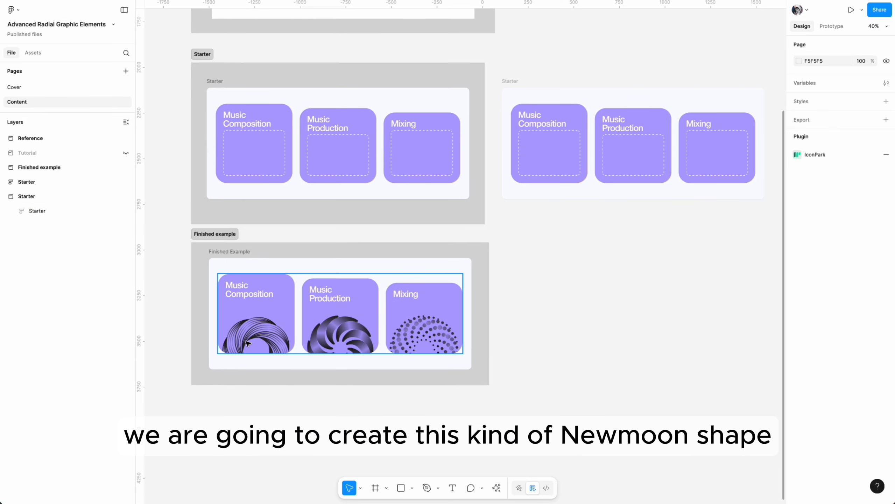
- Draw a circle below the copied Starter frame and set its size to 200 × 200
scroll(495, 326, "up", 3)
scroll(495, 326, "right", 2)
key("o")
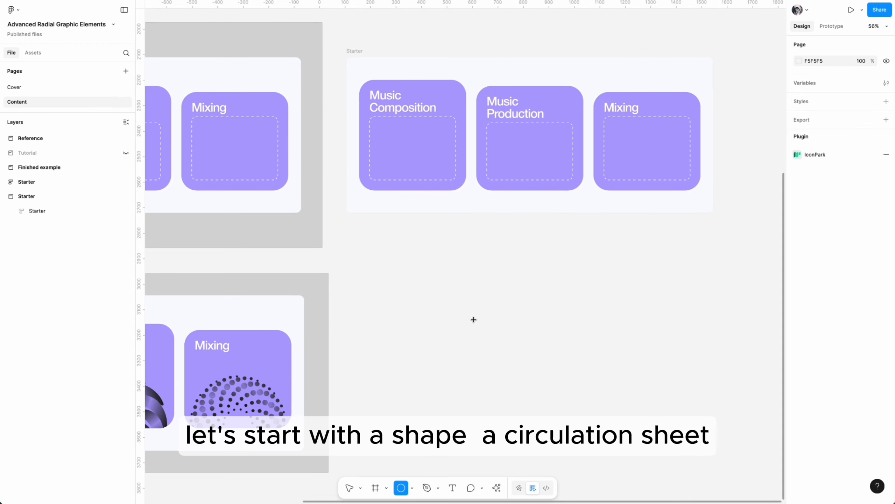
left_click_drag(428, 266, 481, 318)
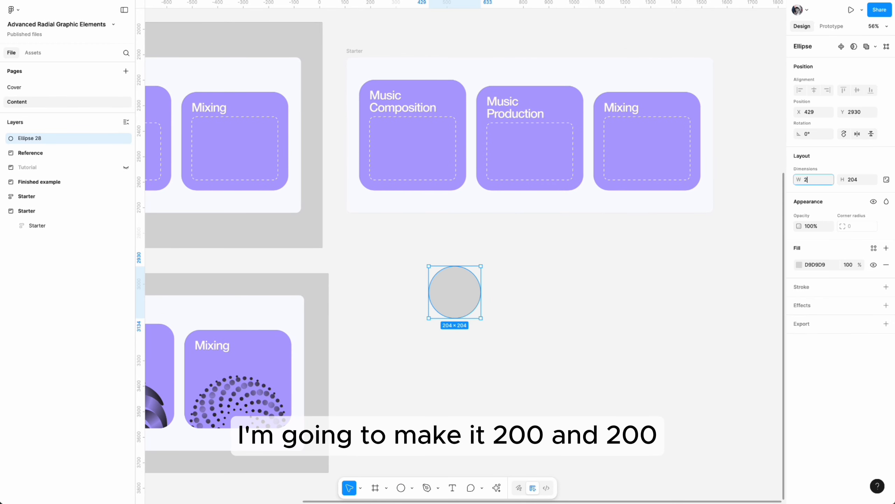
key("Return")
left_click(852, 180)
type("200")
- Duplicate the circle about 89 px lower so the two overlap, and replace both fills with a black 1 px stroke
left_click(461, 287)
left_click_drag(461, 285, 462, 307, "alt")
left_click(459, 278, "shift")
left_click(884, 286)
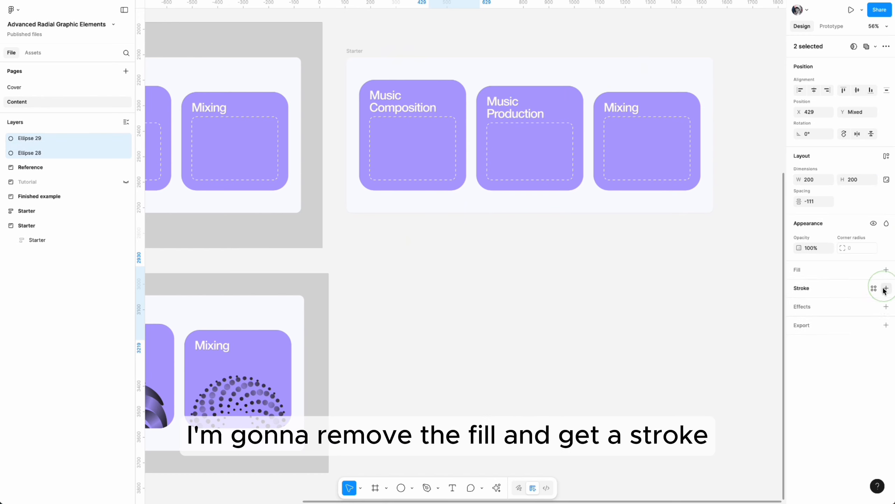
left_click(886, 288)
left_click(524, 298)
- Group the two overlapping outlined circles
scroll(524, 304, "up", 5)
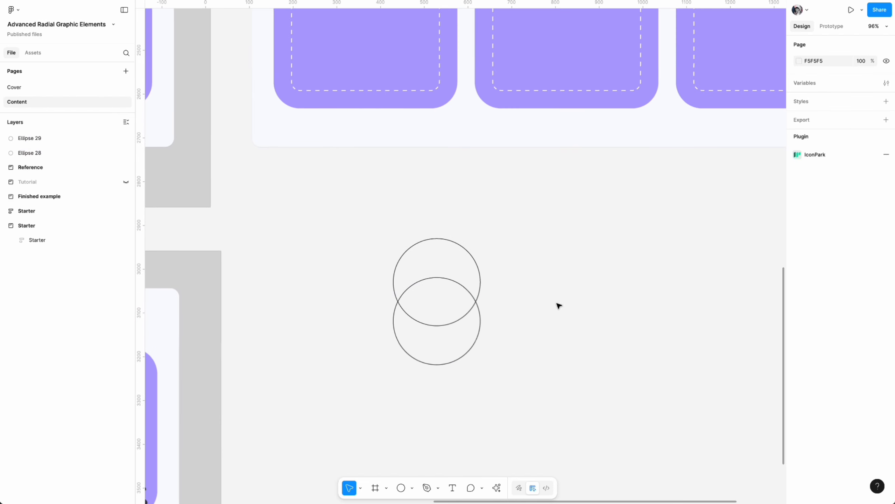
left_click_drag(482, 409, 354, 166)
key("ctrl+g")
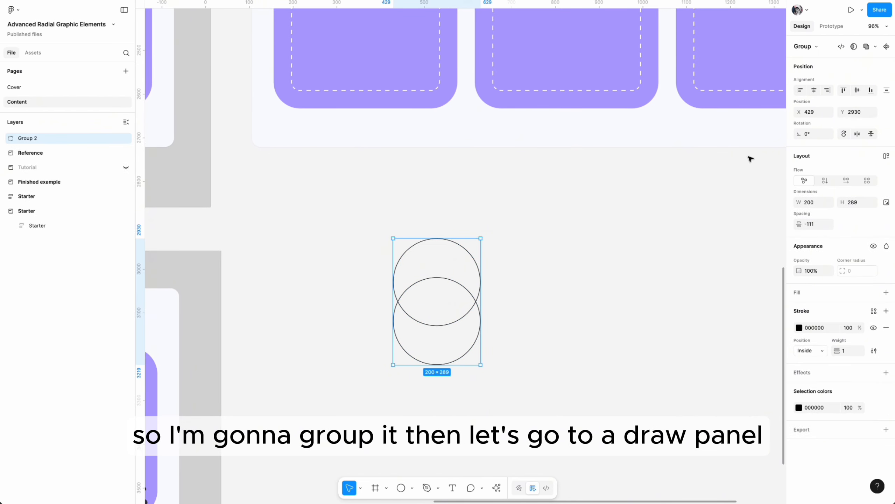
- Switch to Draw mode and give the circle group a radial repeat with a gap of 0 units
left_click(520, 490)
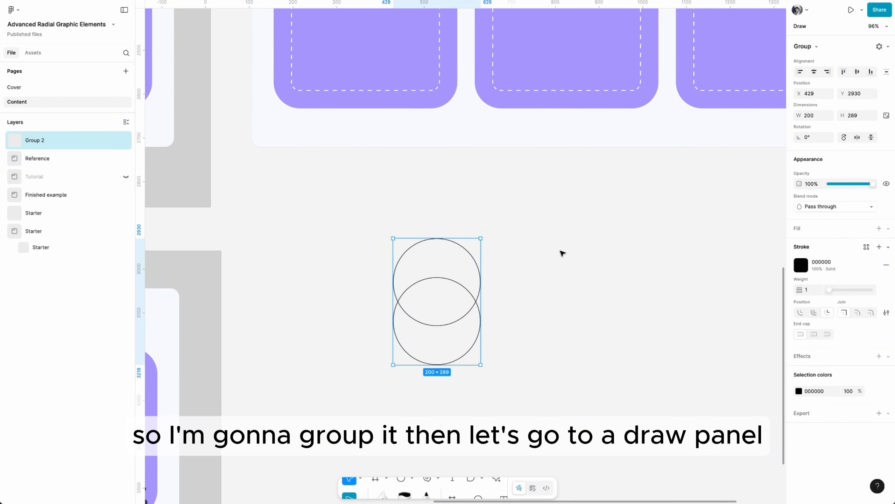
left_click(880, 47)
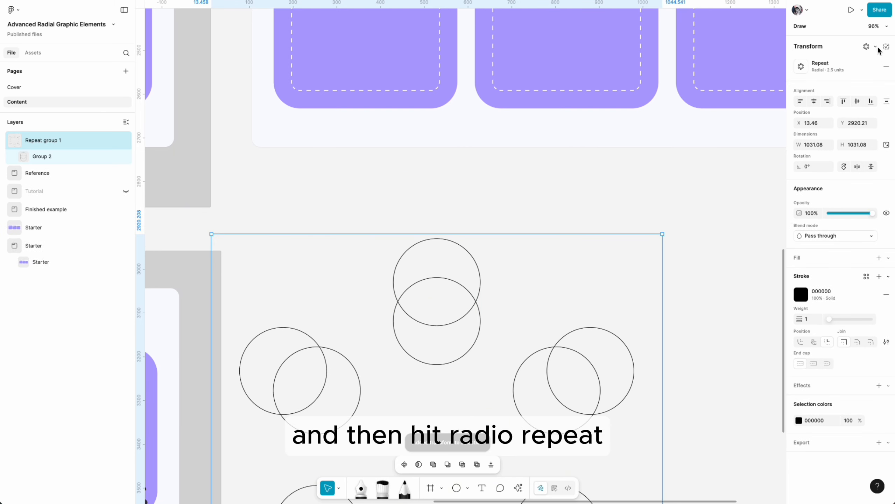
left_click(801, 66)
left_click(729, 116)
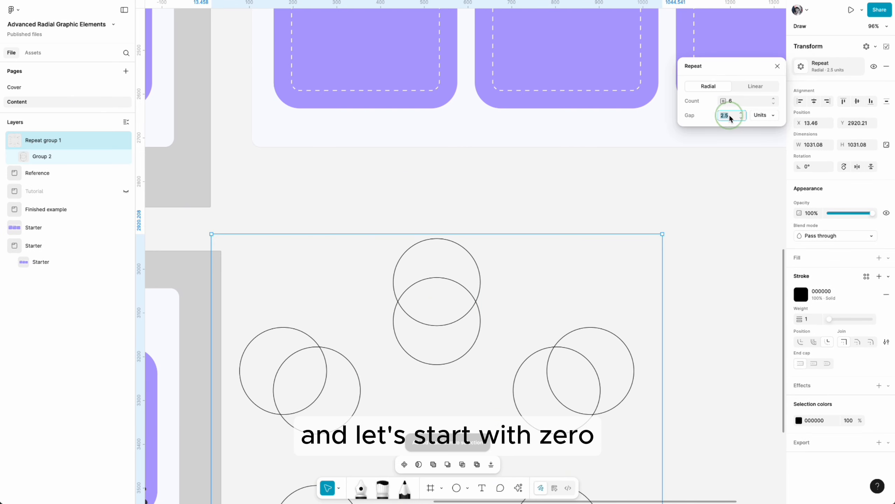
type("0")
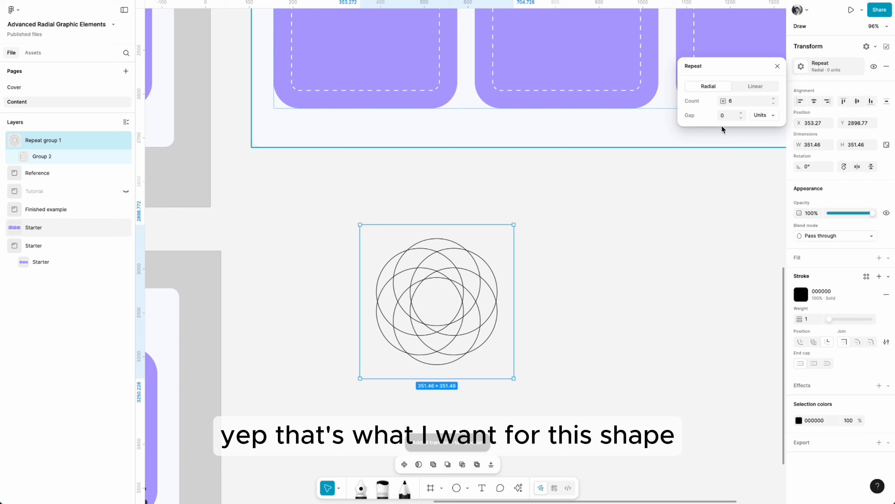
left_click(625, 364)
- Apply the radial repeat so its copies become separate editable groups
left_click(420, 296)
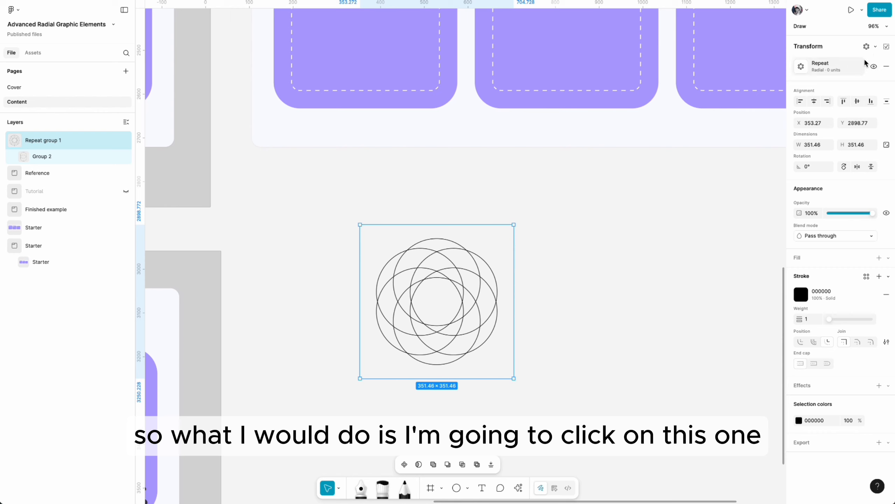
left_click(888, 48)
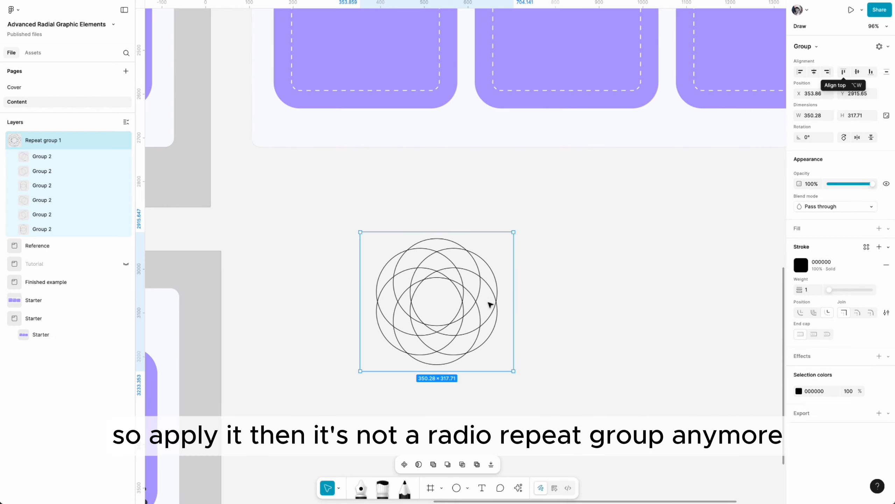
left_click(485, 302)
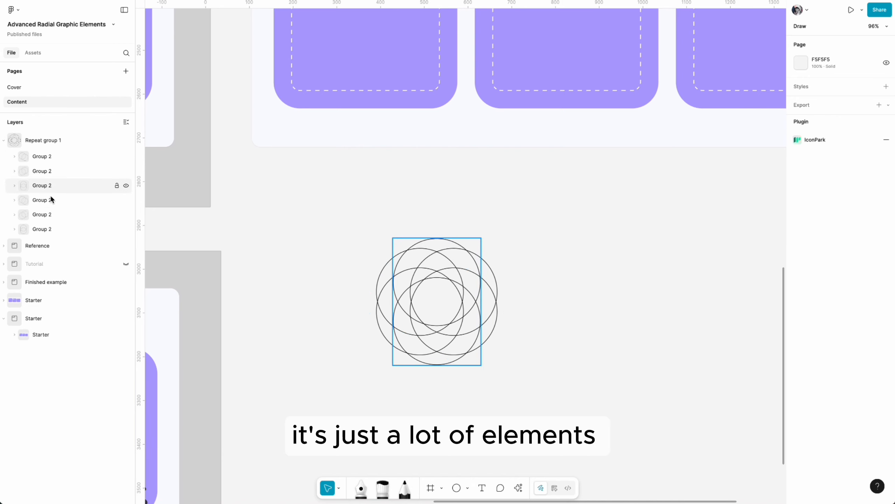
- Open all ellipses nested in the repeat group together in vector edit mode
left_click(475, 342)
scroll(474, 343, "up", 2)
scroll(480, 328, "right", 1)
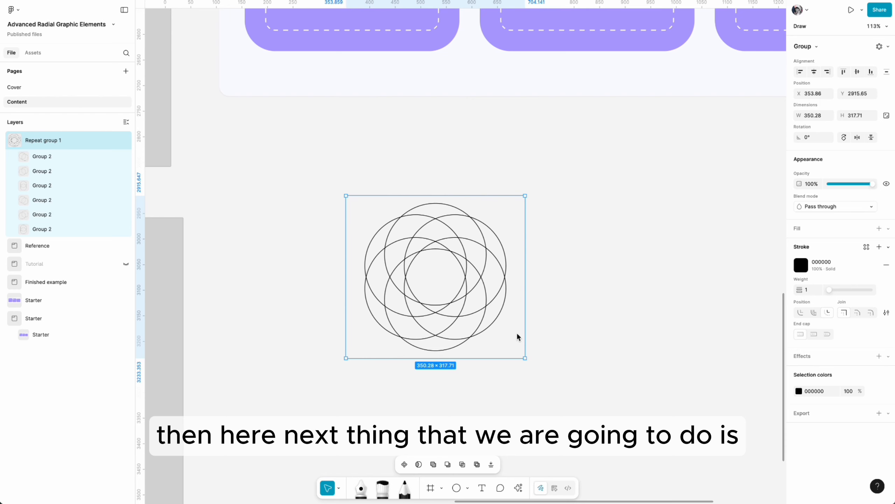
left_click_drag(679, 440, 364, 196)
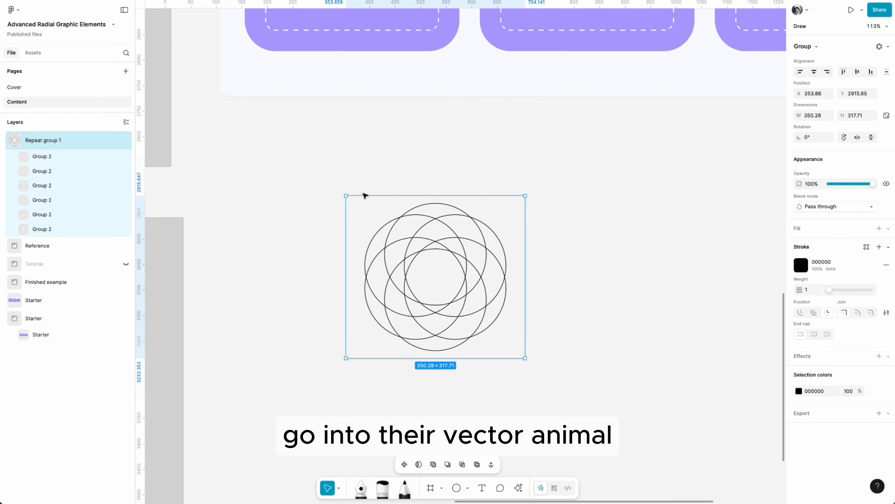
key("Return")
key("Return")
key("Return")
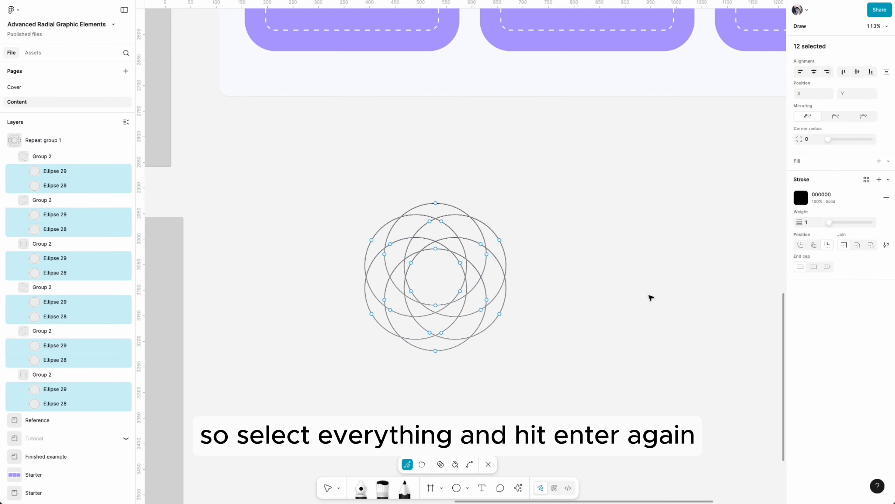
- Merge the adjoining regions of the upper-left crescent with the Shape builder and leave vector editing
scroll(454, 319, "up", 4)
scroll(456, 316, "up", 3)
scroll(456, 316, "left", 2)
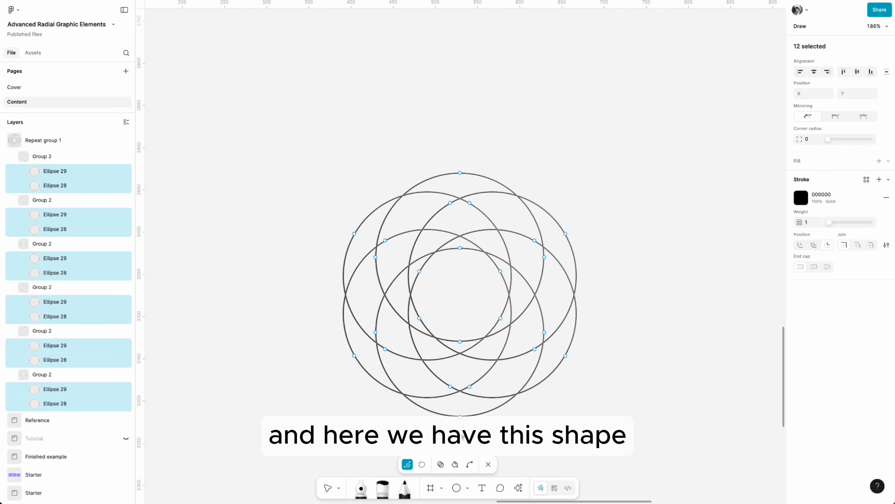
left_click(443, 465)
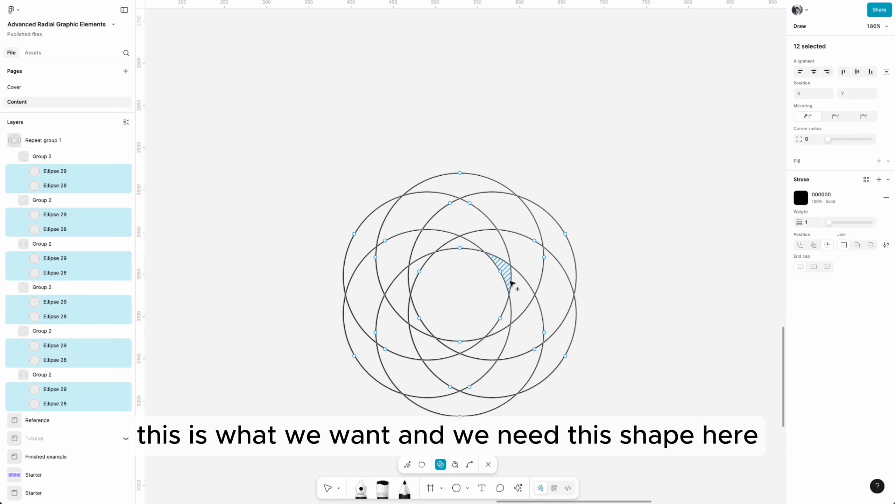
mouse_move(507, 274)
left_mouse_down()
mouse_move(486, 233)
mouse_move(373, 236)
left_mouse_up()
key("Escape")
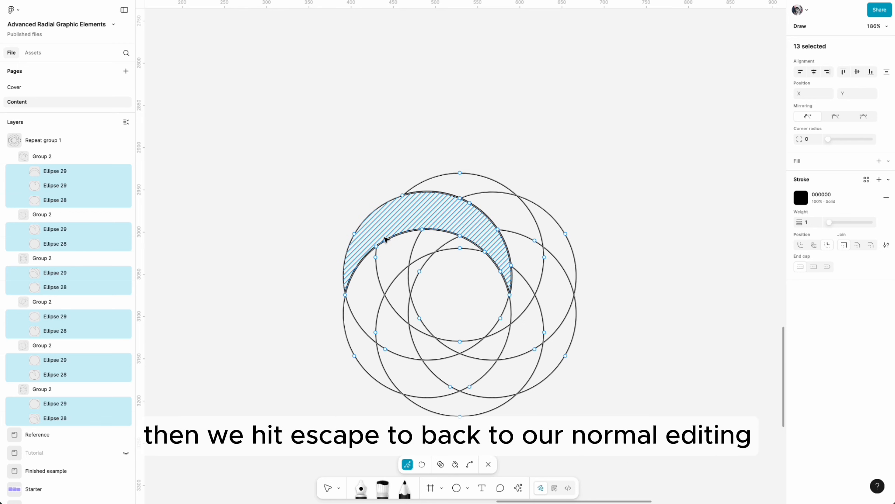
key("Escape")
key("Escape")
- Place a copy of the merged crescent on the empty canvas beside the circle pattern
scroll(653, 278, "down", 5)
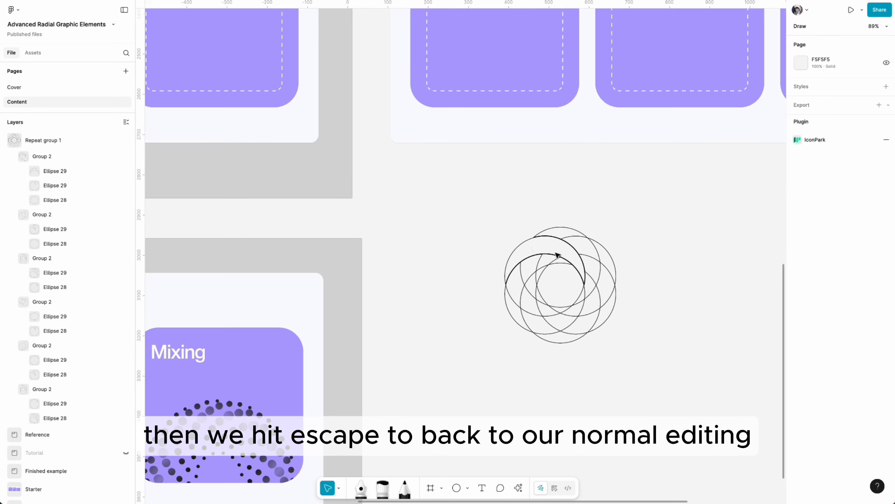
left_click(521, 247, "super")
scroll(529, 251, "right", 3)
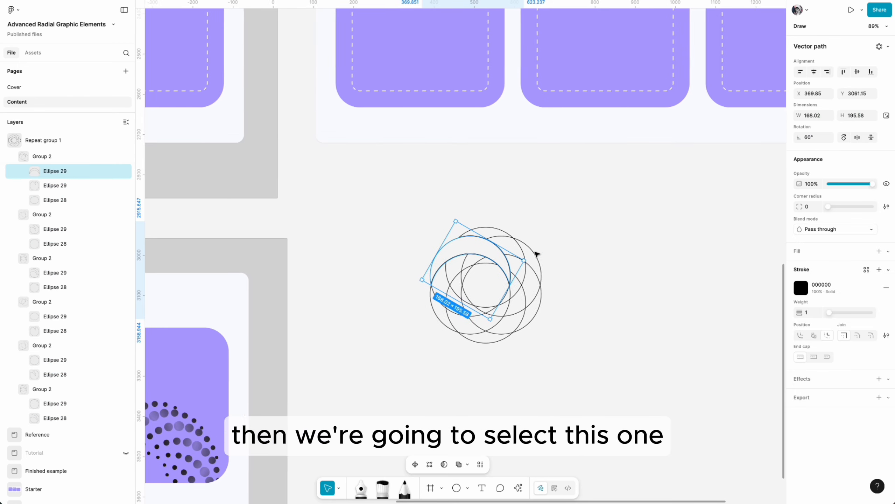
left_click_drag(467, 249, 642, 248, "alt")
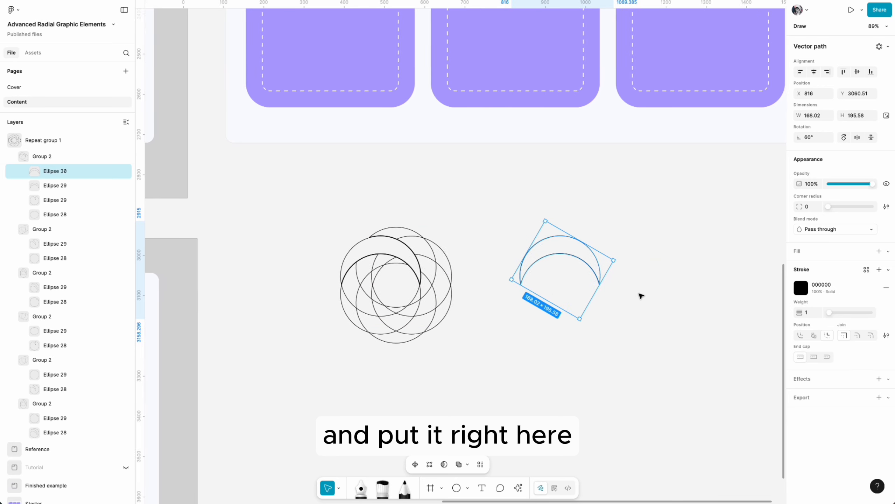
- Draw a Pen curve inside the copied crescent from its left tip through a smooth peak at X 936, Y 2937 to its right tip
key("shift+2")
key("Escape")
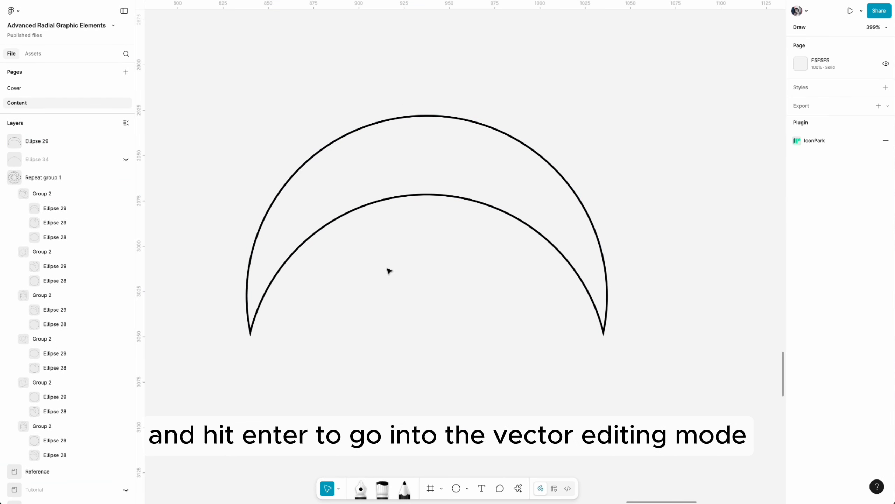
left_click(378, 214)
key("Return")
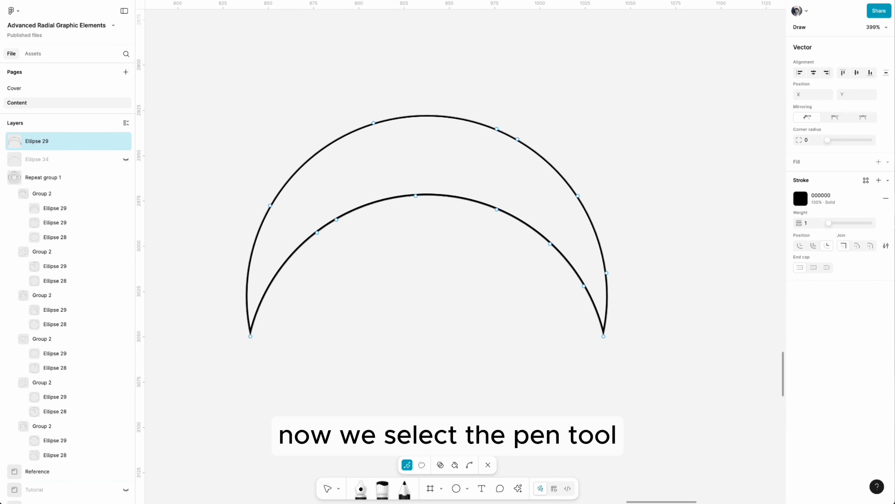
left_click(359, 496)
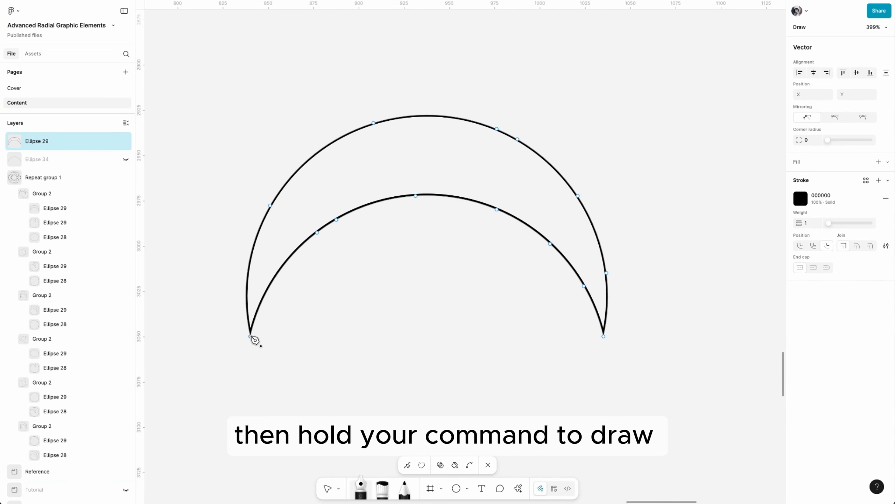
left_click_drag(251, 337, 222, 282)
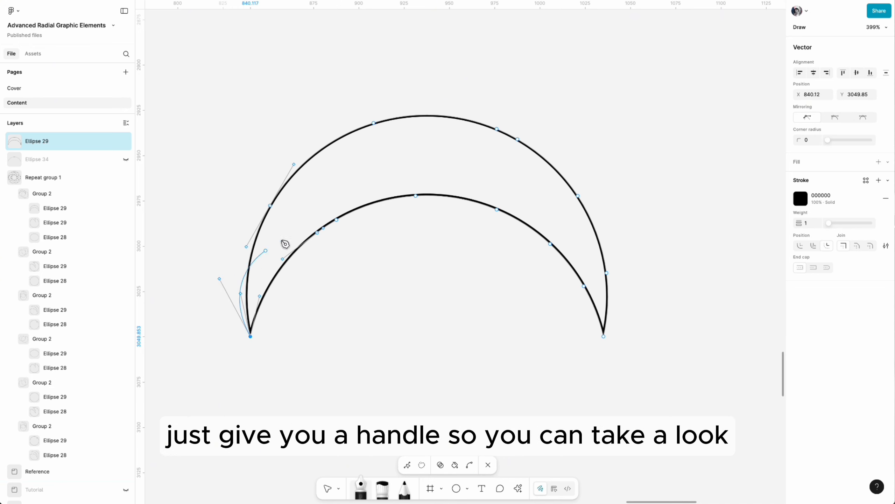
left_click_drag(285, 244, 429, 136)
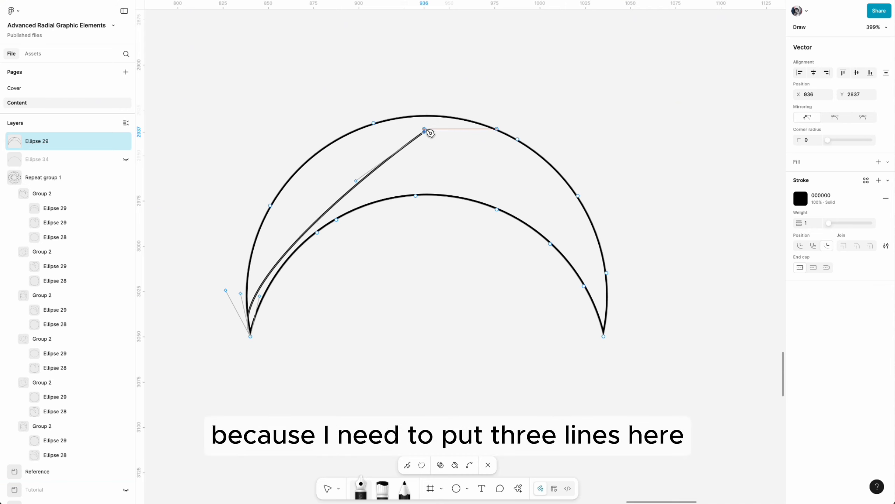
left_click(604, 336)
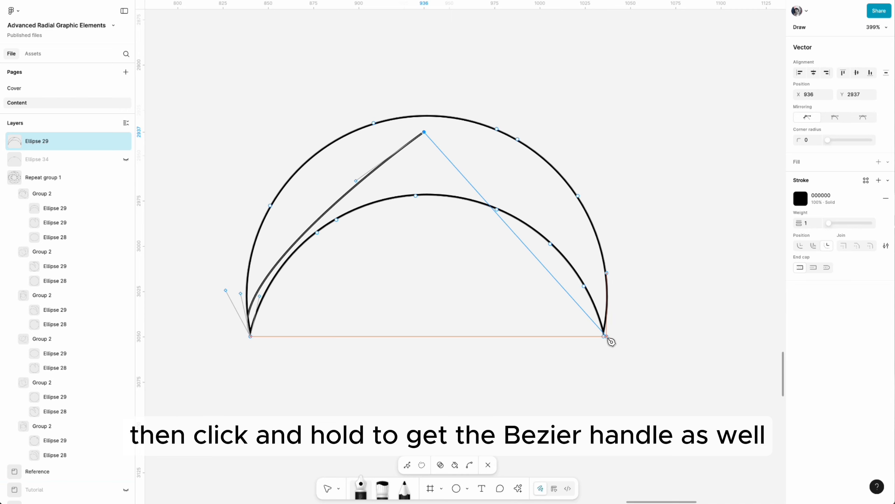
left_click_drag(607, 340, 580, 426)
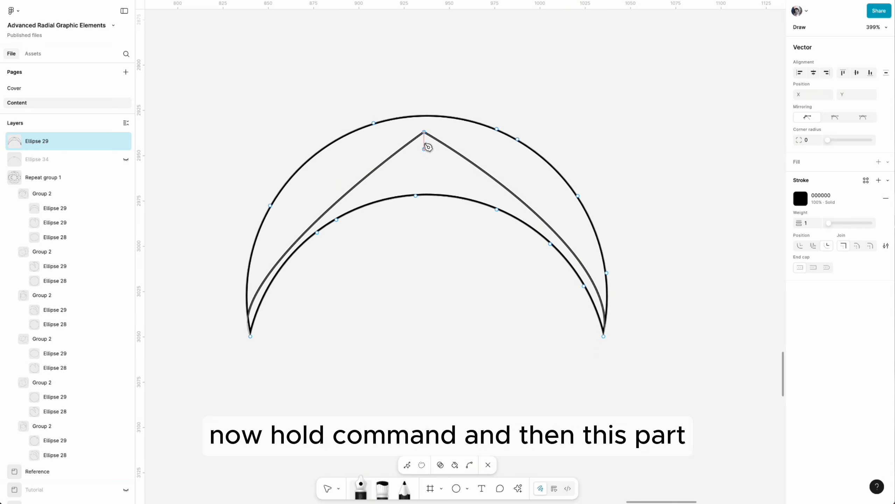
left_click(424, 133, "super")
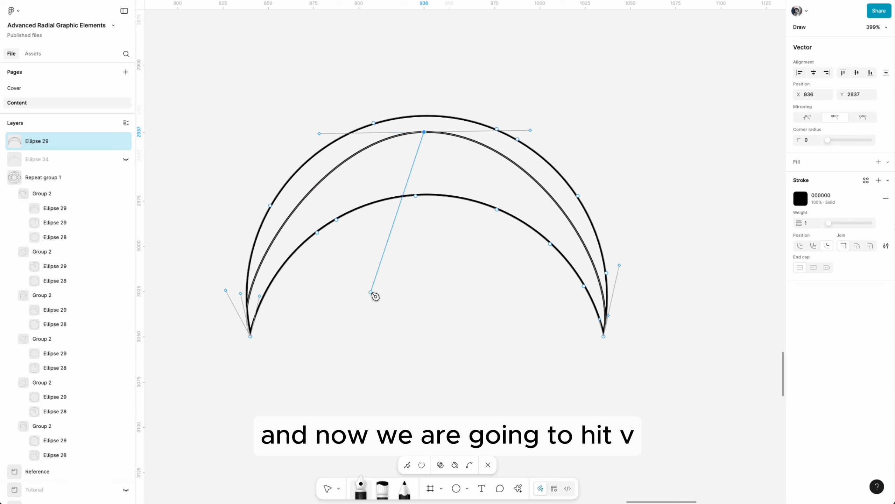
- Adjust the tip handles of the inner curve at both crescent ends so it follows the outer arc evenly
key("v")
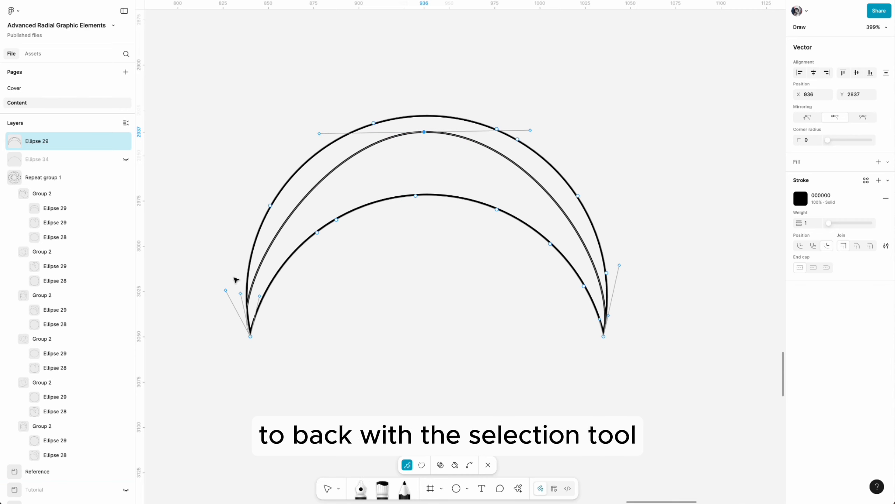
left_click_drag(227, 292, 240, 233)
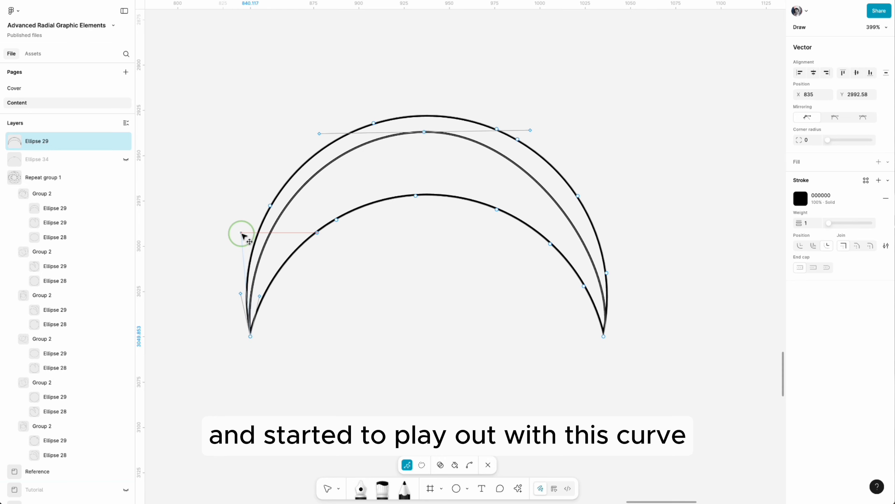
left_click(604, 336)
left_click_drag(623, 266, 613, 226)
scroll(494, 212, "up", 1)
left_click(424, 136)
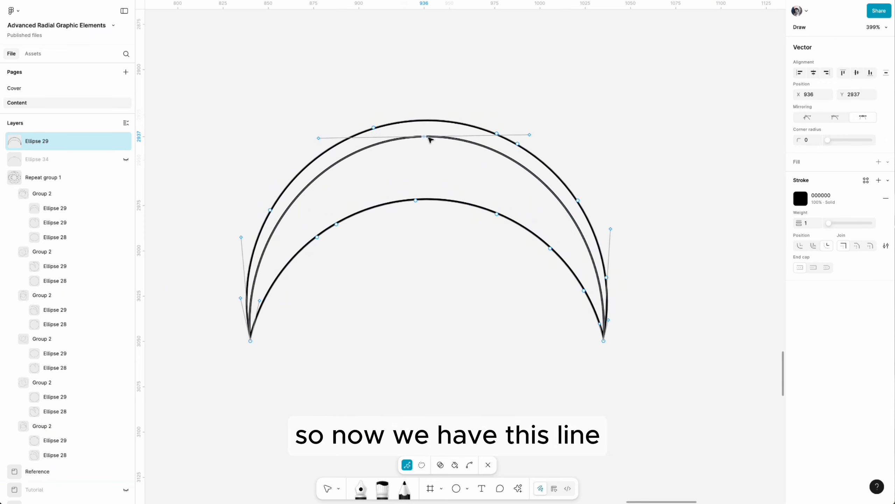
left_click(470, 145)
left_click(489, 85)
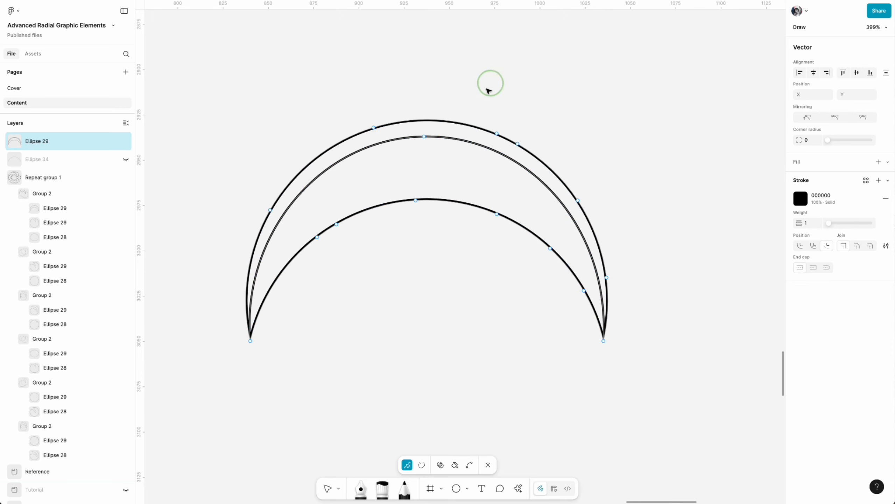
- Duplicate the inner curve from its peak point and place the new peak at X 936, Y 2947
left_click(424, 137)
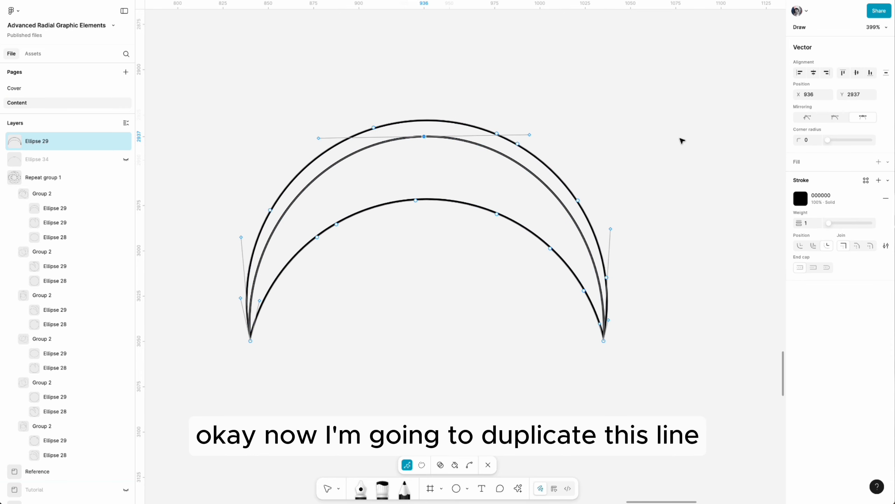
key("super+d")
key("shift+Down")
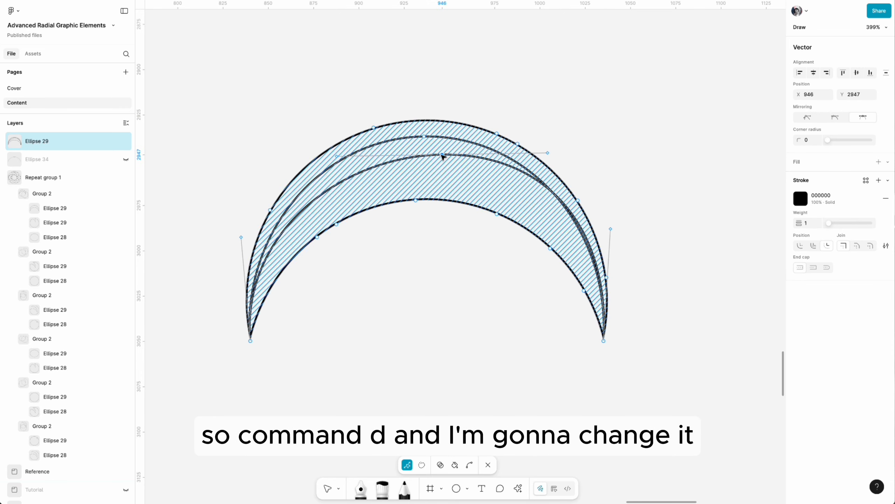
left_click_drag(427, 155, 426, 156)
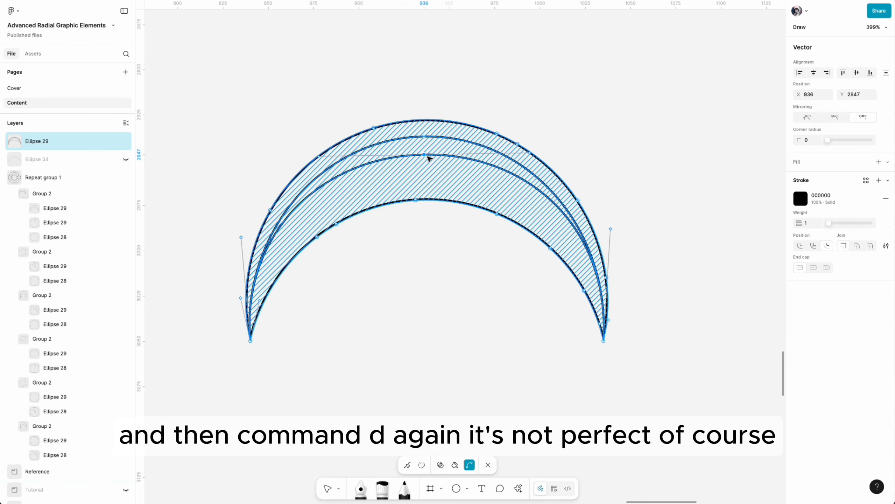
- Add a third inner curve peaking at X 936, Y 2961, even out the curves' tip handles, and leave vector editing
key("super+d")
key("shift+Down")
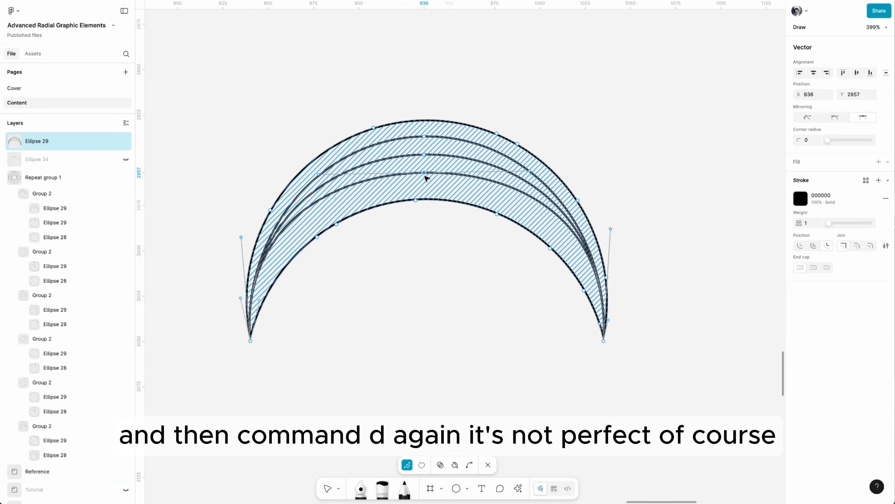
left_click(612, 228)
left_click_drag(619, 230, 585, 233)
left_click_drag(425, 173, 426, 181)
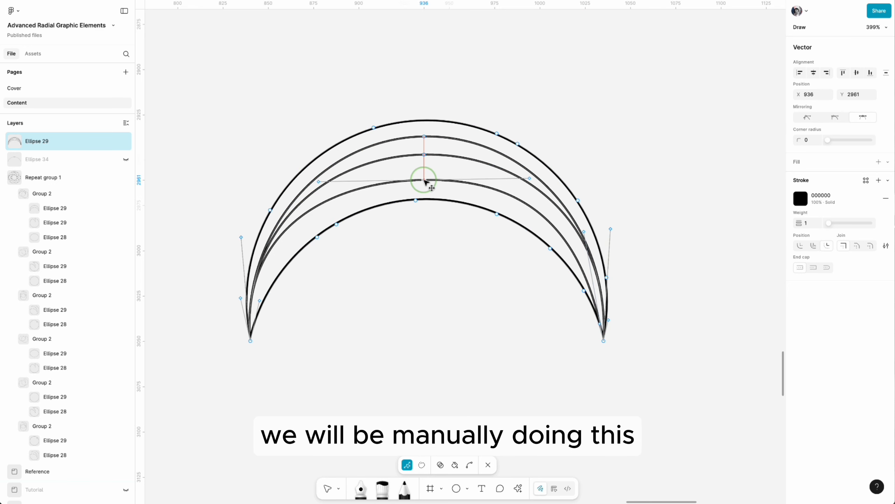
left_click(582, 233)
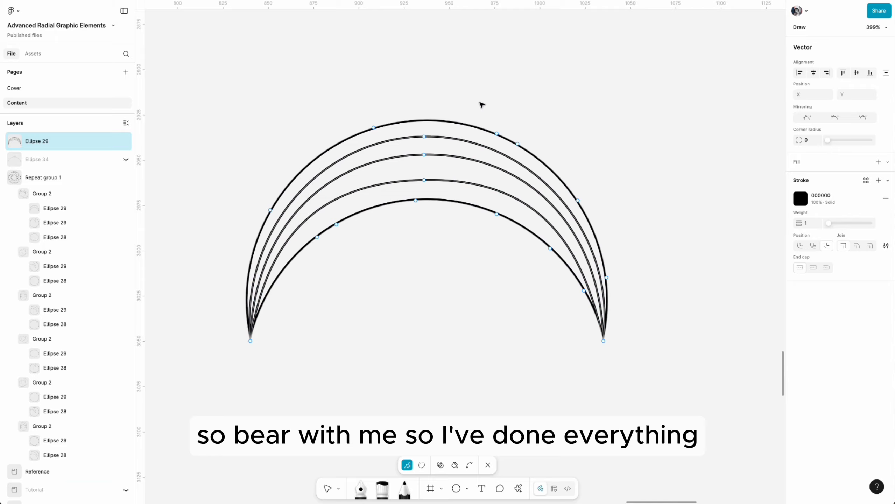
scroll(480, 104, "down", 5)
key("Escape")
scroll(522, 117, "down", 5)
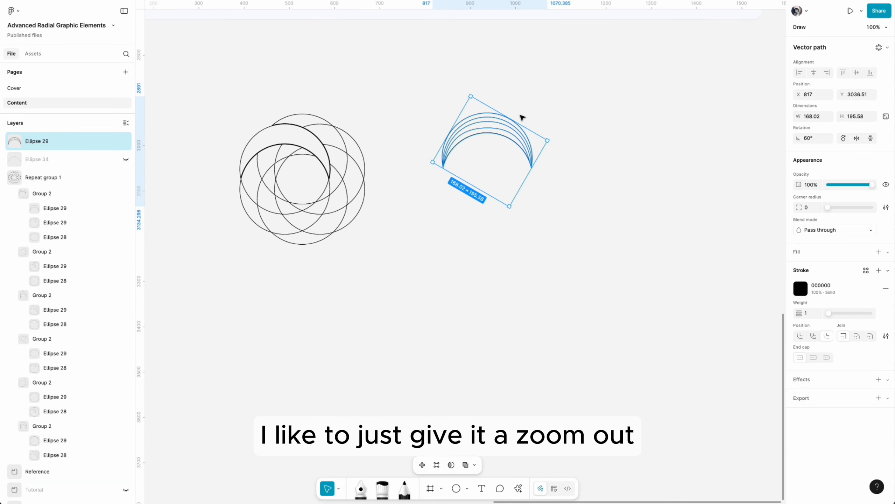
- Place a copy of the finished lined crescent beside the original at X 1121, Y 3036.51
scroll(522, 119, "right", 3)
scroll(408, 120, "up", 2)
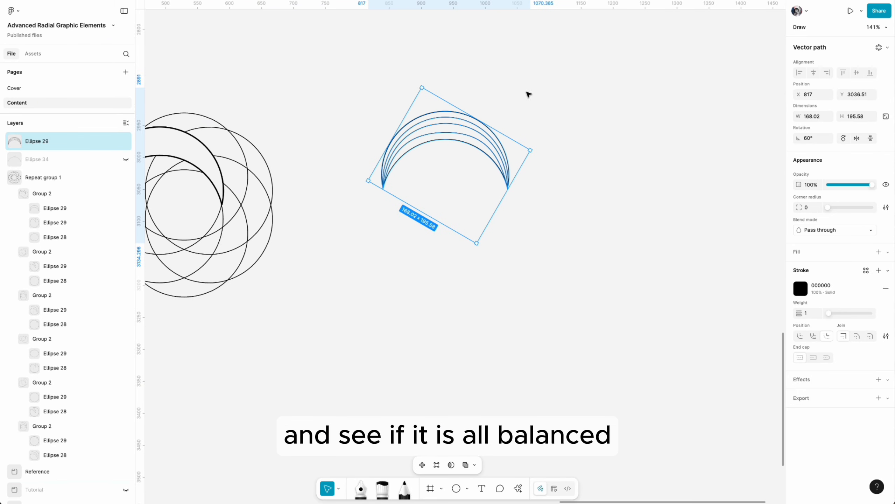
left_click(546, 74)
scroll(392, 143, "up", 2)
left_click_drag(382, 144, 610, 143)
scroll(644, 129, "right", 3)
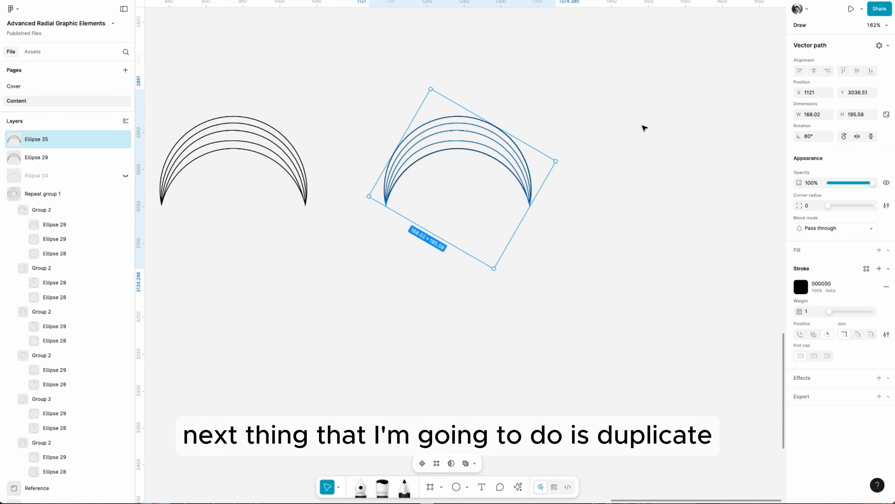
- Apply a radial repeat to the copied crescent with a count of 6 and a gap of 1 unit
left_click(882, 47)
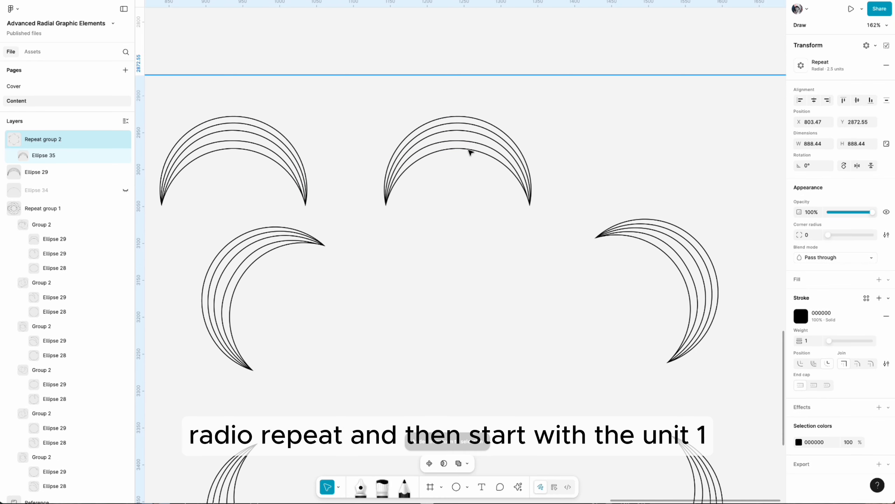
scroll(470, 150, "down", 3)
left_click(800, 66)
left_click(726, 115)
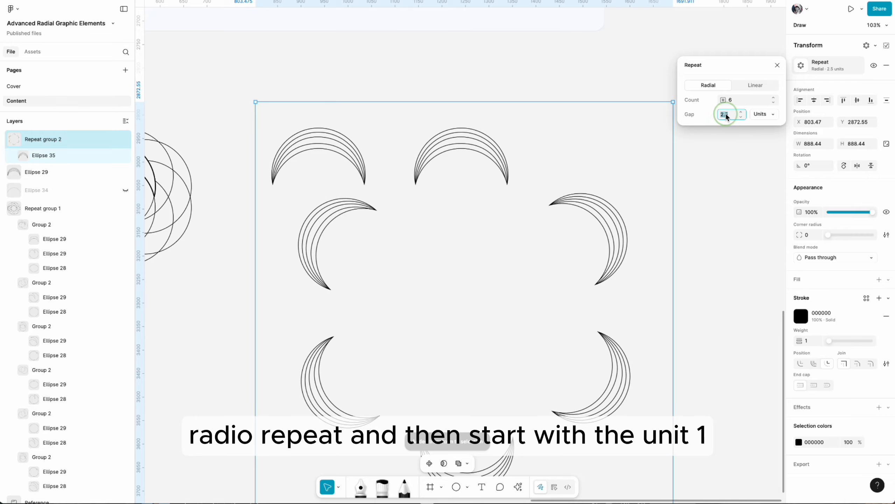
key("Return")
- Rotate the source crescent inside the radial repeat to about 90°
mouse_move(603, 109)
left_mouse_down()
mouse_move(632, 146)
mouse_move(585, 98)
mouse_move(597, 122)
mouse_move(597, 113)
left_mouse_up()
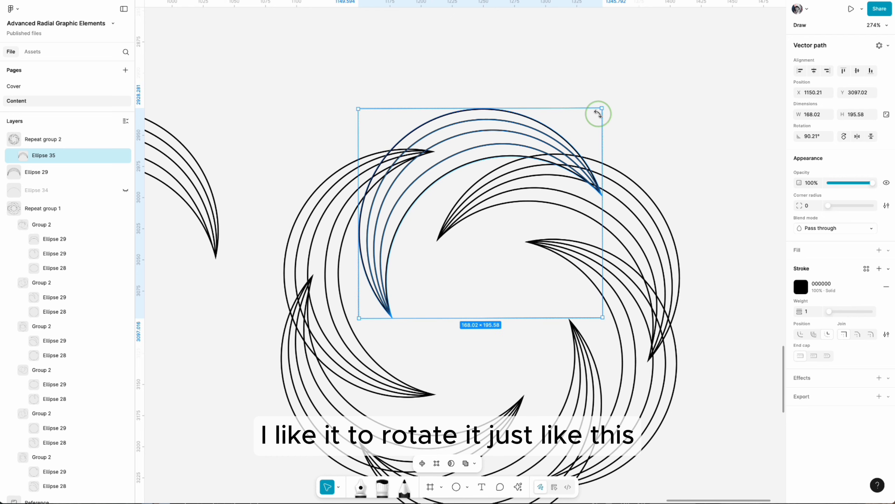
scroll(696, 154, "down", 2)
left_click(727, 126)
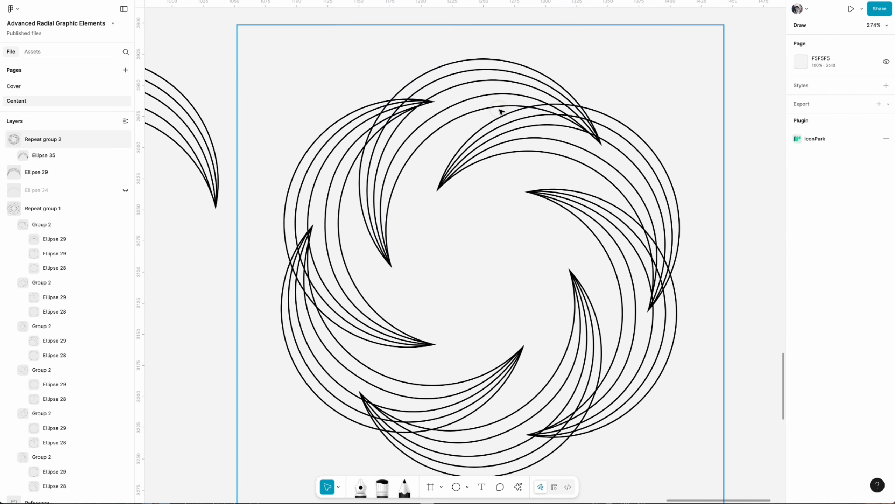
- Tighten the radial repeat's gap to just below 0.7 units and rotate its source crescent to about 109.3°
left_click(502, 112)
left_click(804, 67)
left_click(740, 117)
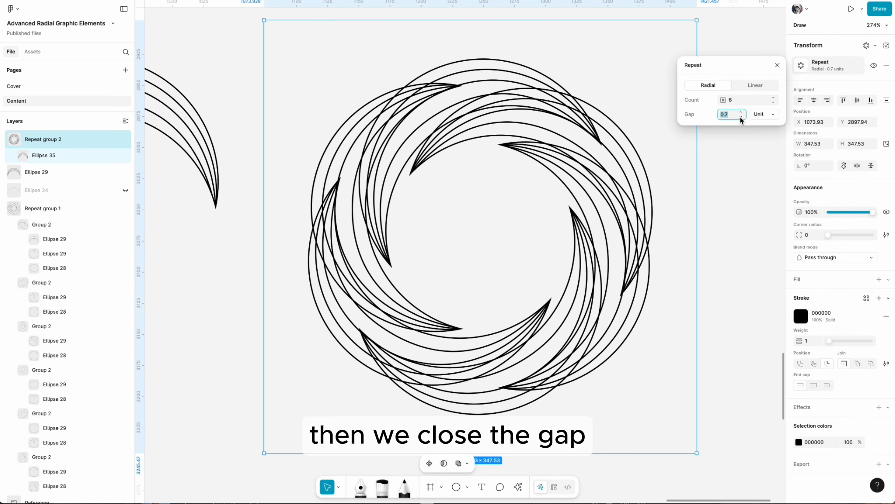
left_click(740, 117)
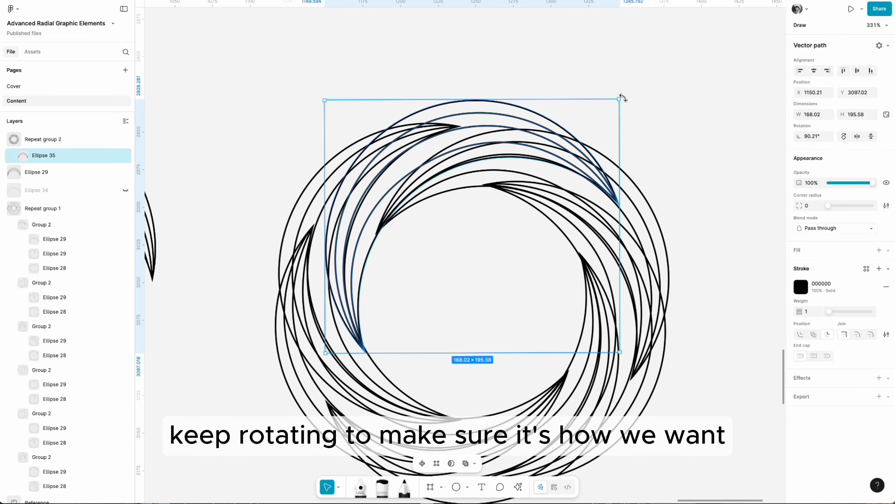
left_click_drag(623, 95, 579, 58)
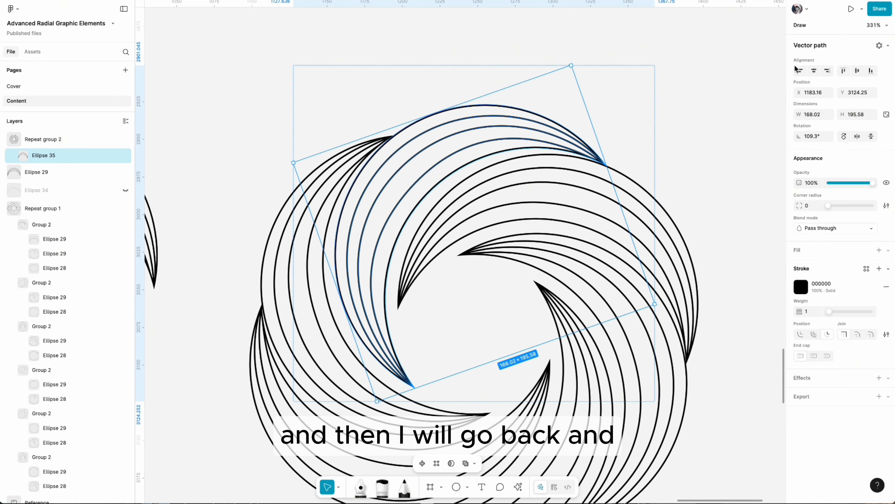
- Switch the radial repeat's gap unit to pixels and set the gap to 115 px
left_click(708, 160)
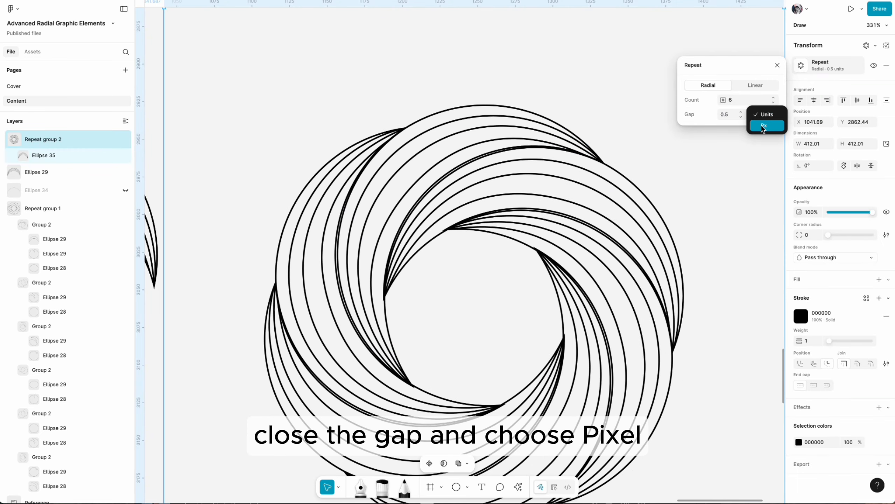
left_click(764, 126)
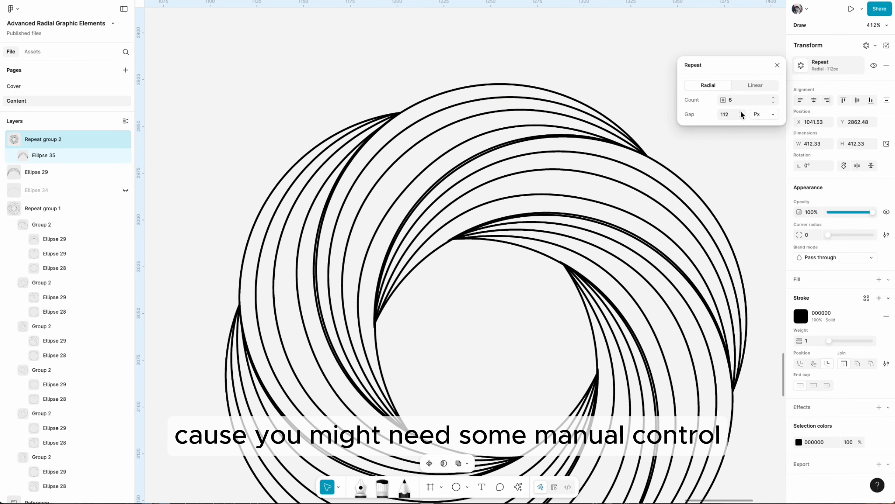
left_click(741, 113)
left_click(741, 112)
left_click(741, 113)
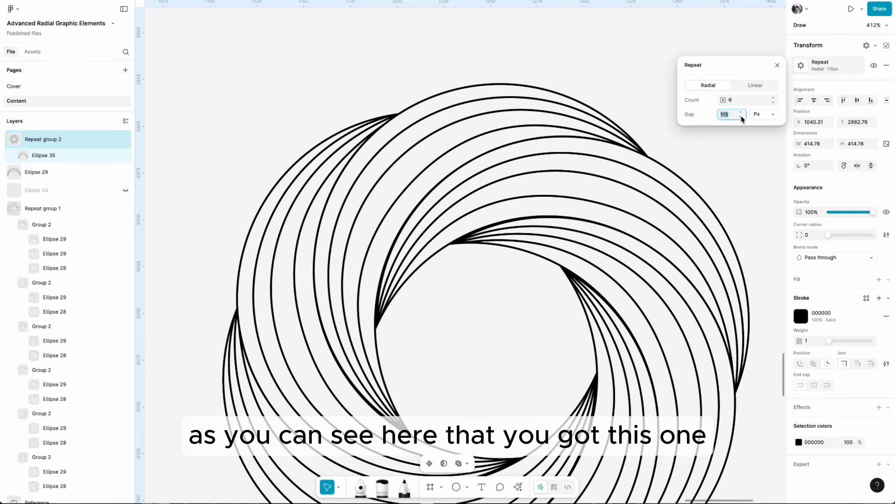
scroll(309, 107, "down", 5)
left_click(381, 77)
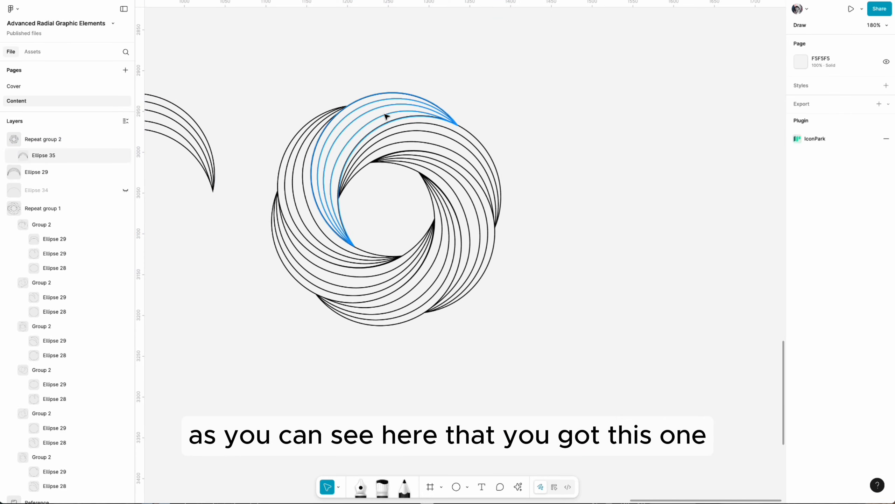
- Place a copy of the six-part ring beside it at X 1470 and set the copy's repeat count to 7
left_click_drag(416, 104, 696, 127, "alt")
scroll(615, 116, "right", 2)
scroll(615, 117, "right", 1)
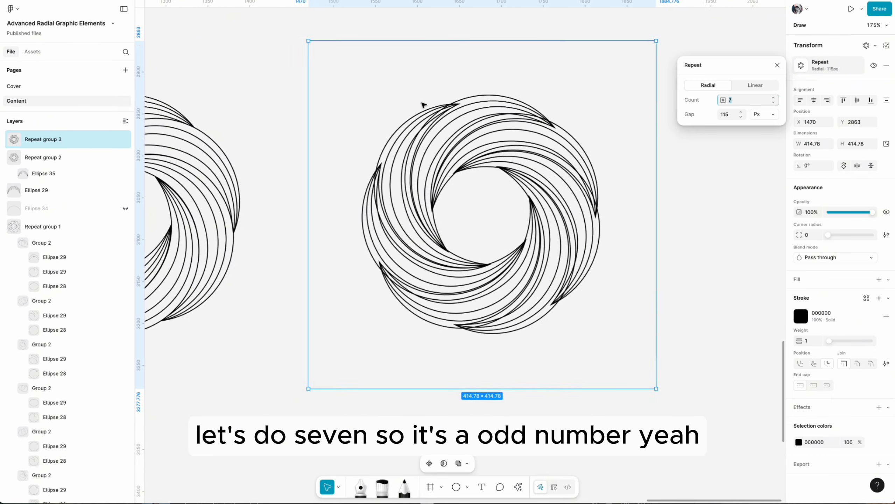
scroll(421, 104, "up", 3)
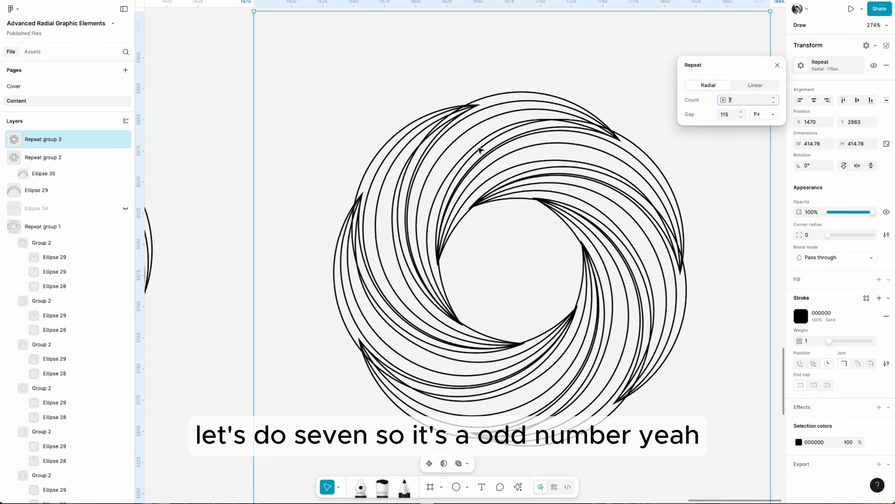
scroll(415, 120, "up", 2)
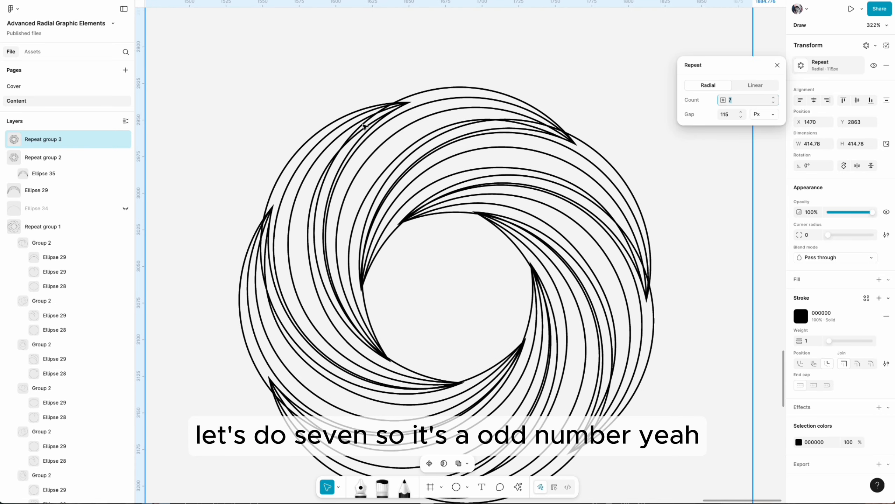
- Rotate the source crescent of the seven-part ring to about 114.89°
double_click(369, 125)
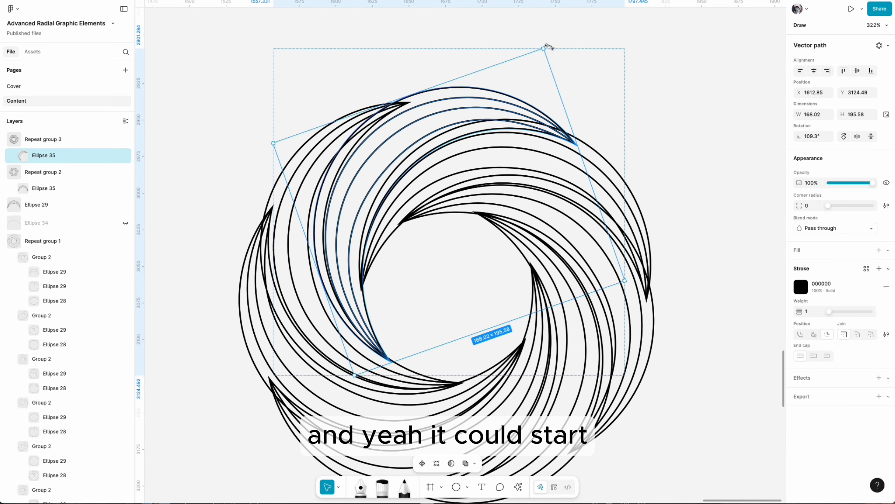
left_click_drag(549, 47, 531, 37)
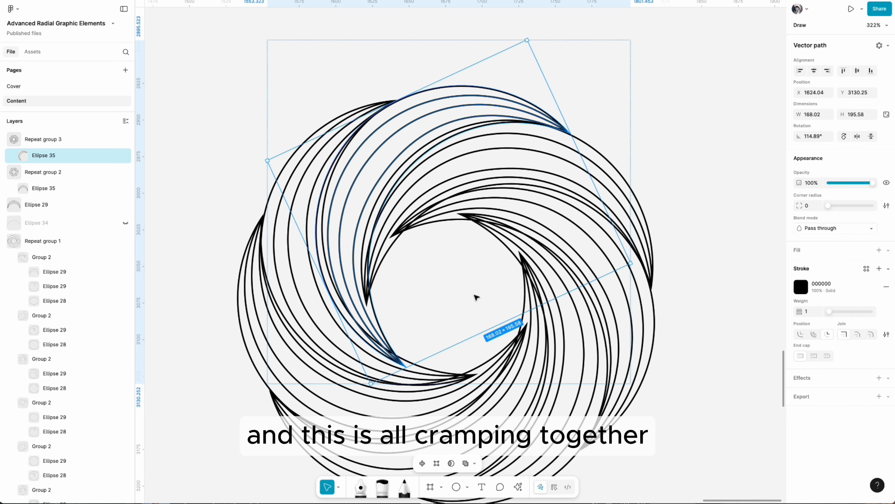
left_click(733, 167)
- Widen the seven-part ring's radial gap to 126 px
left_click(512, 175)
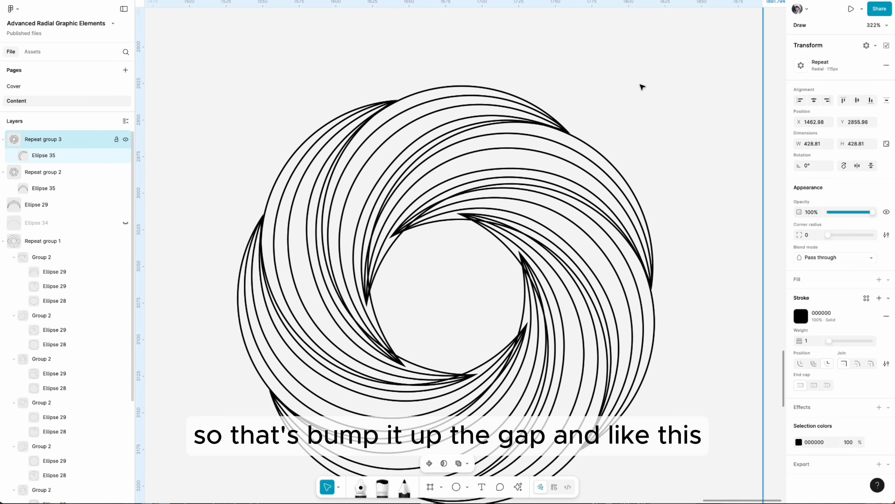
left_click(802, 66)
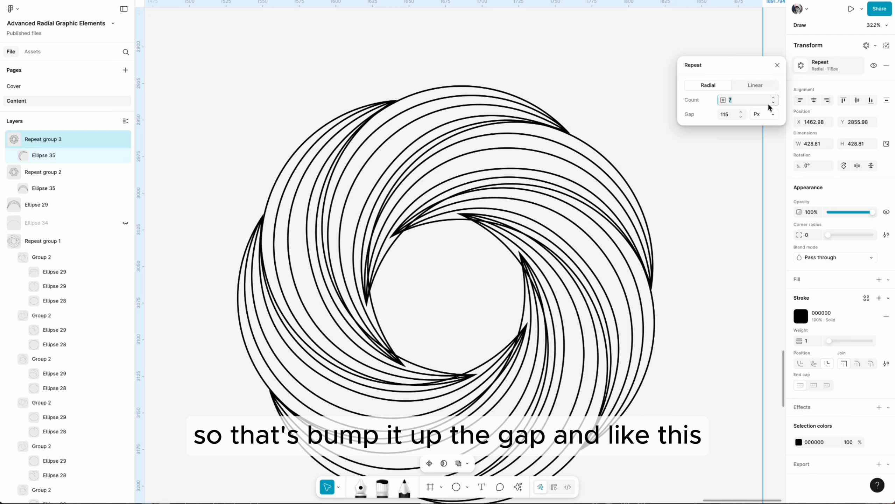
left_click(741, 112)
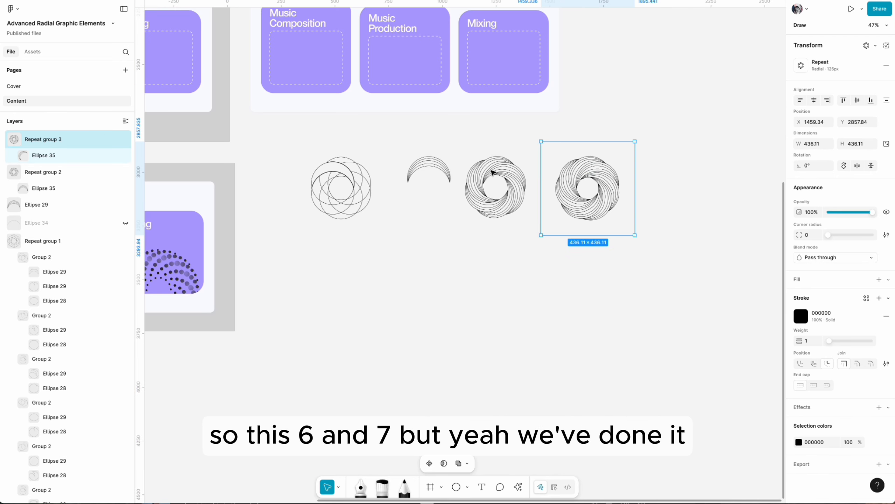
- Shift the seven-part ring slightly upward and move the six-part ring to X 1070, Y 2846
left_click(495, 187)
key("Escape")
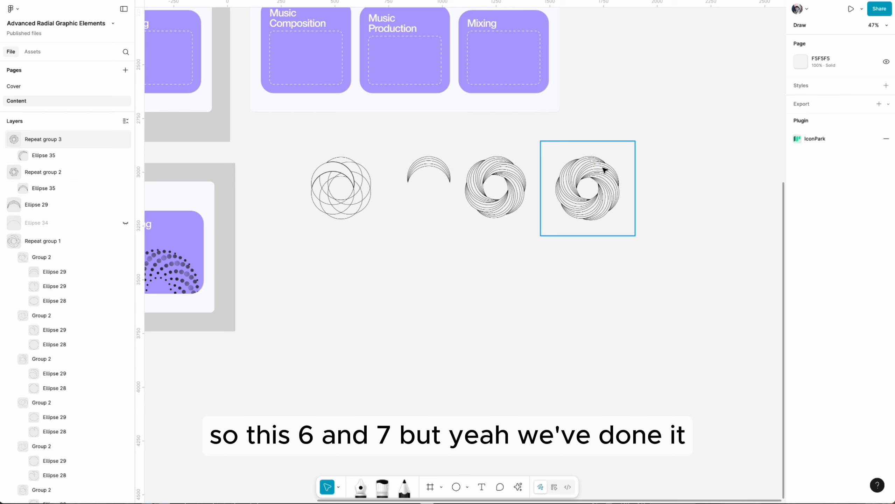
left_click_drag(603, 166, 604, 161)
left_click(622, 127)
left_click_drag(516, 183, 522, 178)
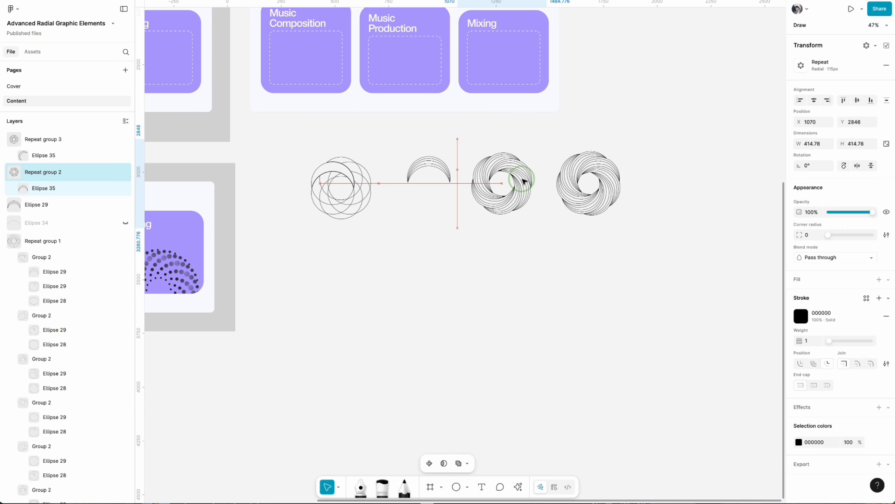
scroll(488, 208, "left", 9)
scroll(315, 321, "up", 5)
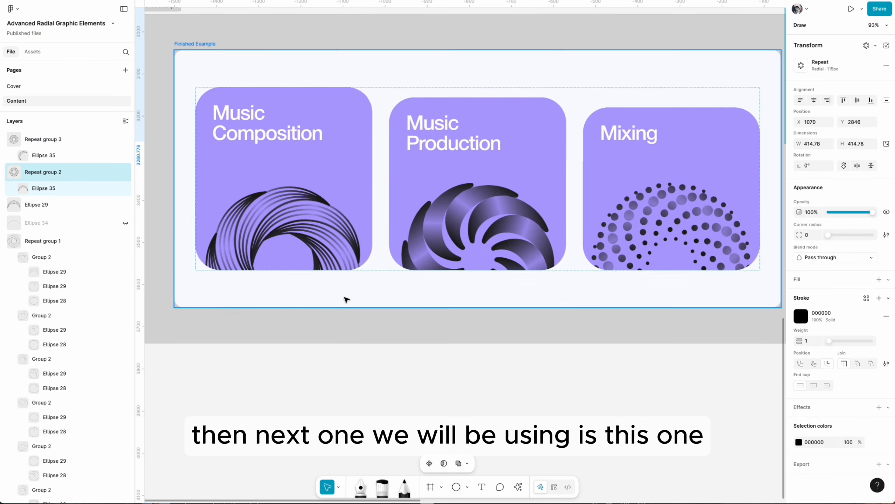
- Create a 200 × 200 circle at X 431, Y 3330 with a 000000 stroke of weight 1 and no fill
scroll(346, 299, "right", 5)
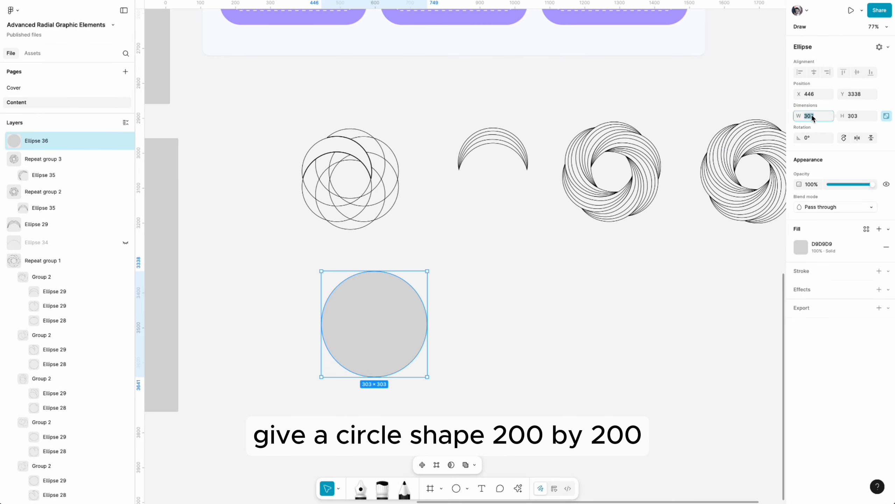
type("00")
key("Return")
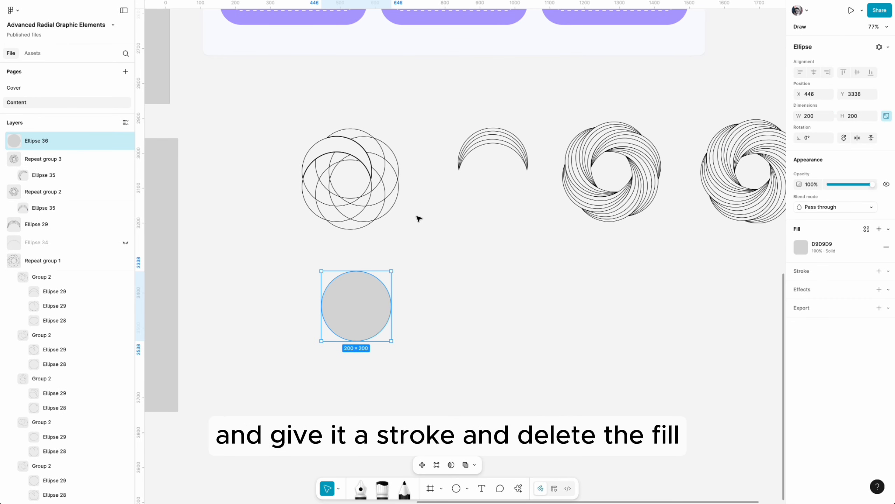
left_click(879, 271)
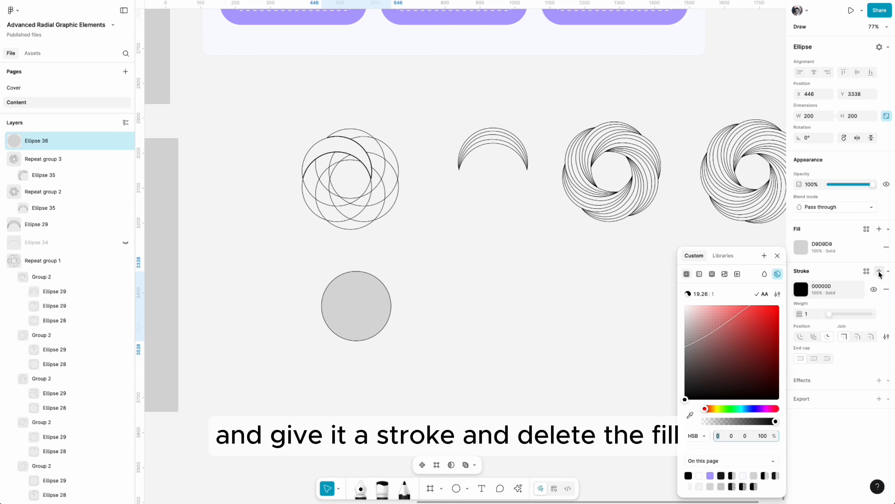
left_click(887, 247)
left_click_drag(355, 310, 349, 308)
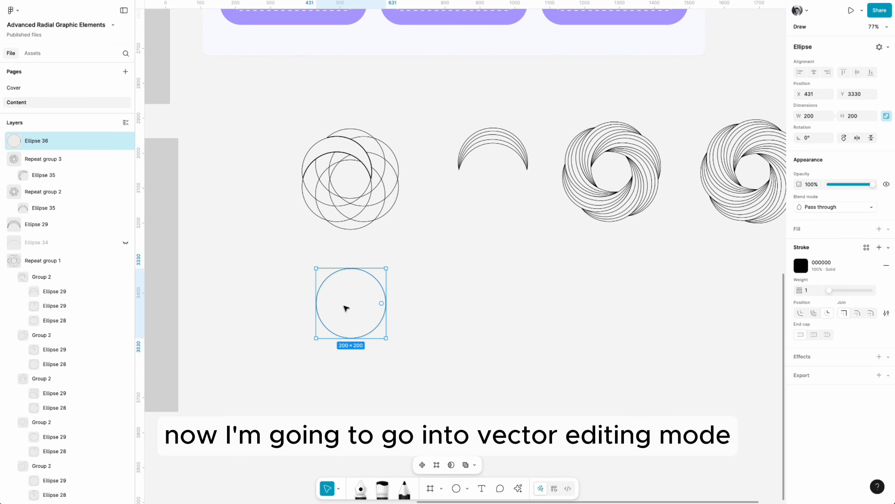
- Delete the circle's right-hand vector point to leave an open left semicircle
double_click(344, 306)
scroll(338, 305, "up", 5)
left_click_drag(477, 325, 382, 268)
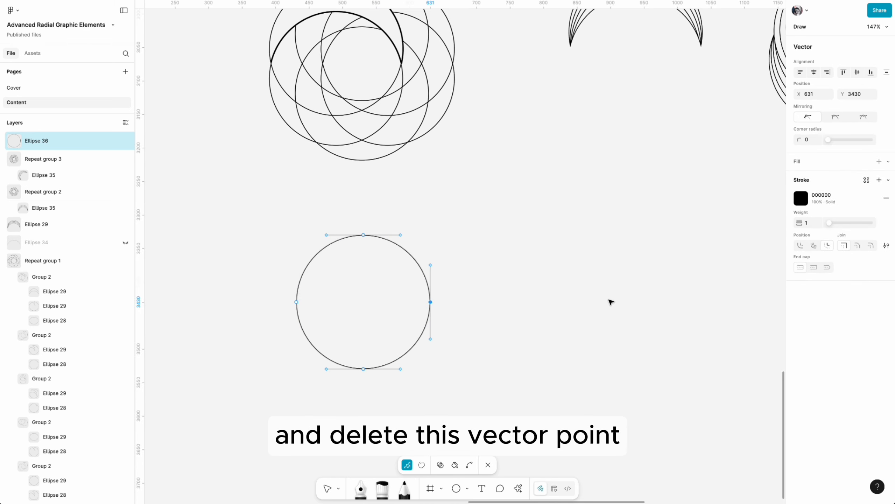
key("Delete")
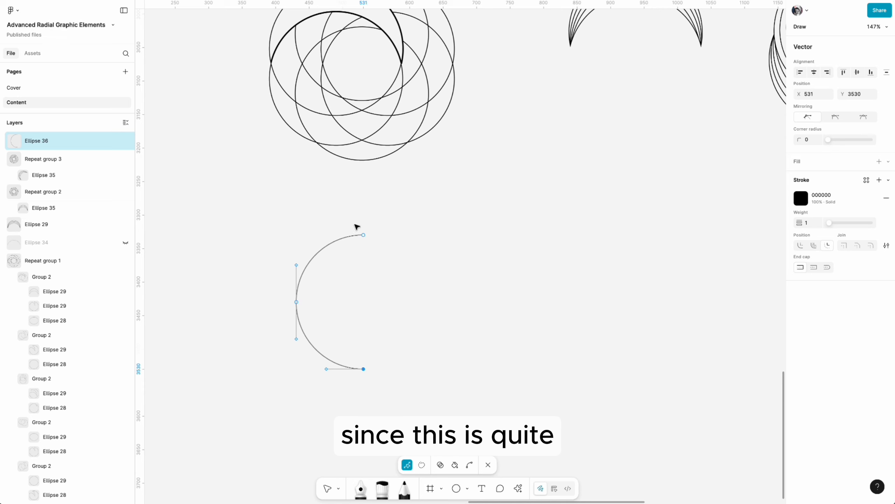
scroll(312, 332, "up", 3)
left_click(462, 350)
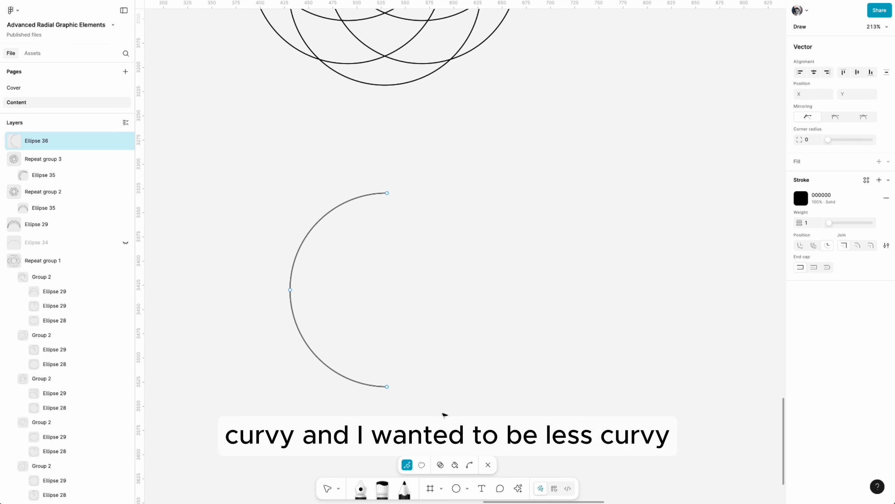
- Add a vector point near X 487.5, Y 3339.93 on the semicircle and delete its upper end point to shorten the arc
scroll(444, 384, "down", 2)
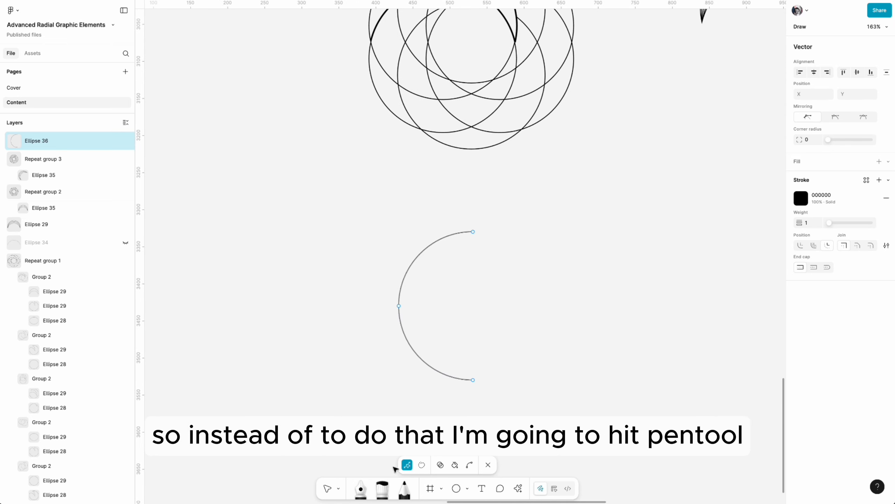
left_click(360, 491)
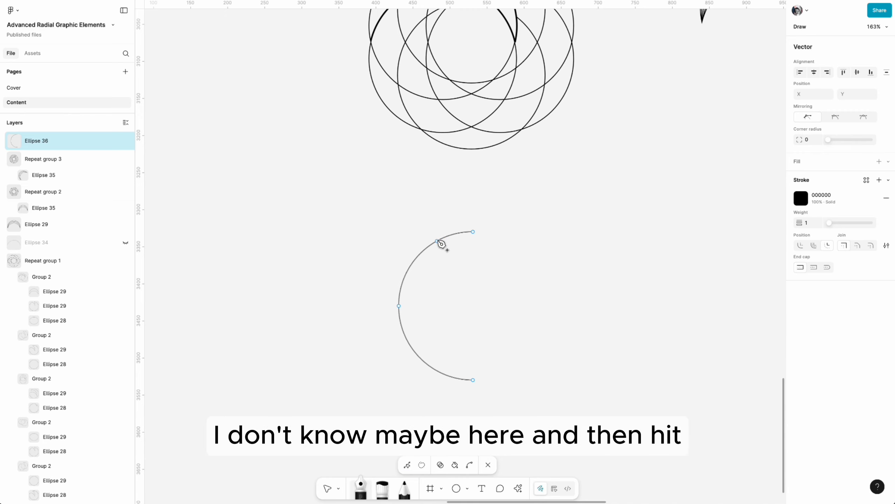
left_click_drag(441, 239, 484, 240)
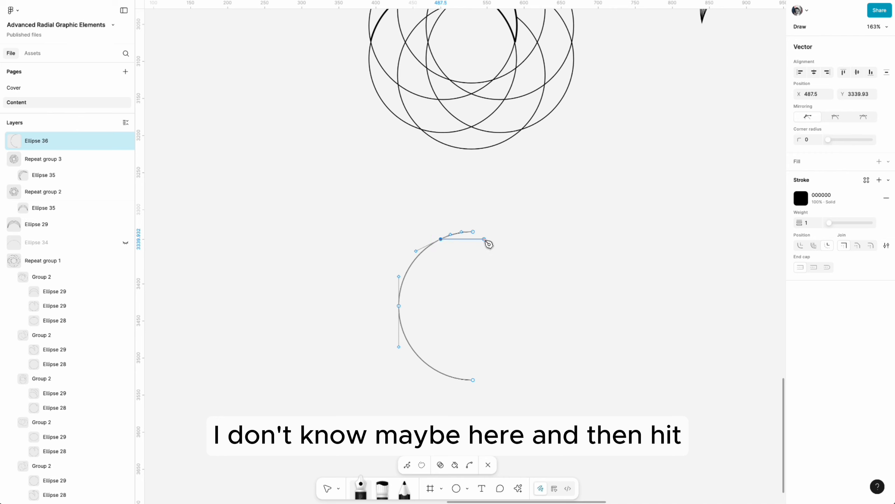
key("Escape")
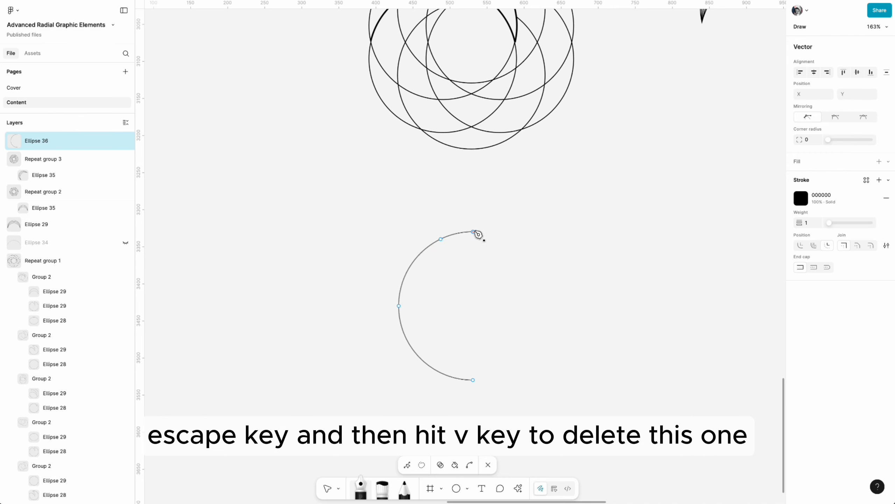
key("v")
left_click(473, 232)
left_click_drag(490, 250, 473, 214)
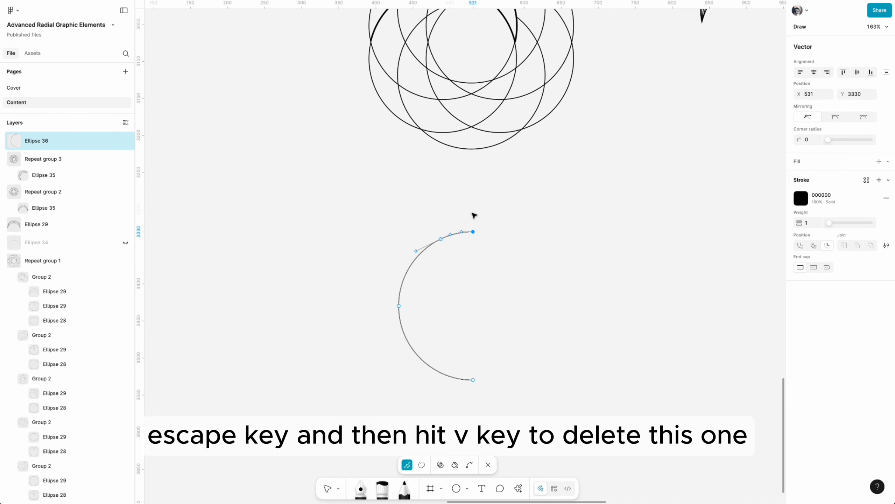
key("Escape")
key("Escape")
left_click(403, 287)
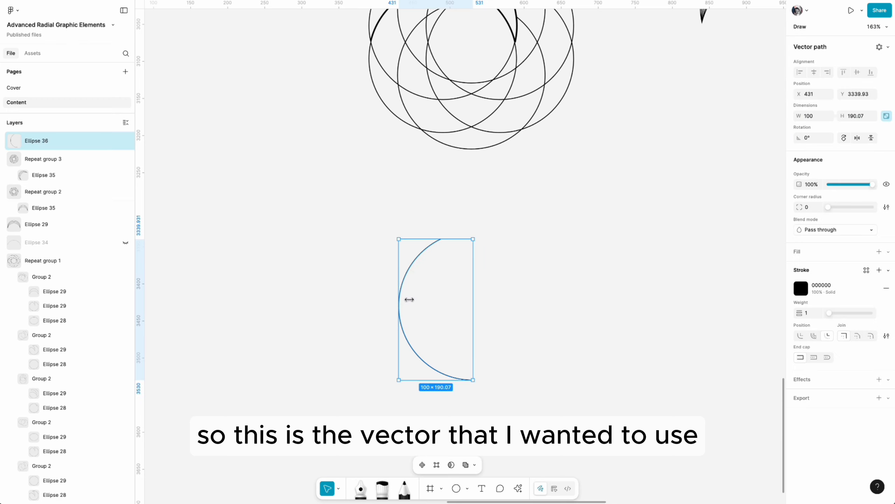
- Place a copy of the arc at X 160, Y 3345 and give the original a stroke weight of 20 with round end caps
left_click_drag(414, 302, 206, 306)
scroll(390, 296, "right", 2)
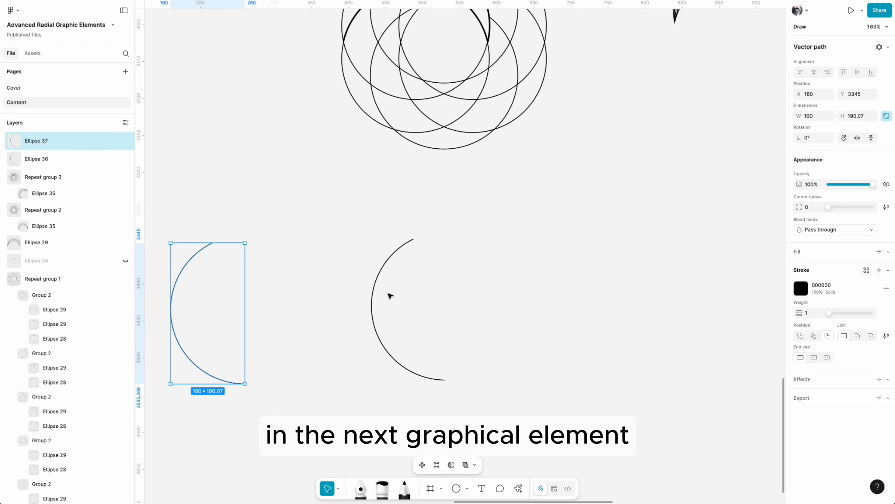
left_click(378, 294)
scroll(535, 298, "up", 2)
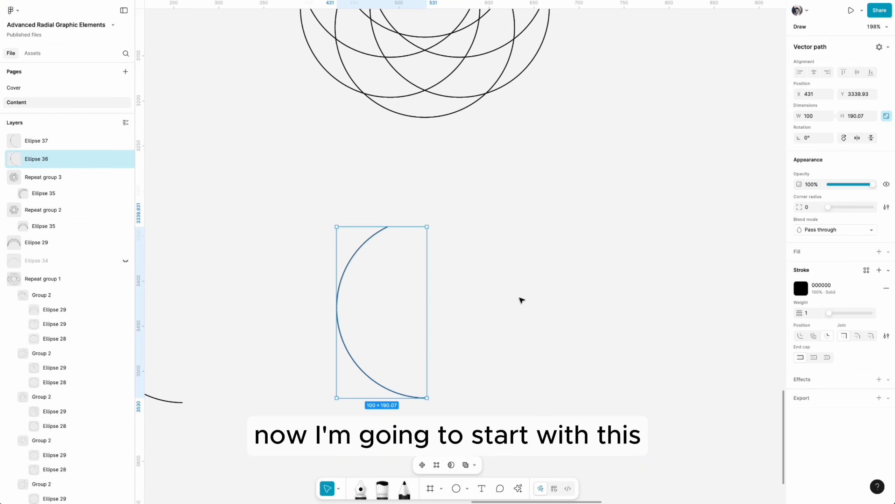
left_click(808, 313)
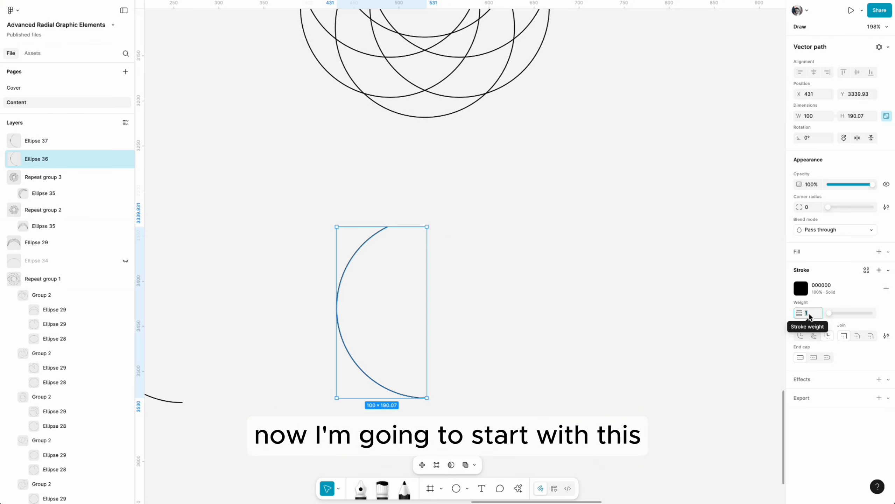
type("20")
key("Return")
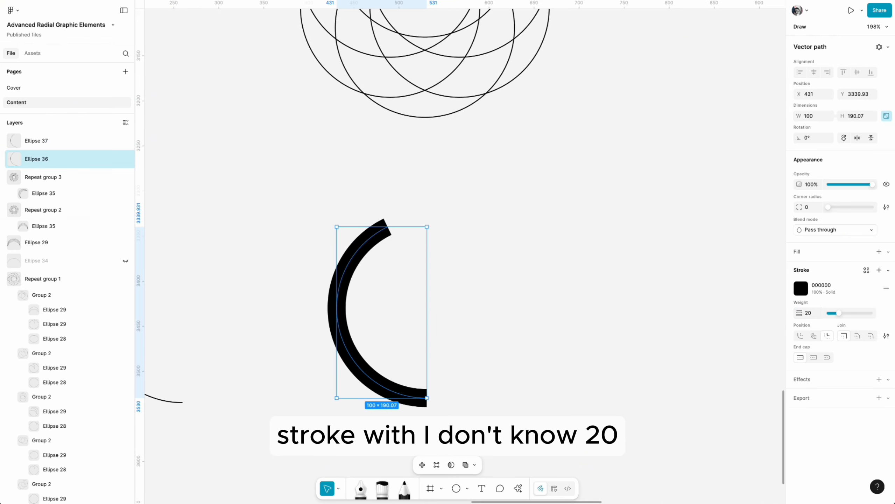
left_click(826, 357)
left_click(421, 307)
scroll(421, 307, "down", 1)
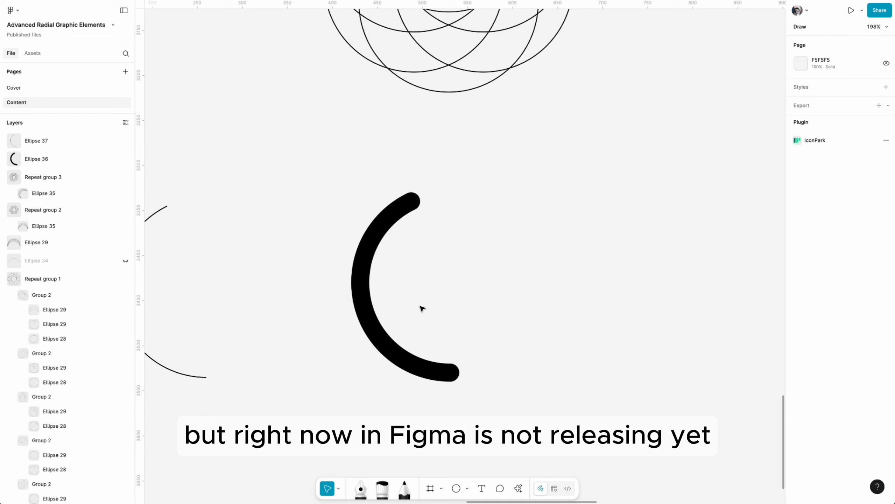
scroll(443, 313, "up", 1)
scroll(444, 313, "down", 2)
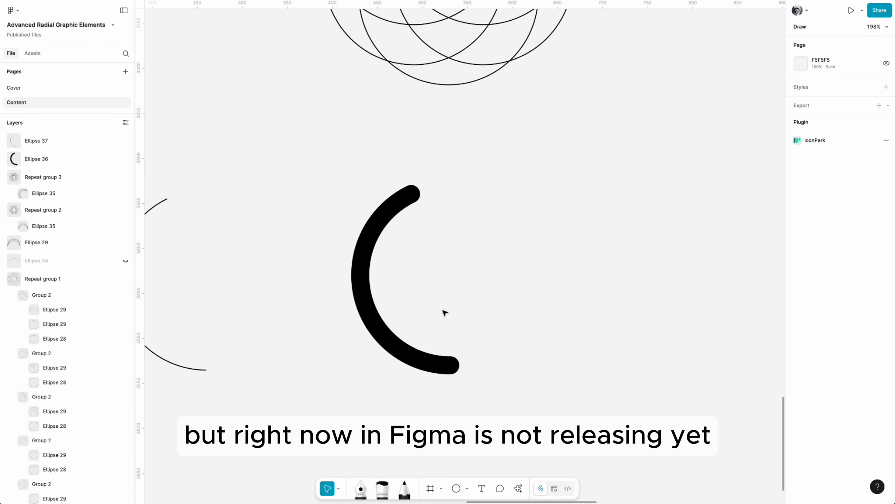
- Open the thick arc in the Variable-Width Stroke plugin for editing
left_click(519, 490)
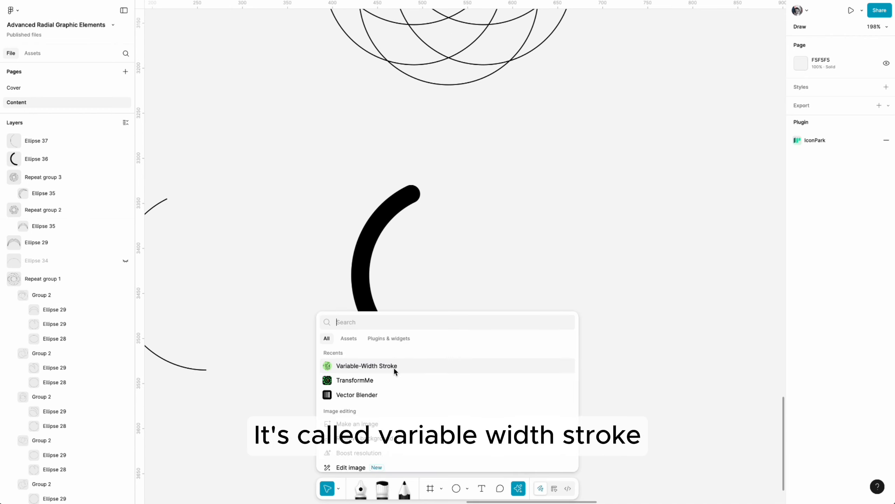
left_click(394, 369)
left_click(138, 189)
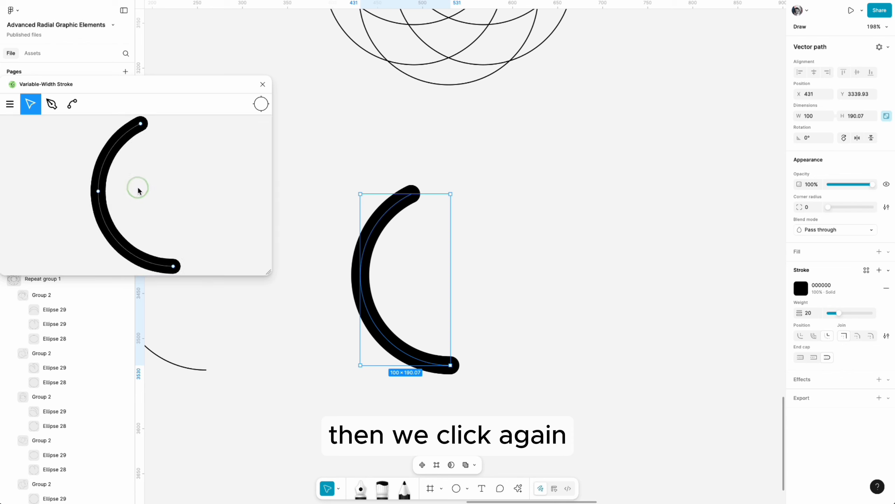
left_click_drag(138, 92, 168, 91)
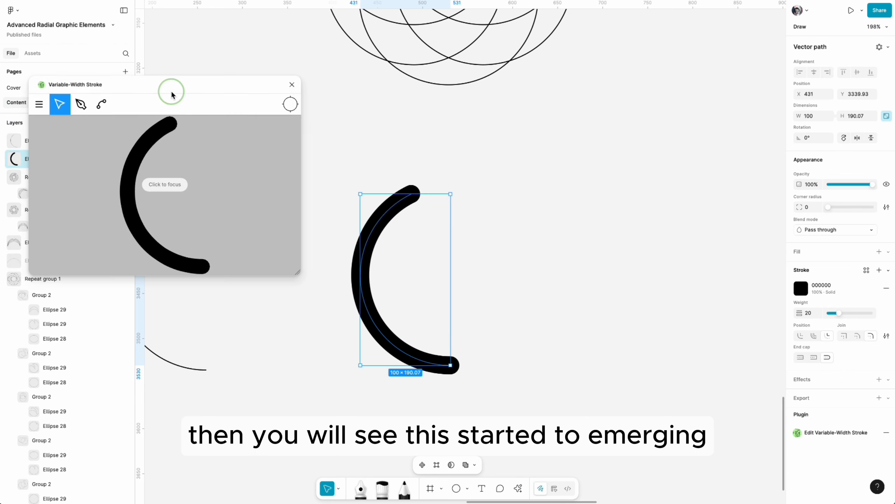
left_click(163, 193)
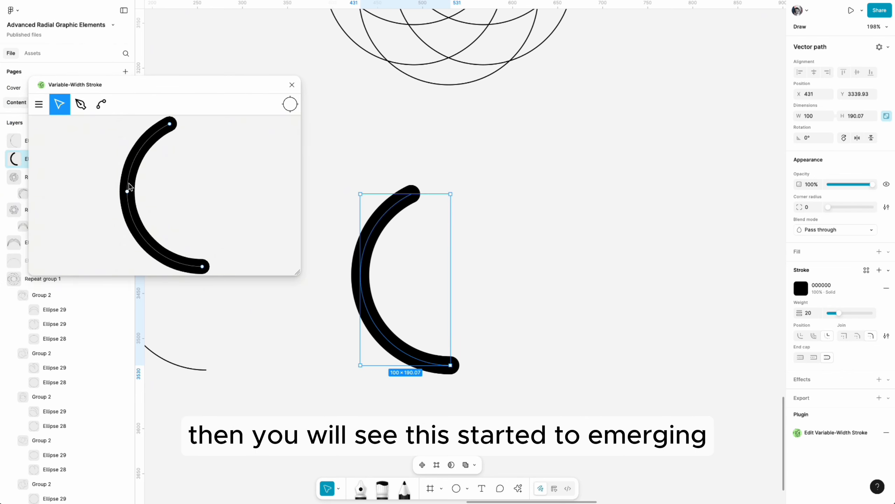
- Widen the arc's stroke around its middle to form a crescent about 130 × 211 px with narrower ends
key("super")
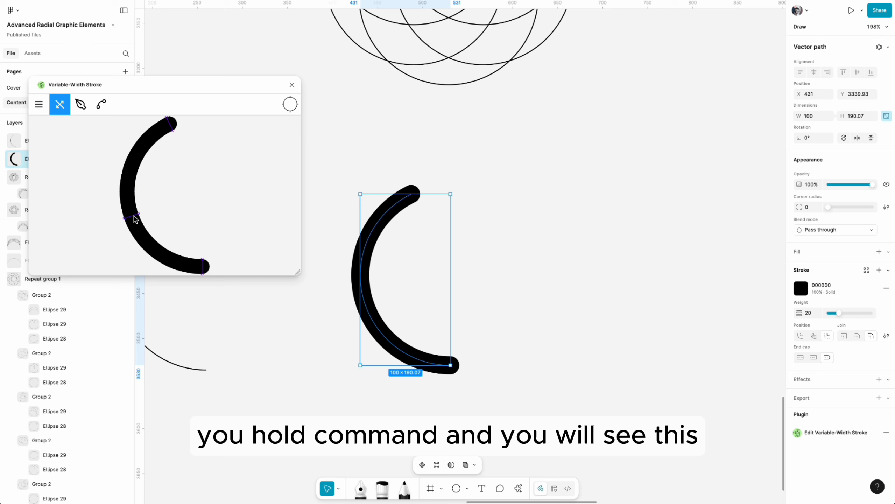
scroll(130, 215, "up", 5)
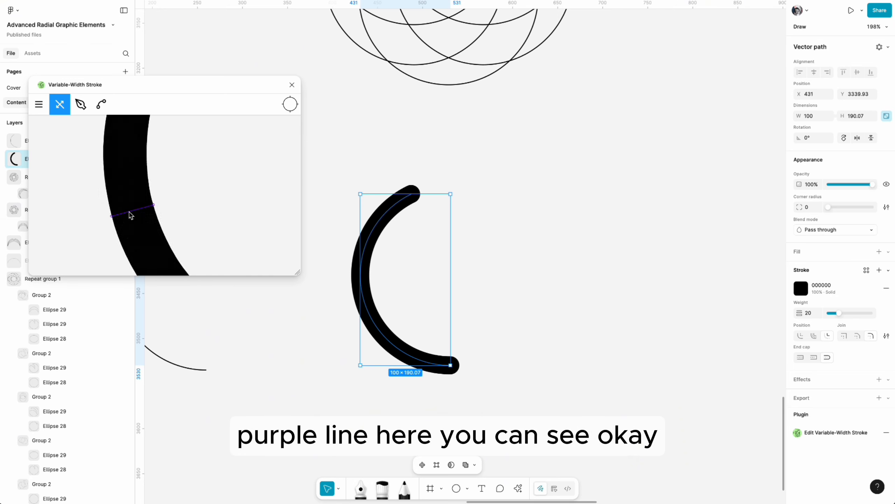
scroll(130, 219, "down", 8)
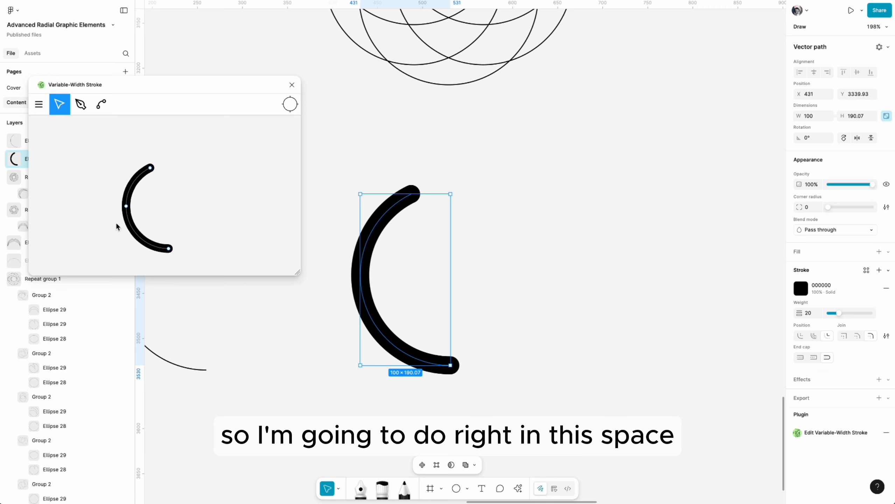
left_click(131, 222)
left_click_drag(130, 221, 202, 204)
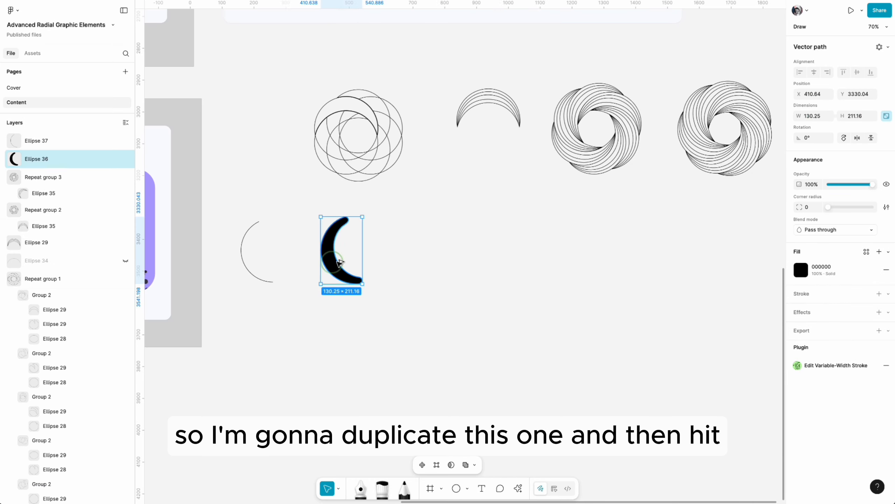
- Place a copy of the crescent at X 860, Y 3282 and repeat it radially 6 times with a gap of 1 unit
left_click_drag(340, 261, 485, 248)
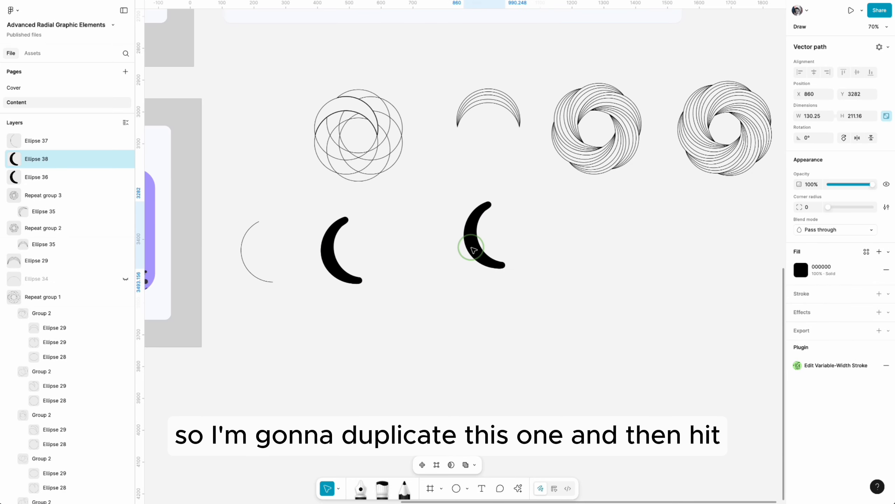
left_click(879, 47)
left_click(801, 67)
left_click(732, 116)
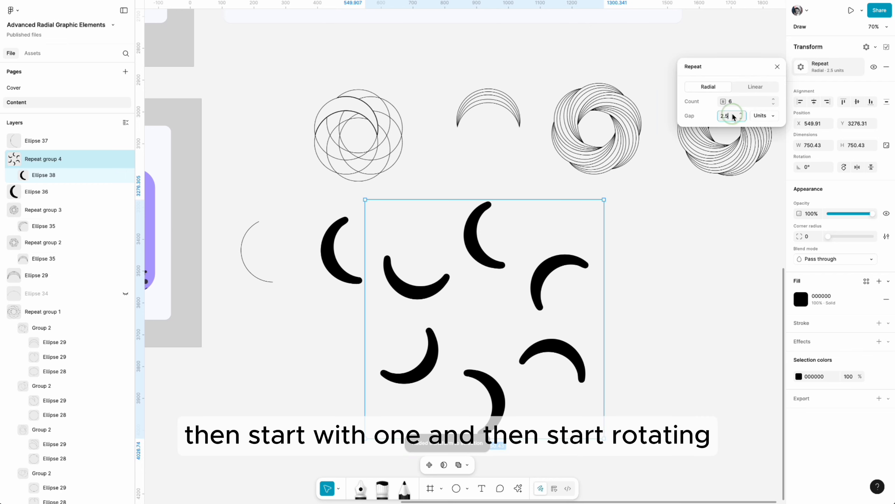
key("Return")
- Rotate the source crescent inside the radial repeat to about -68.55°
double_click(472, 229)
scroll(469, 225, "up", 3)
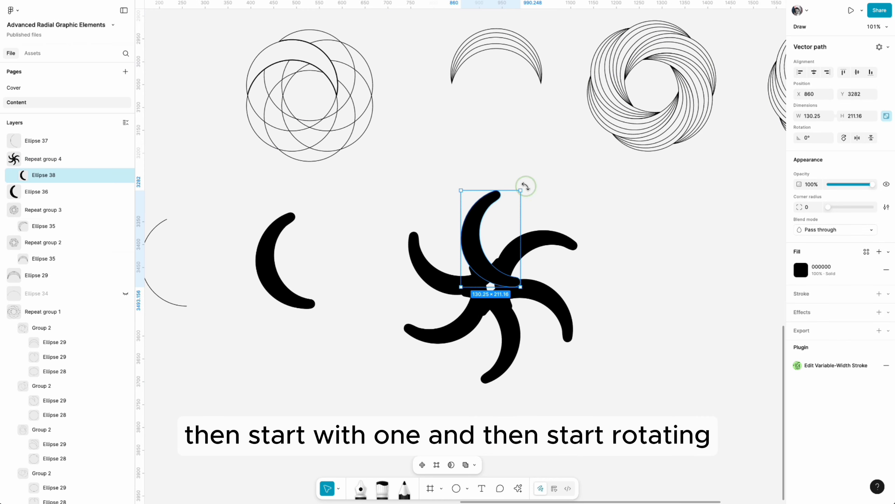
left_click_drag(526, 187, 599, 221)
left_click(598, 220)
- Duplicate the crescent ring with an increased repeat count and position the copy at X 1110, Y 3219
scroll(598, 220, "down", 4)
scroll(599, 222, "right", 3)
left_click_drag(453, 239, 600, 250)
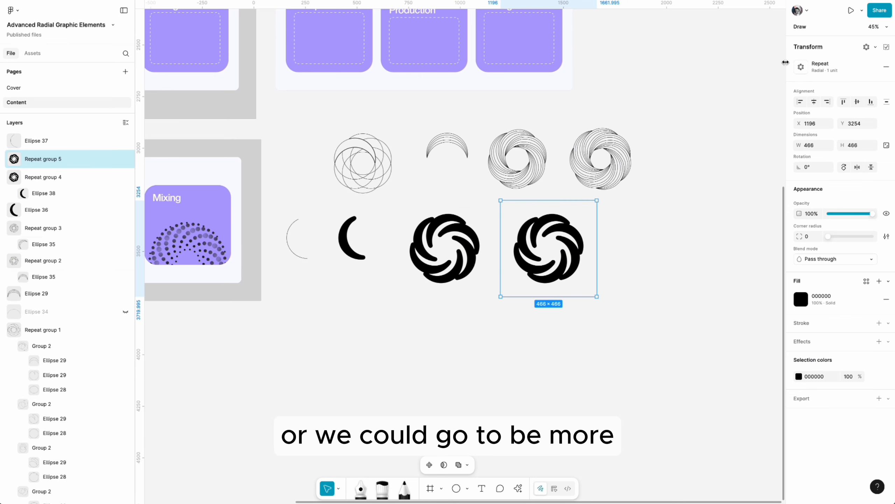
left_click(800, 67)
left_click(773, 100)
left_click(772, 99)
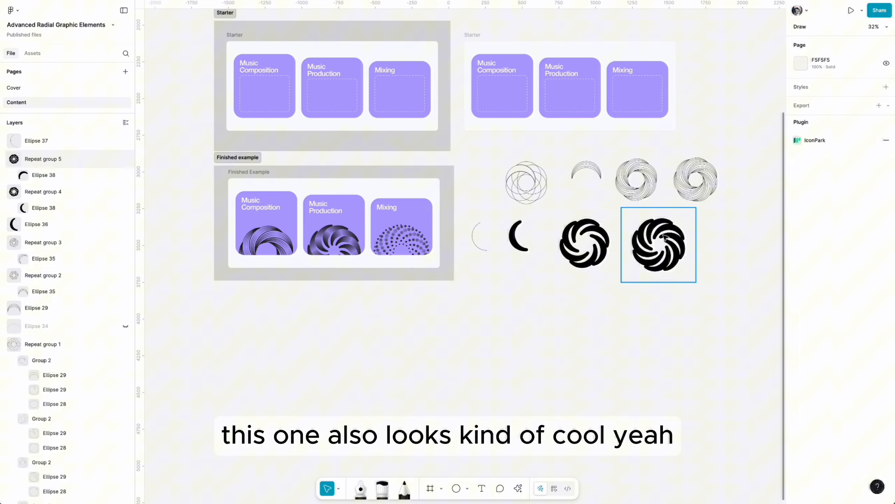
left_click_drag(665, 235, 653, 231)
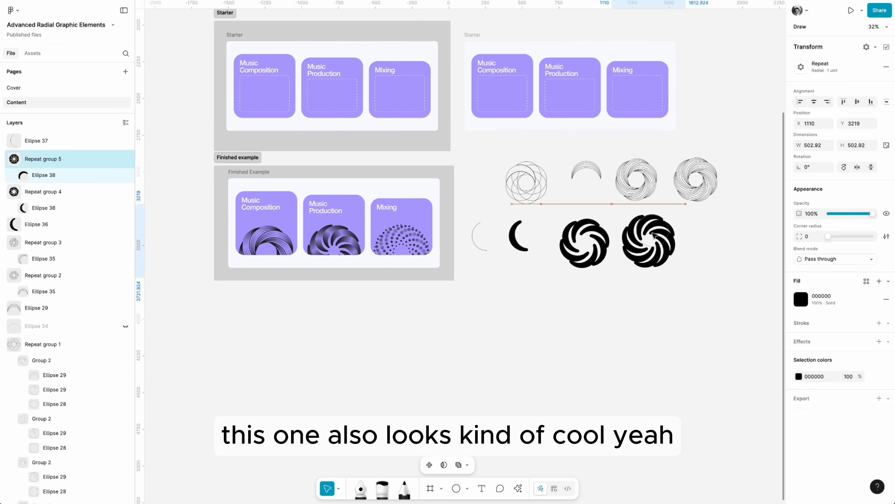
- Place a copy of the standalone crescent below the original at X 411, Y 3758
scroll(526, 261, "up", 5)
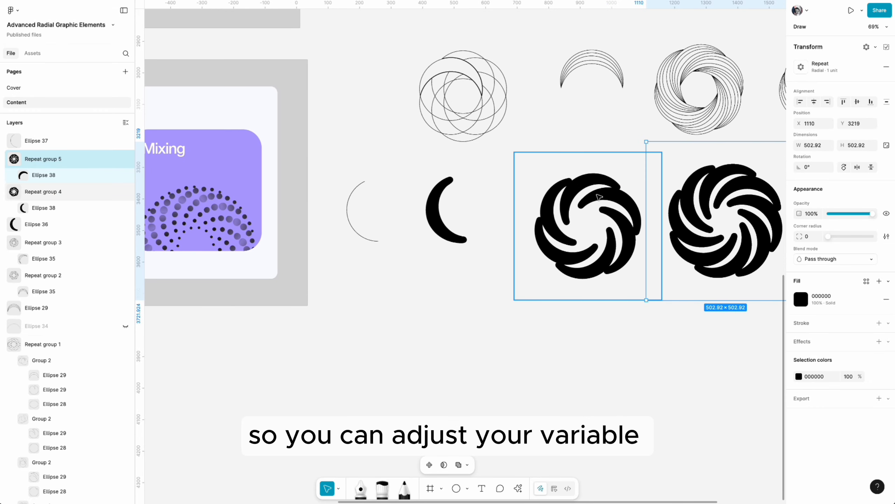
scroll(595, 198, "right", 2)
double_click(519, 191)
left_click(386, 216)
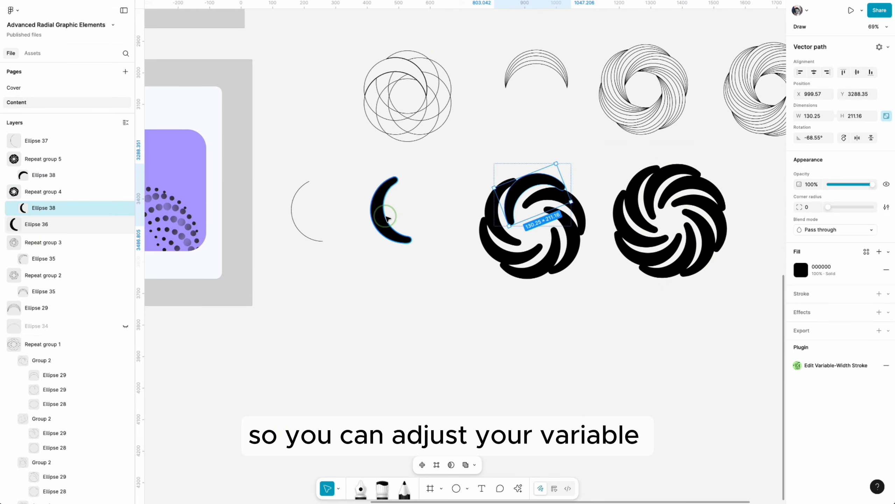
left_click_drag(384, 220, 391, 353)
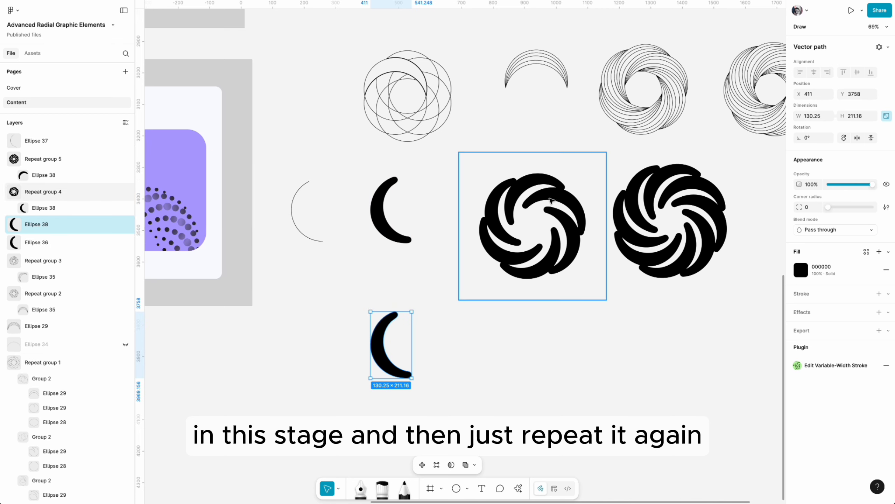
- Duplicate the first crescent ring directly below the original ring
left_click(525, 181)
left_click(527, 183)
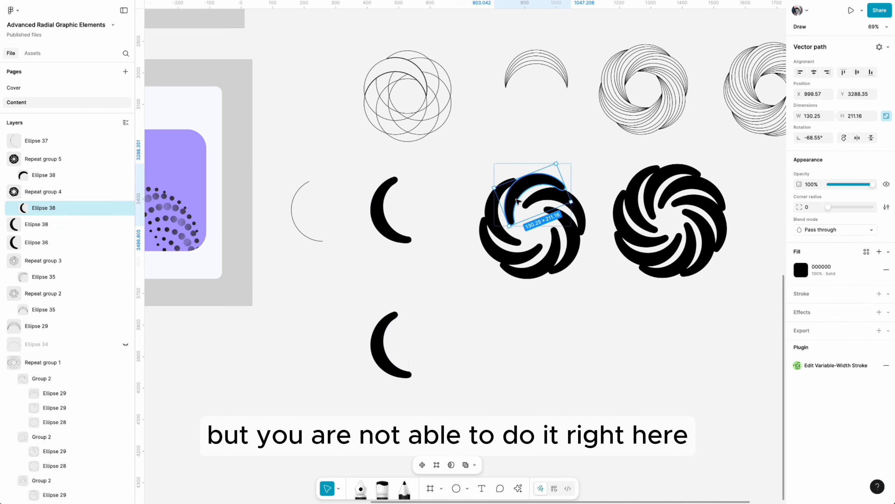
left_click(595, 361)
scroll(509, 280, "right", 3)
left_click_drag(469, 192, 480, 343)
scroll(483, 335, "down", 3)
scroll(488, 318, "left", 3)
- Try to edit the variable-width stroke of the source crescent inside the duplicated ring
left_click(494, 252)
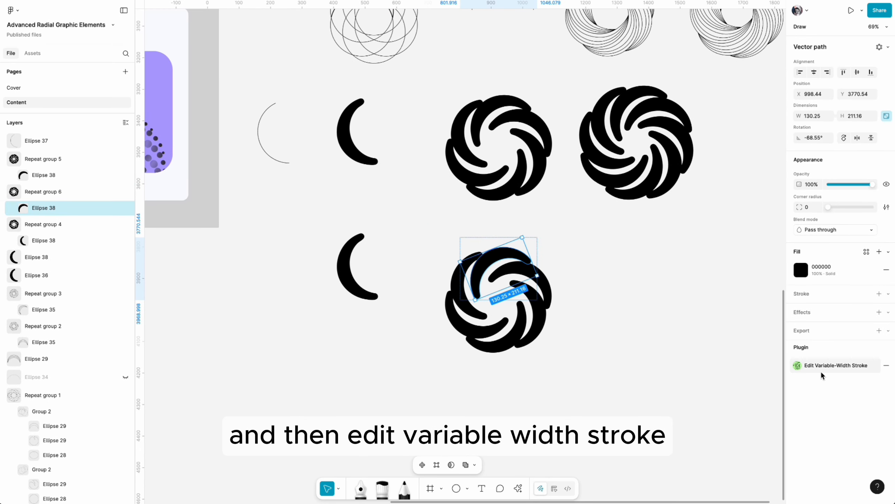
left_click(831, 367)
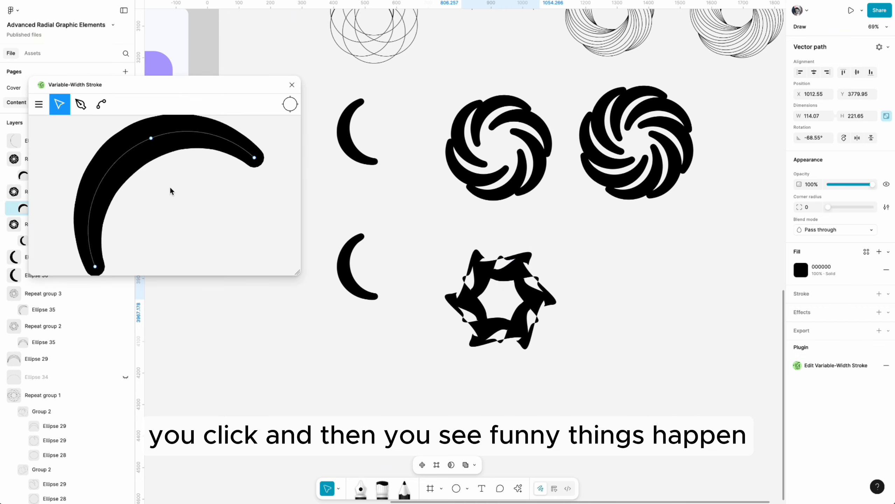
left_click(292, 85)
left_click(588, 300)
scroll(517, 311, "left", 5)
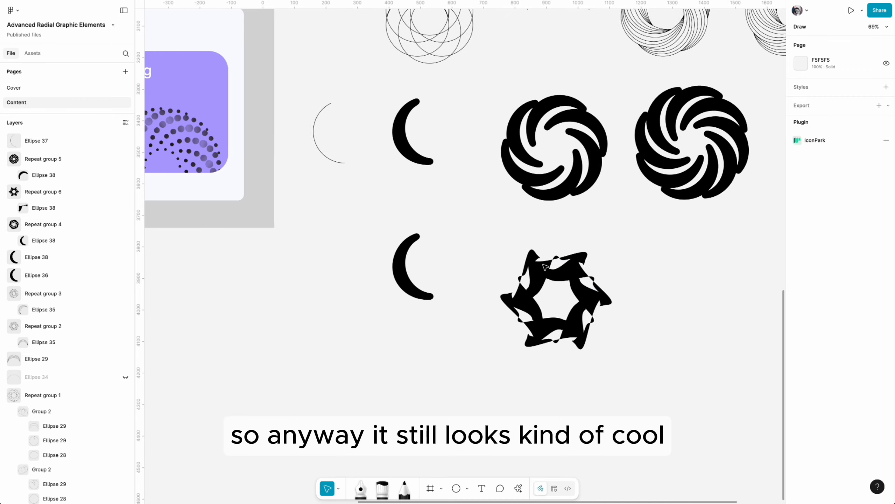
scroll(492, 240, "up", 5)
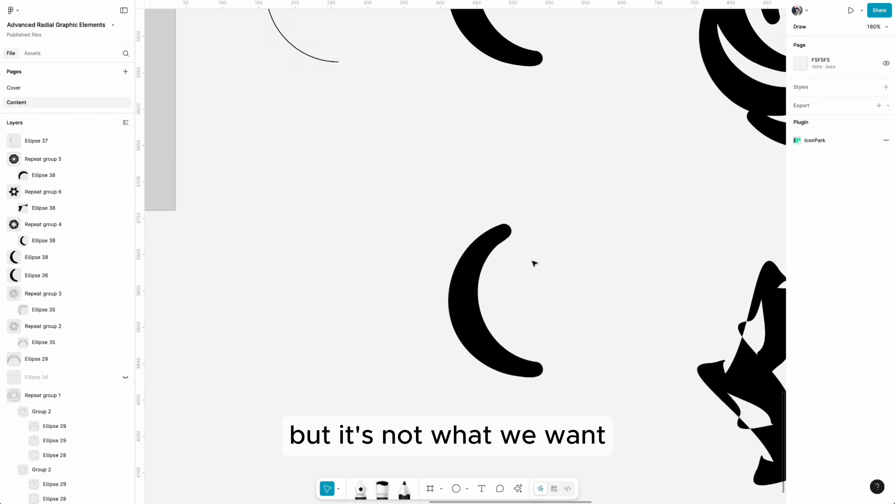
- Move the distorted ring off to the side of the other graphics
scroll(516, 256, "down", 6)
scroll(516, 256, "right", 4)
left_click(587, 258)
left_click_drag(616, 255, 720, 237)
- Slim the lower standalone crescent's variable-width stroke around its middle to about 127 × 211 px overall
scroll(295, 247, "left", 3)
scroll(296, 246, "up", 5)
left_click(328, 237)
scroll(328, 237, "up", 3)
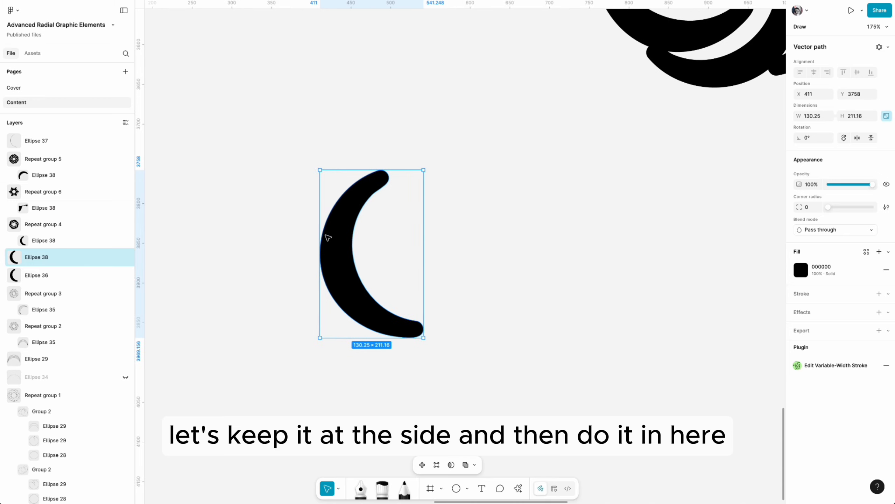
left_click(839, 366)
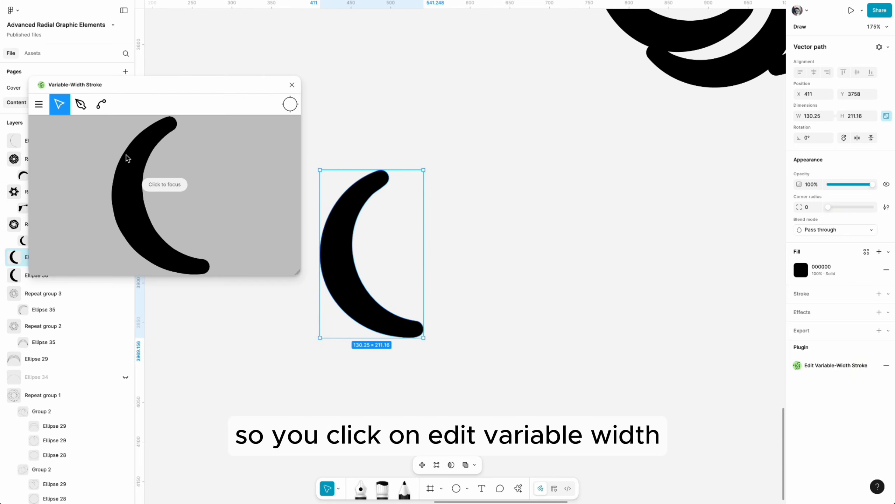
left_click(178, 188)
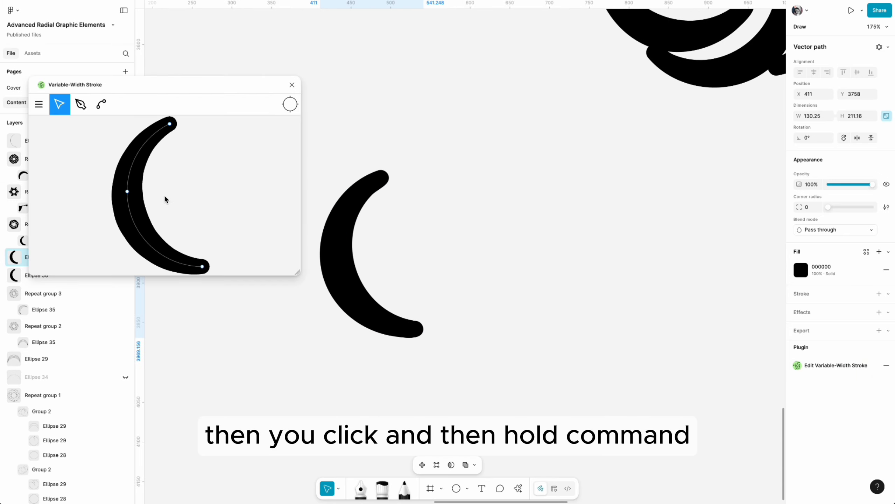
key("super")
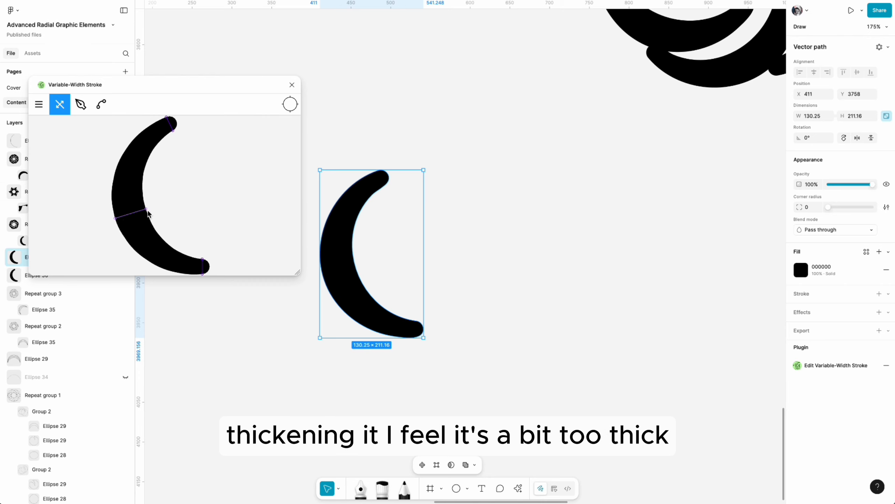
left_click_drag(147, 214, 145, 213)
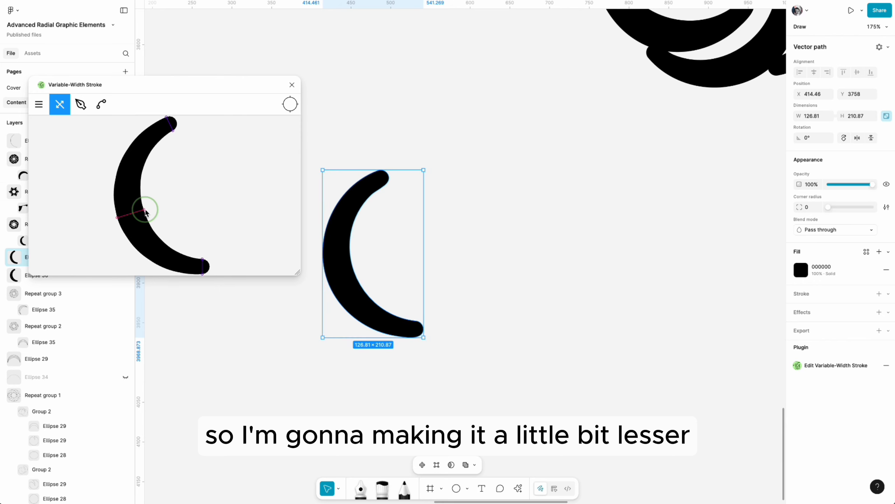
left_click(291, 85)
left_click(474, 198)
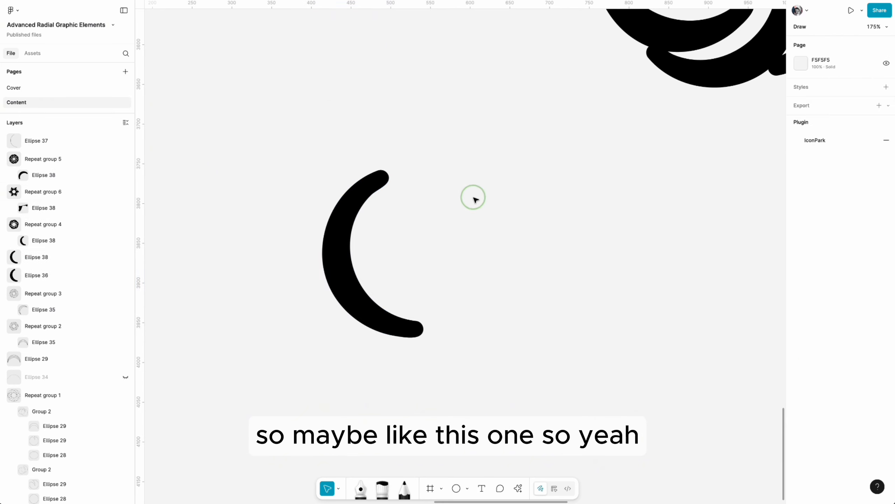
- Copy the slimmed crescent to X 895, Y 3758 and check the repeat settings of the ring above
scroll(426, 182, "down", 6)
scroll(396, 168, "up", 3)
left_click(337, 219)
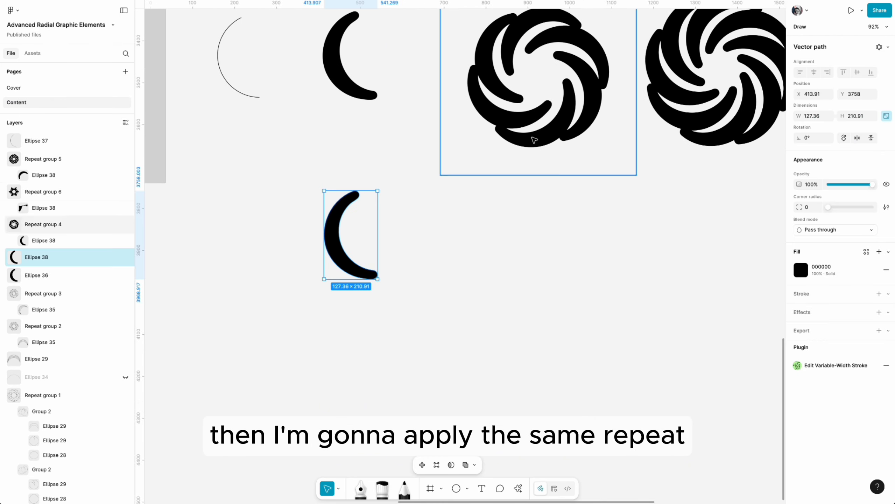
left_click_drag(337, 205, 539, 250)
left_click(510, 86)
left_click(800, 67)
left_click(801, 67)
left_click(538, 243)
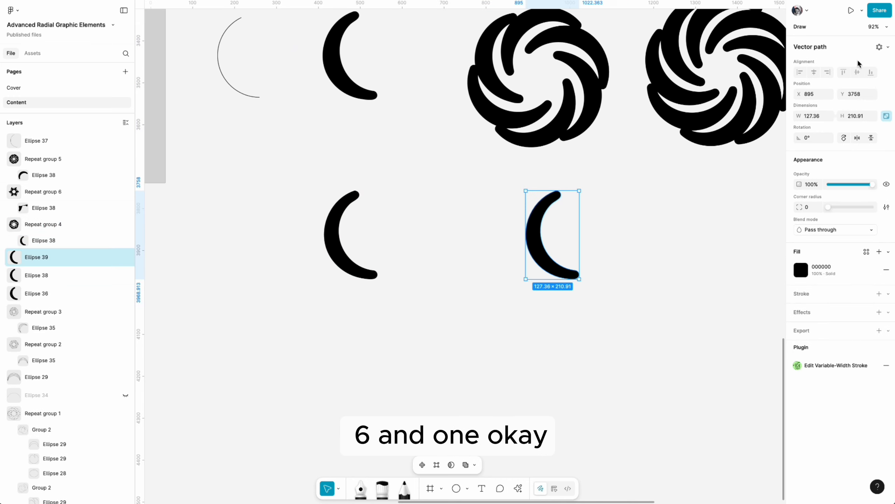
- Repeat the copied crescent radially 6 times with a gap of 1 and duplicate the ring beside it with a denser repeat
left_click(878, 47)
left_click_drag(578, 186, 627, 236)
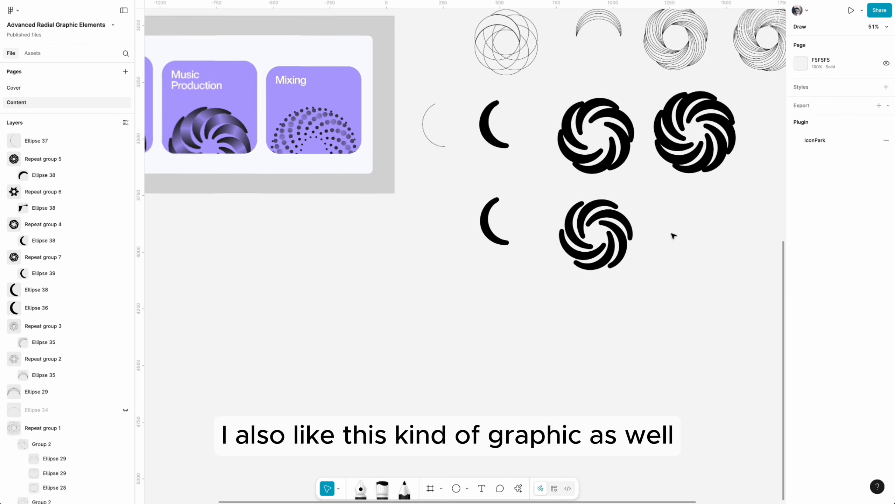
scroll(673, 236, "right", 3)
scroll(673, 236, "down", 1)
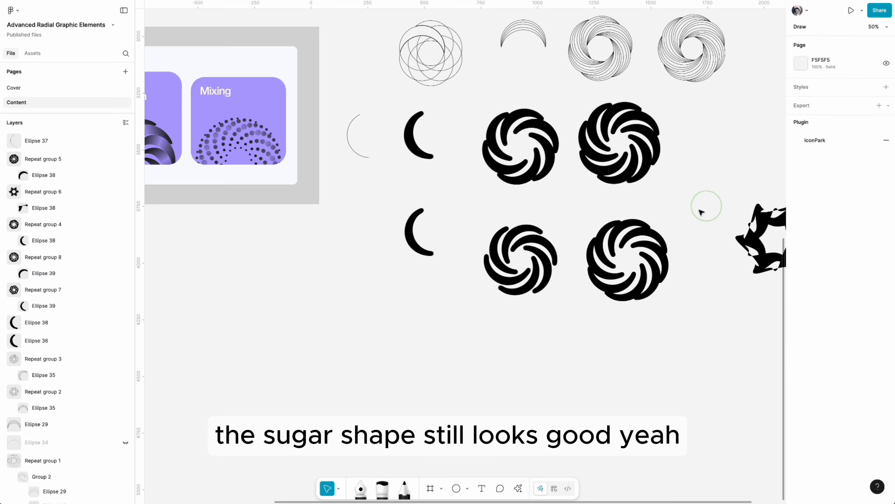
- Move the thin arc below the standalone crescents to X 411, Y 4292
scroll(701, 210, "down", 3)
left_click(438, 166)
left_click_drag(438, 166, 481, 331)
scroll(345, 158, "up", 6)
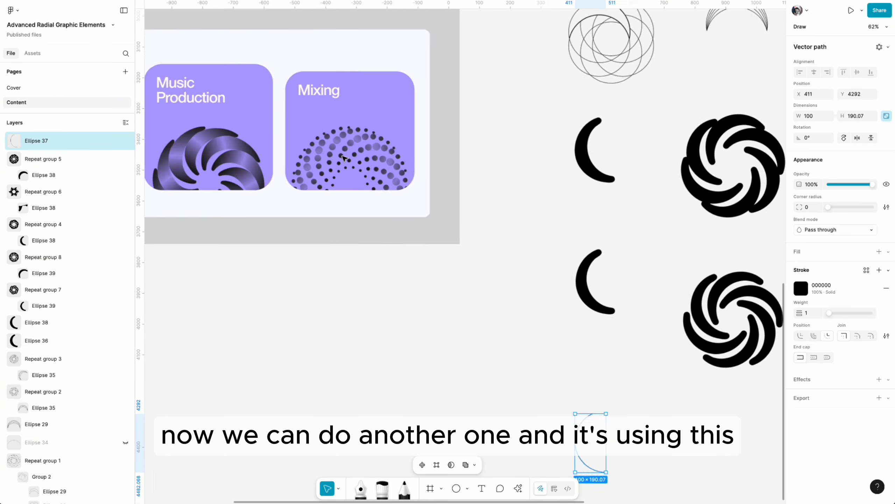
scroll(345, 158, "right", 8)
scroll(345, 158, "down", 5)
left_click(438, 206)
- Draw a 40 × 40 px circle near the thin arc and fill it with black (000000)
key("o")
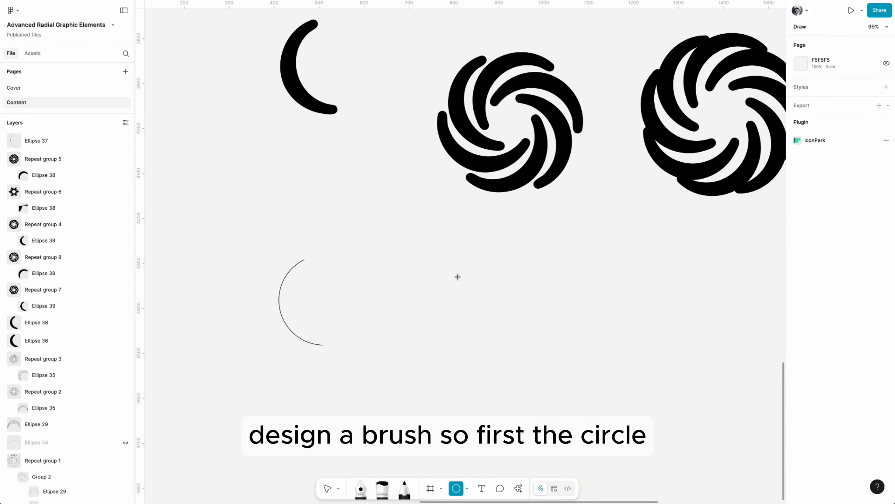
scroll(491, 282, "up", 3)
mouse_move(463, 276)
left_mouse_down()
mouse_move(480, 293)
mouse_move(481, 285)
left_mouse_up()
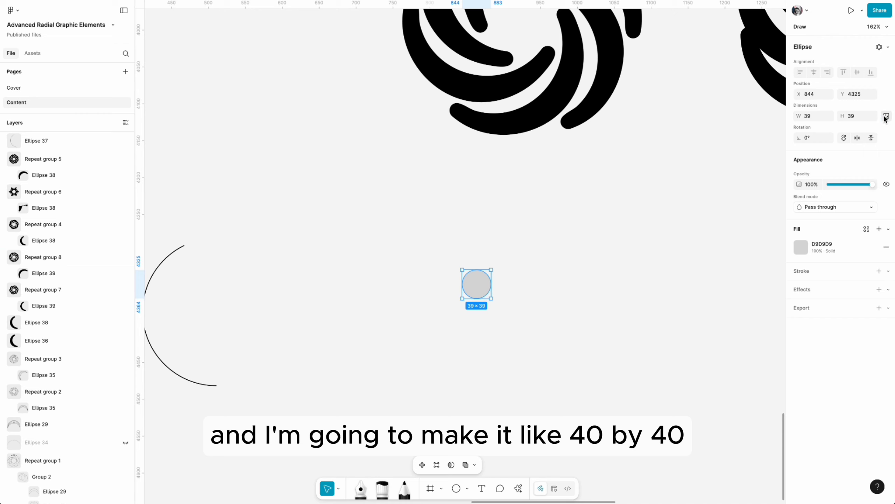
left_click(862, 116)
type("40")
left_click(801, 248)
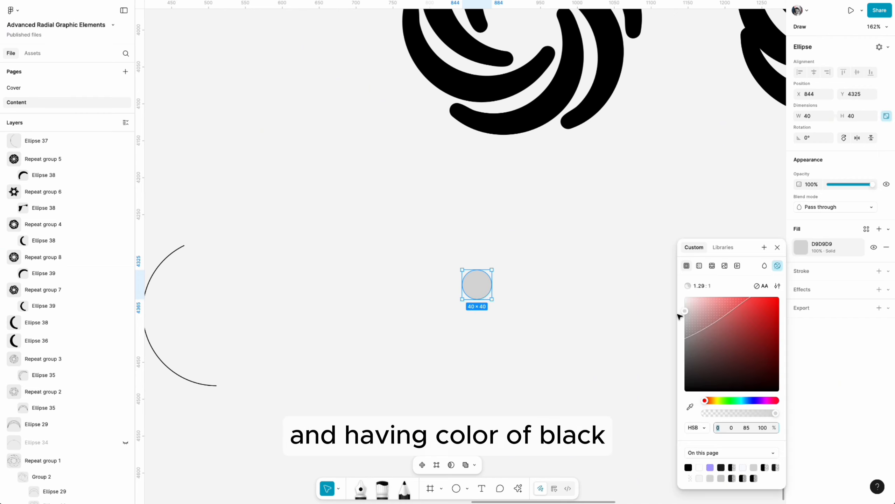
left_click_drag(685, 314, 803, 422)
left_click(524, 264)
- Duplicate the black circle in line with the original and resize the copy to 20 × 20 px at X 1133, Y 4335
left_click_drag(474, 284, 693, 284)
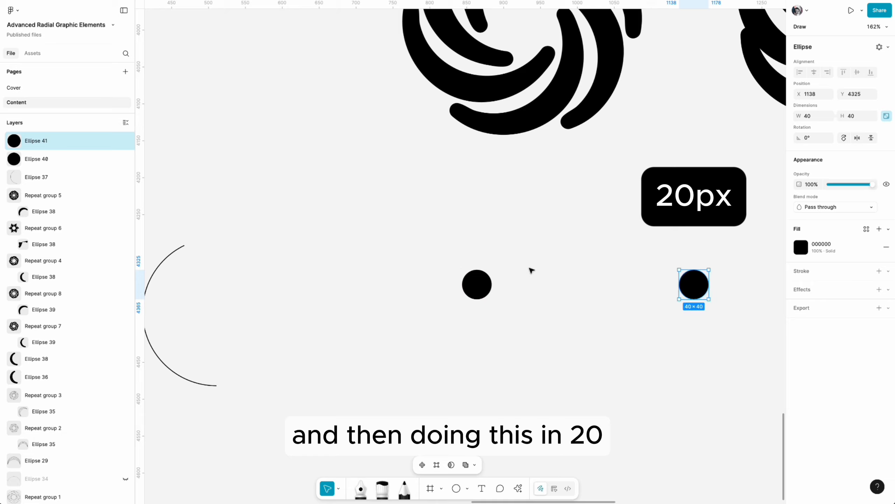
scroll(530, 268, "right", 3)
left_click(401, 288)
left_click(498, 302)
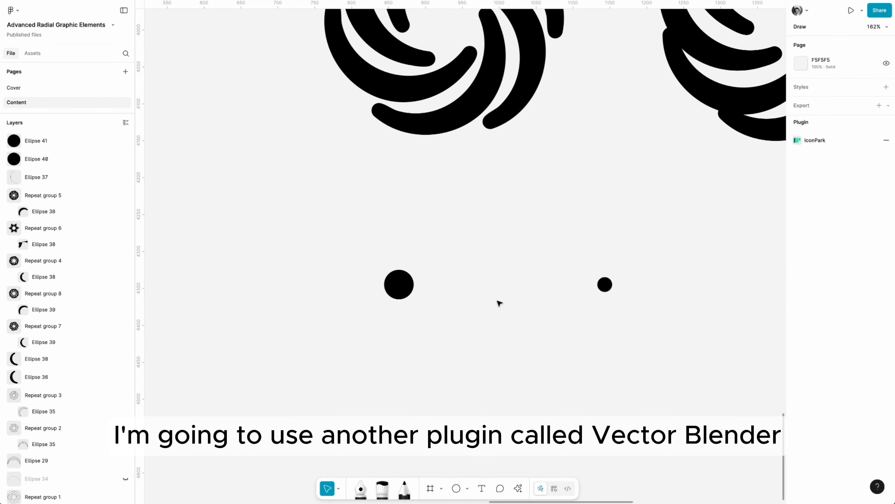
- Use the Vector Blender plugin to generate 5 blended elements from the 40 px circle to the 20 px circle
key("ctrl+k")
key("Down")
key("Down")
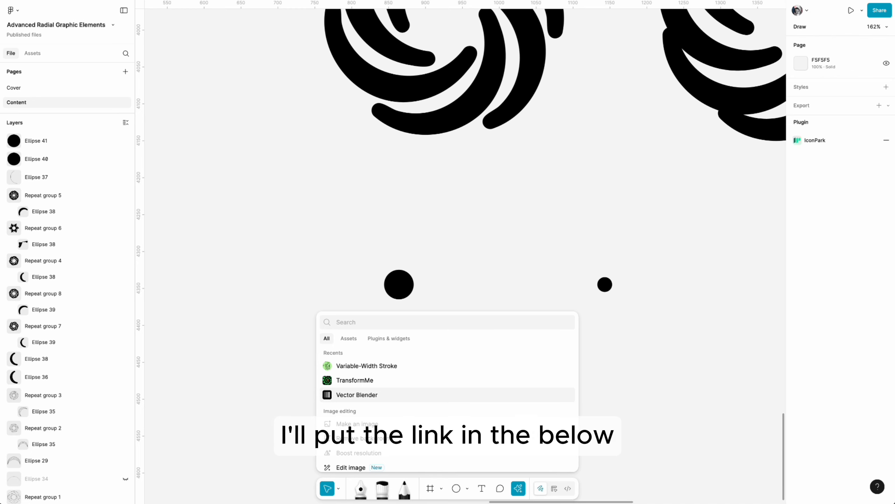
key("Return")
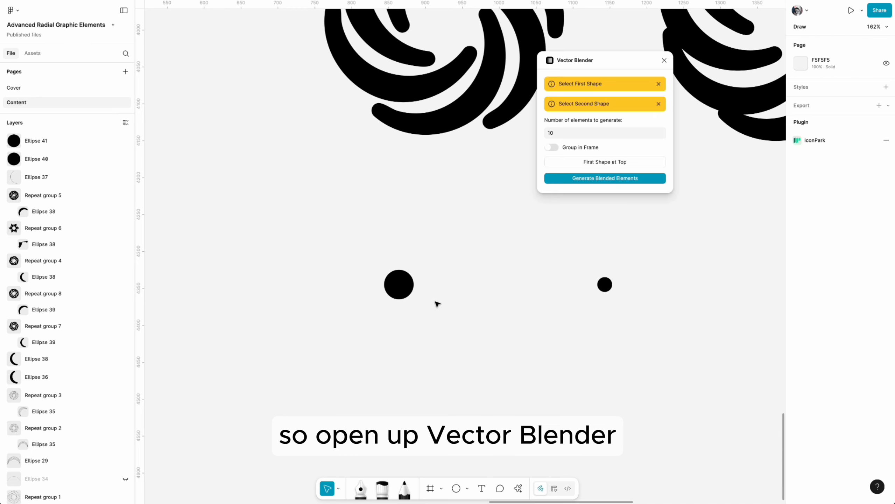
left_click(399, 285)
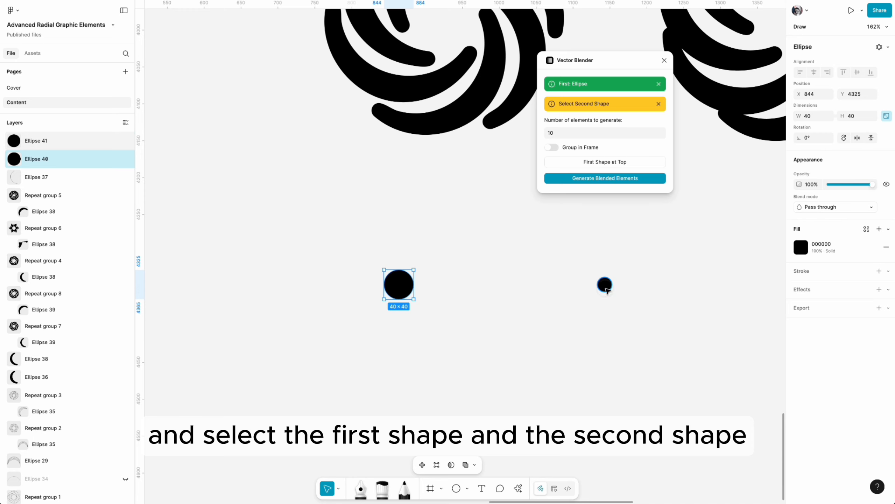
left_click(605, 286)
left_click(581, 135)
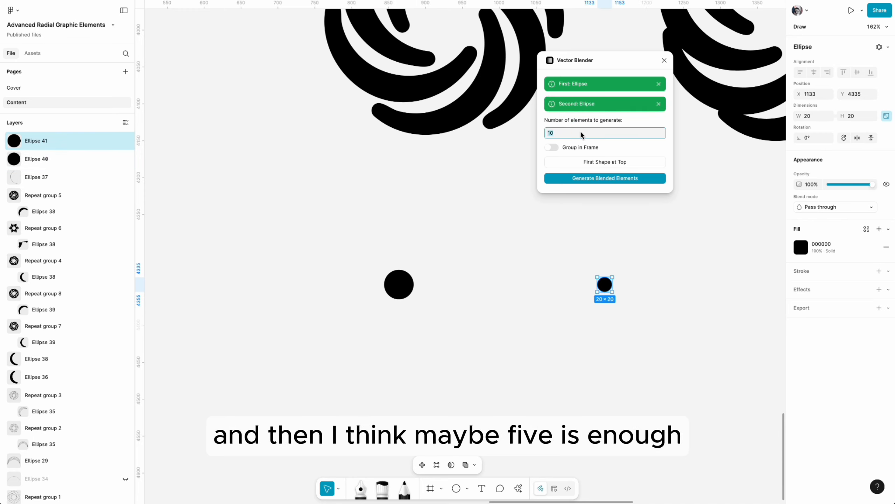
key("BackSpace")
left_click(621, 182)
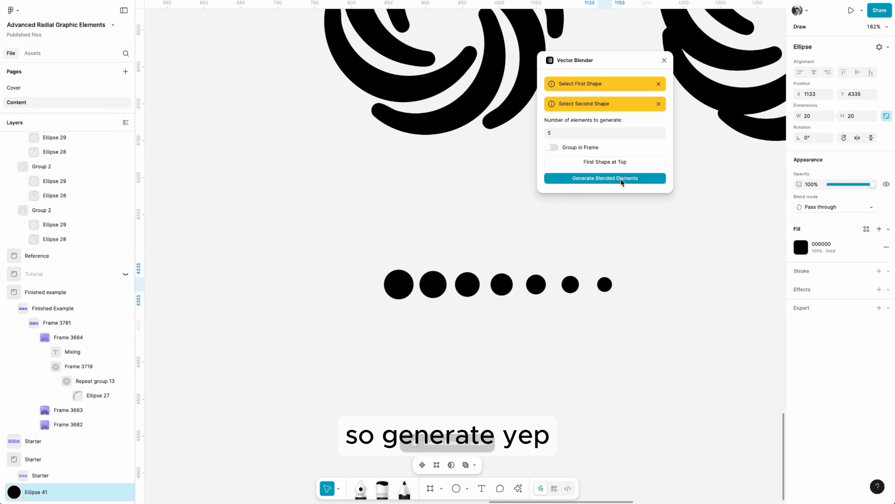
- Group the large circle, the small circle and the blended circles between them
scroll(656, 325, "left", 3)
scroll(656, 325, "right", 3)
left_click_drag(693, 314, 426, 259)
left_click(507, 239)
left_click_drag(695, 330, 403, 247)
key("ctrl+g")
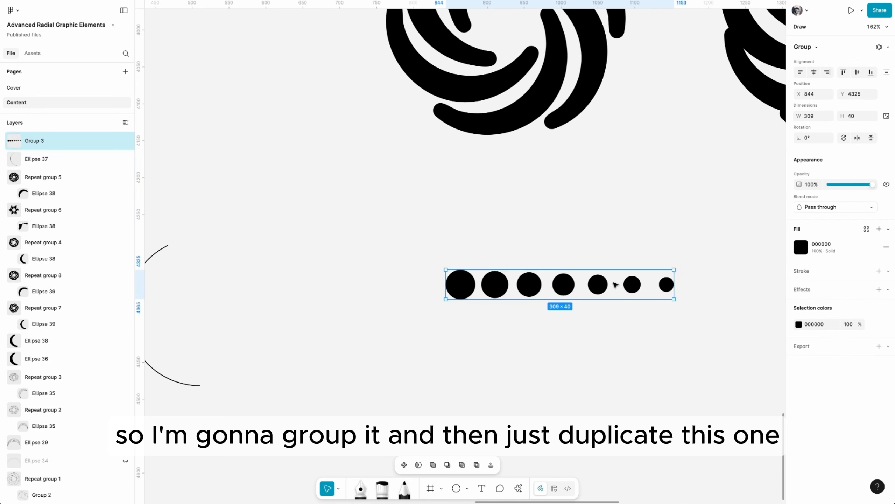
- Duplicate the circle group, flip the copy horizontally and align it with the original so their largest circles overlap
left_click_drag(608, 285, 606, 314)
key("ctrl+d")
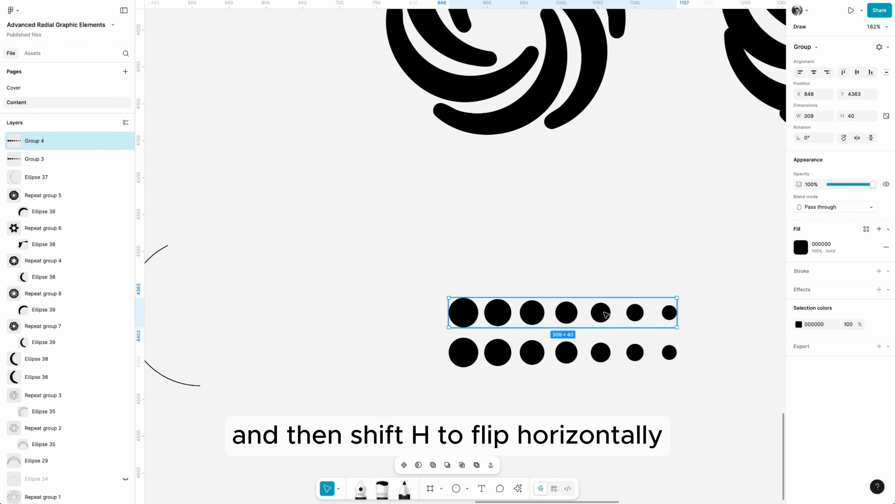
key("shift+h")
left_click_drag(672, 313, 474, 353)
scroll(486, 261, "down", 5)
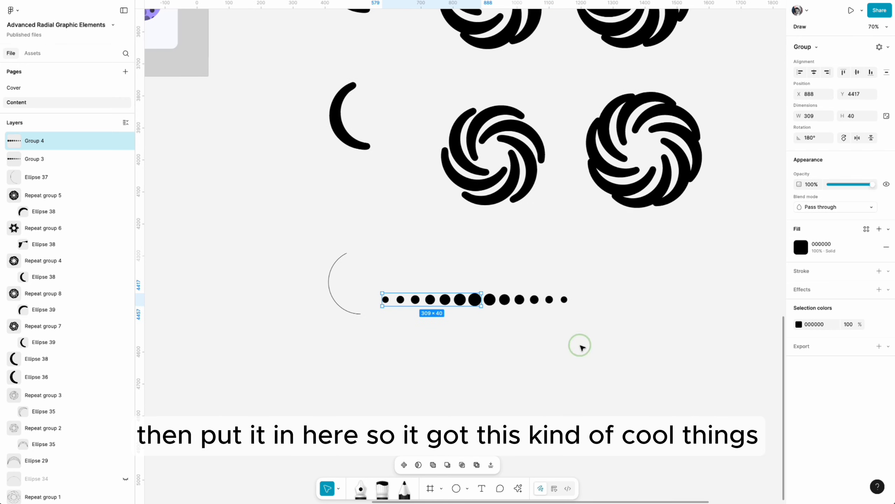
- Group the two mirrored circle rows into one 578 × 40 px dotted strip
left_click(455, 323)
scroll(504, 310, "up", 5)
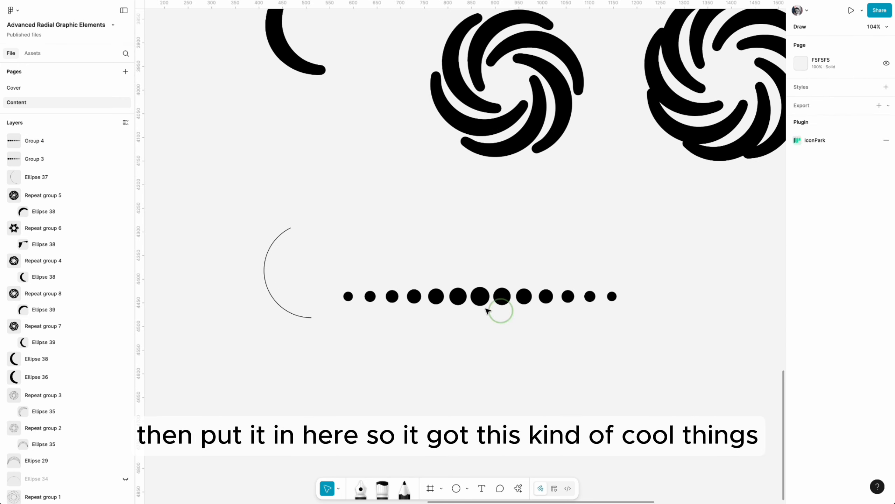
left_click_drag(577, 324, 356, 260)
key("ctrl+g")
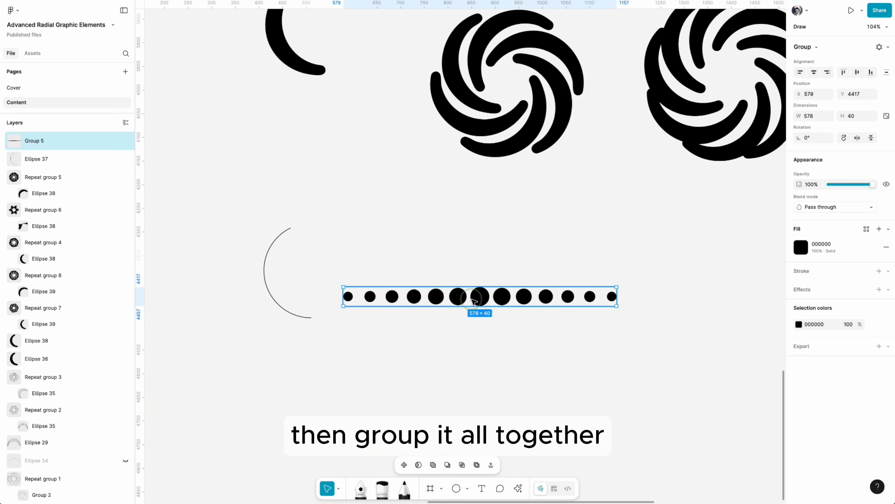
- Reposition the dotted strip away from the thin arc and place a copy below it at X 740, Y 4367
left_click_drag(474, 300, 560, 271)
scroll(561, 325, "up", 5)
scroll(561, 326, "right", 5)
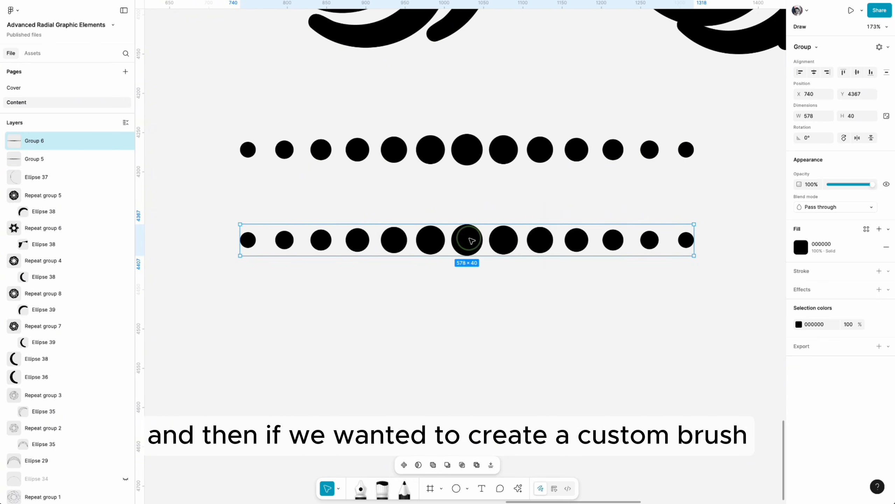
- Flatten the lower dotted strip into a single vector and create a stretch brush from it
right_click(469, 238)
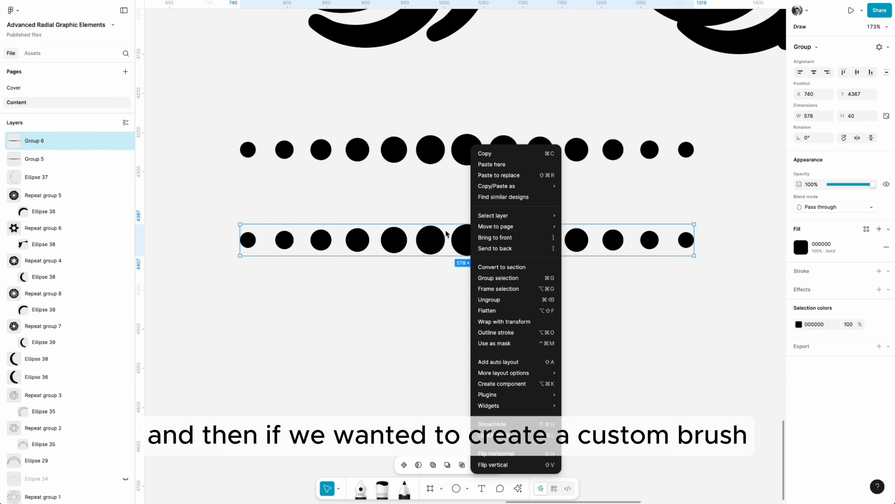
left_click(447, 267)
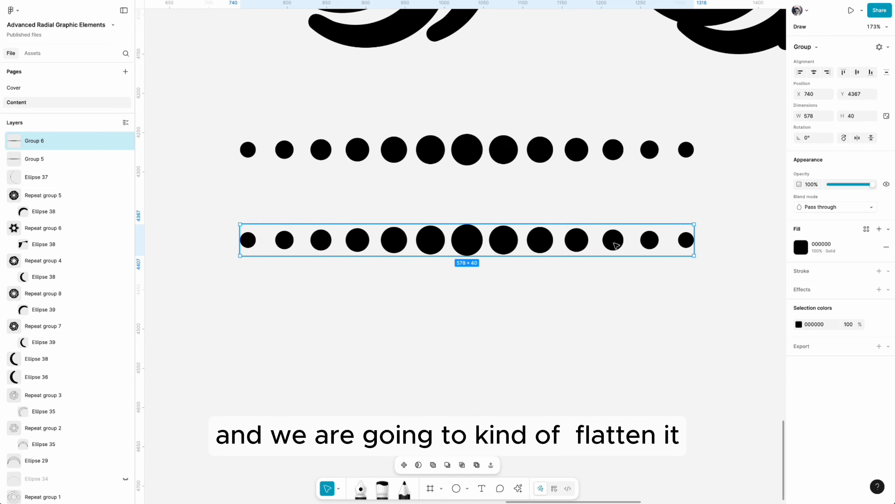
key("ctrl+e")
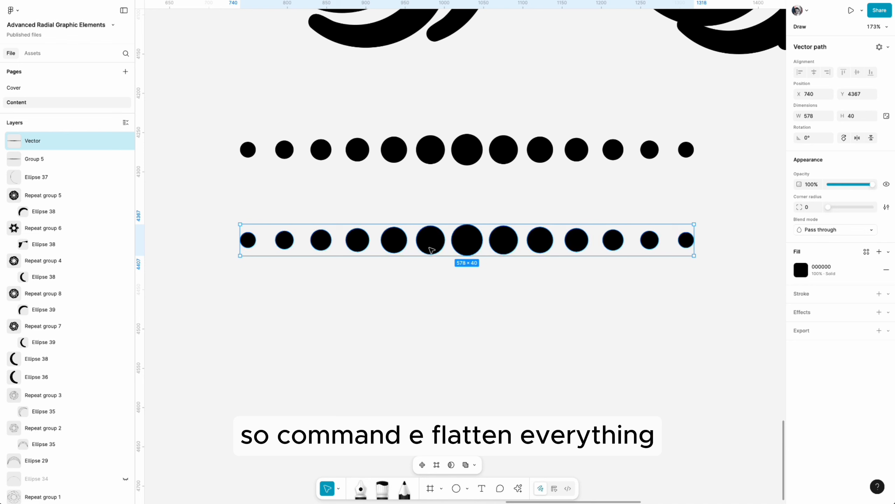
right_click(468, 250)
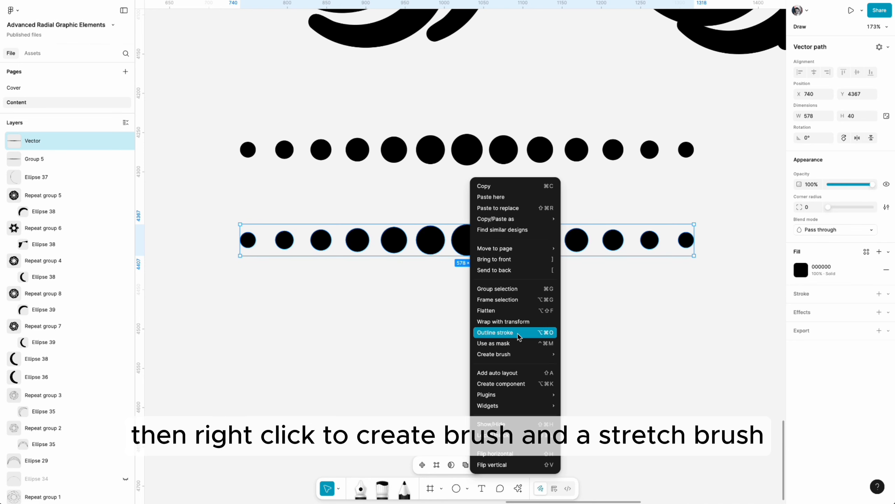
mouse_move(515, 354)
left_click(595, 354)
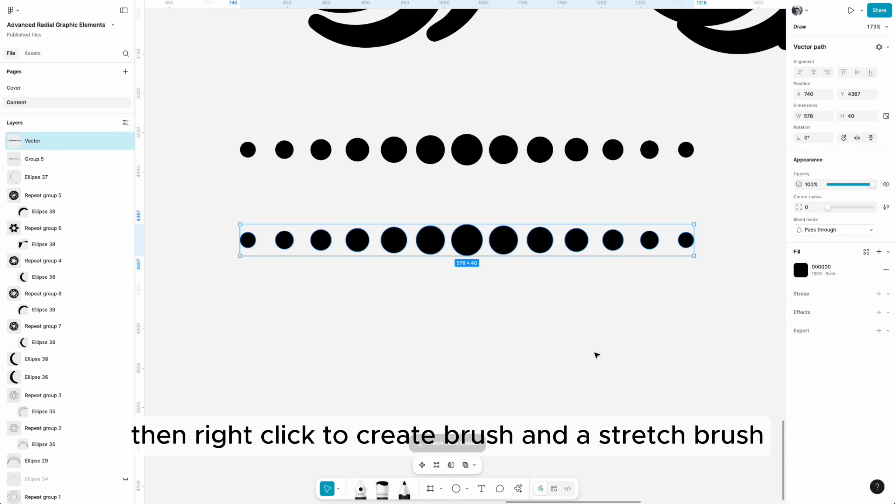
- Change the thin arc's stroke to a brush stroke using the newly created dotted Vector brush, the last one in the list
scroll(489, 349, "down", 3)
scroll(489, 349, "left", 6)
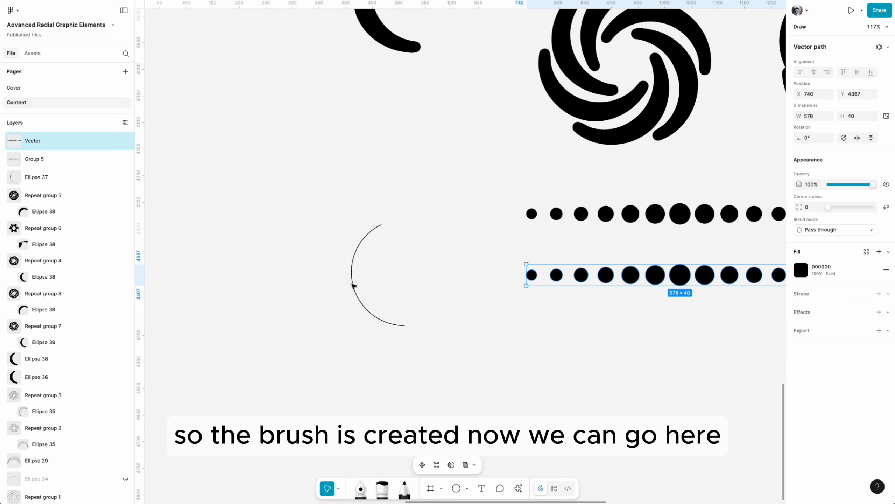
left_click(353, 284)
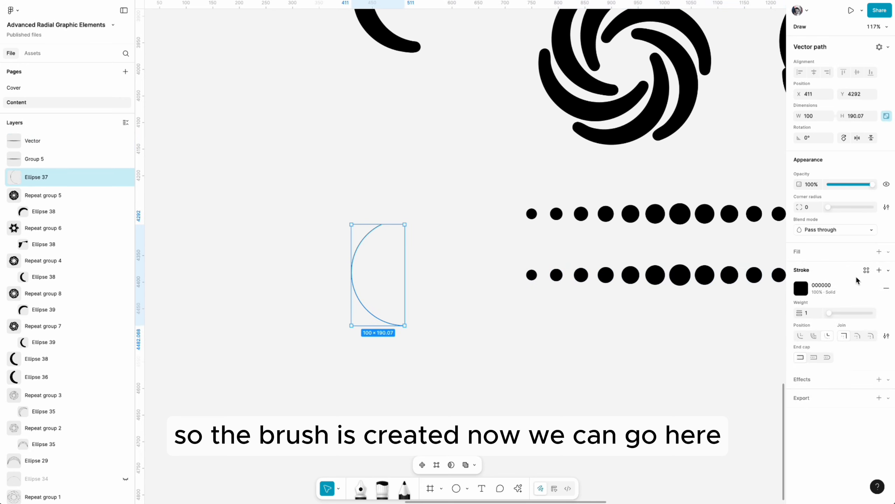
left_click(888, 270)
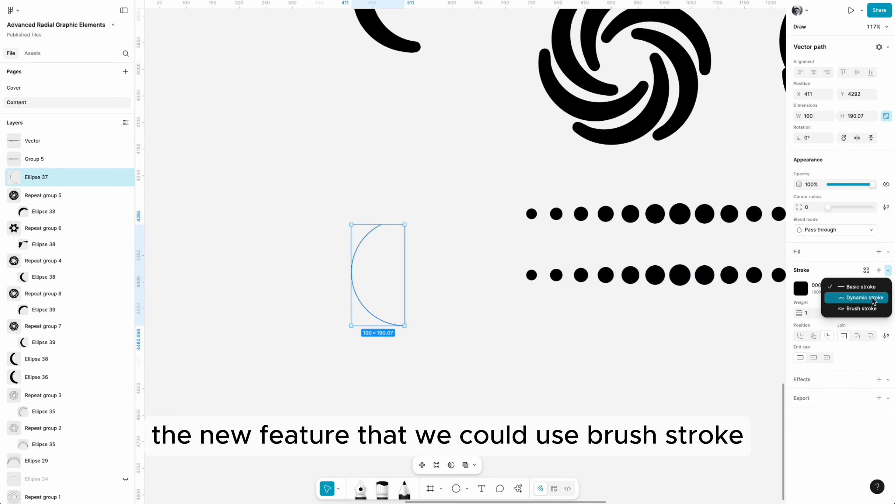
left_click(866, 308)
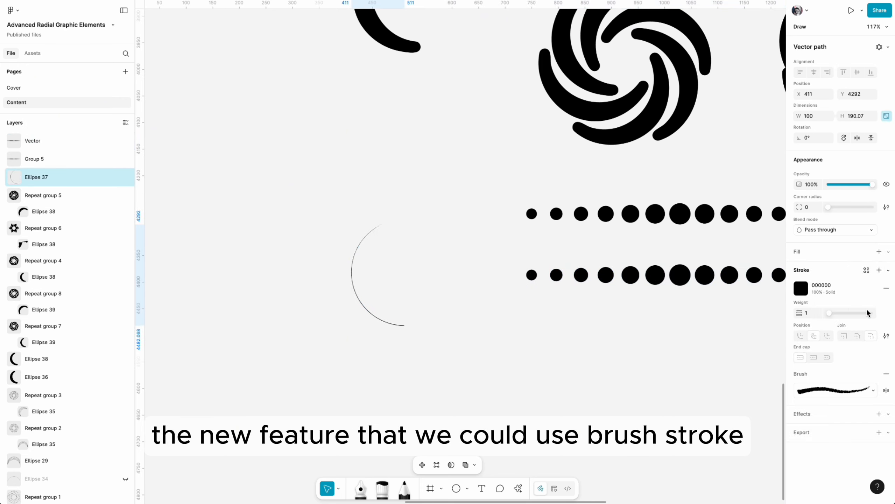
left_click(861, 391)
scroll(704, 372, "down", 5)
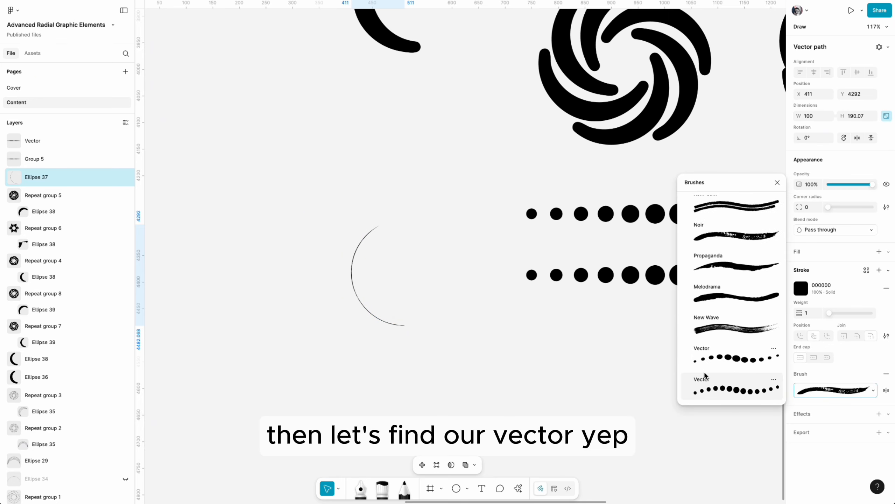
left_click(713, 358)
left_click(716, 391)
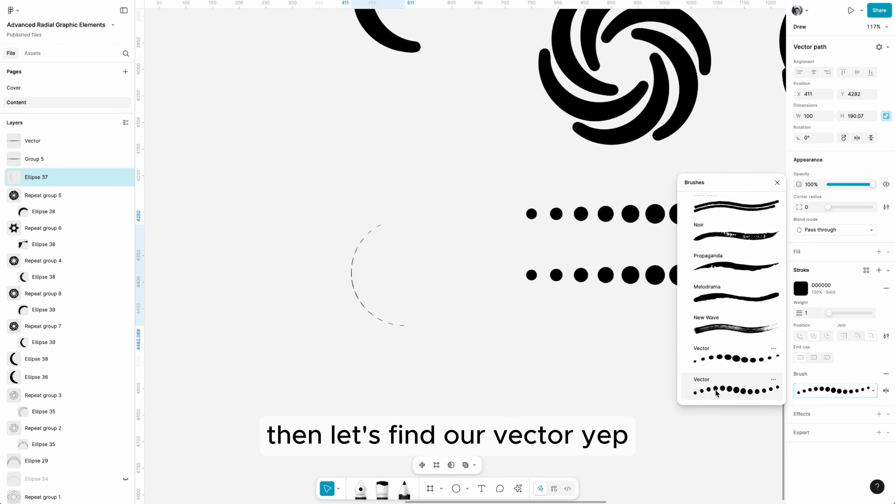
- Set the brushed arc's stroke weight to 18 so its dots look like round circles
scroll(660, 364, "down", 6)
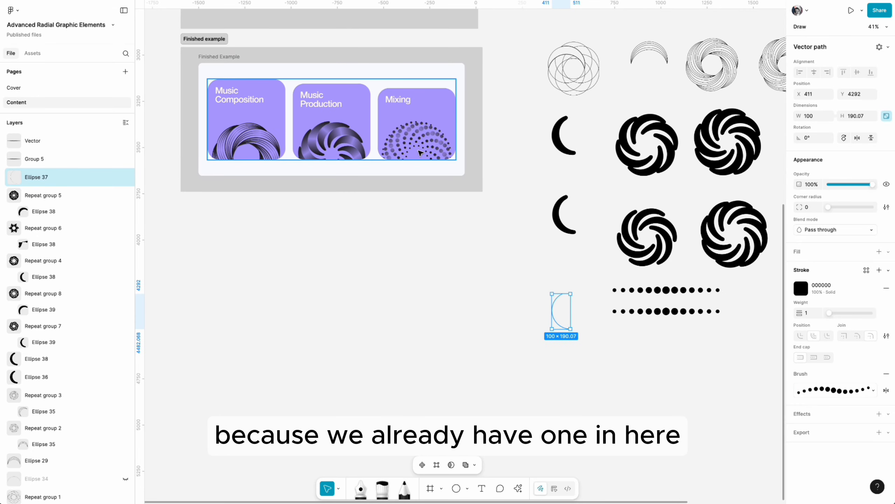
scroll(723, 293, "up", 4)
scroll(527, 350, "up", 3)
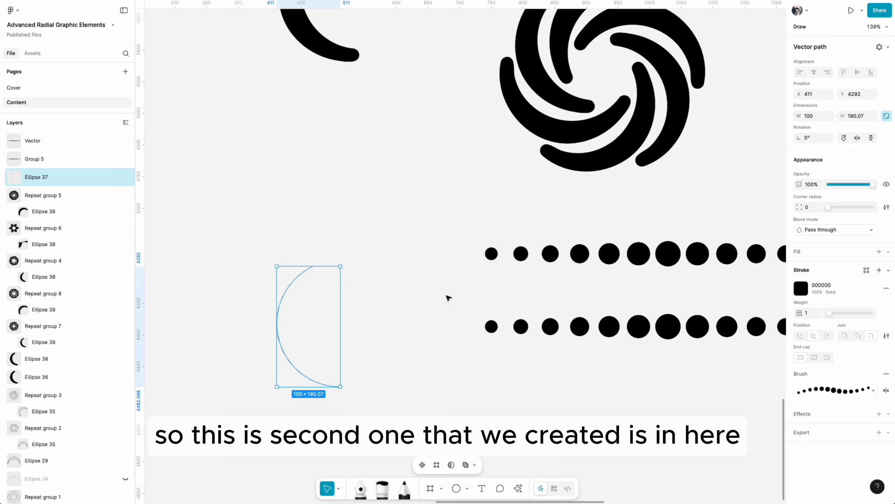
scroll(367, 330, "up", 3)
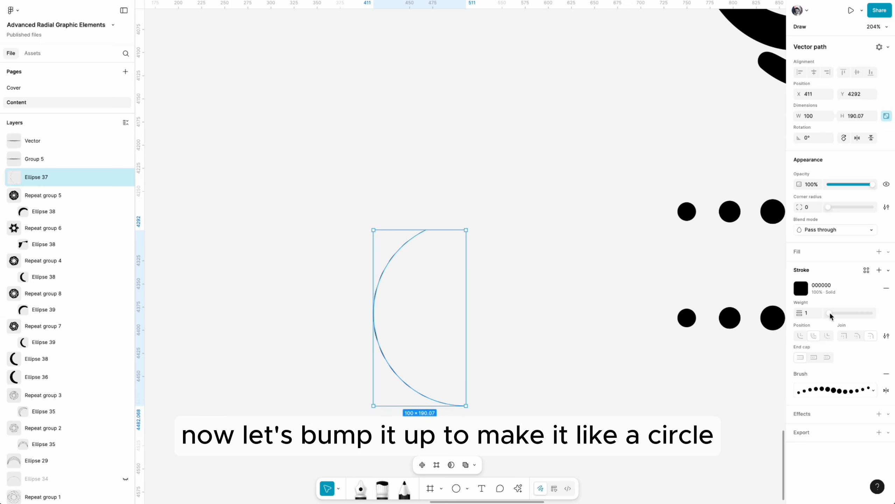
left_click_drag(829, 314, 842, 317)
scroll(480, 300, "up", 3)
scroll(483, 294, "left", 2)
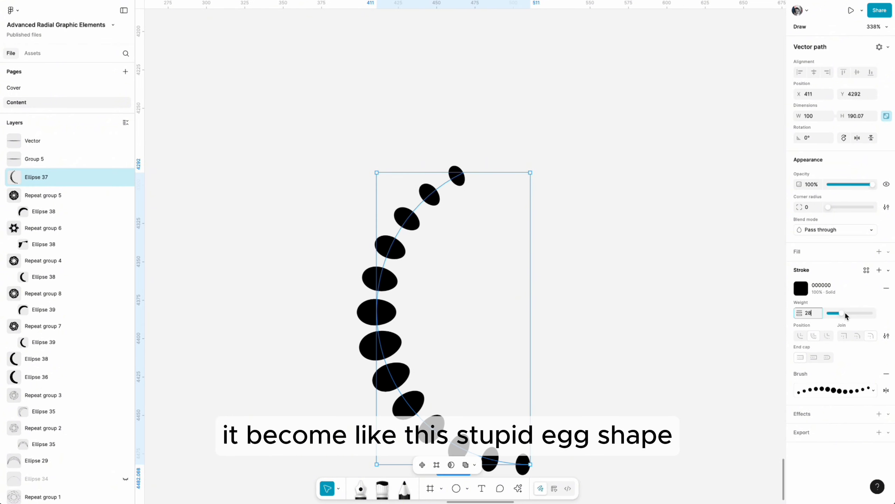
left_click_drag(842, 314, 838, 315)
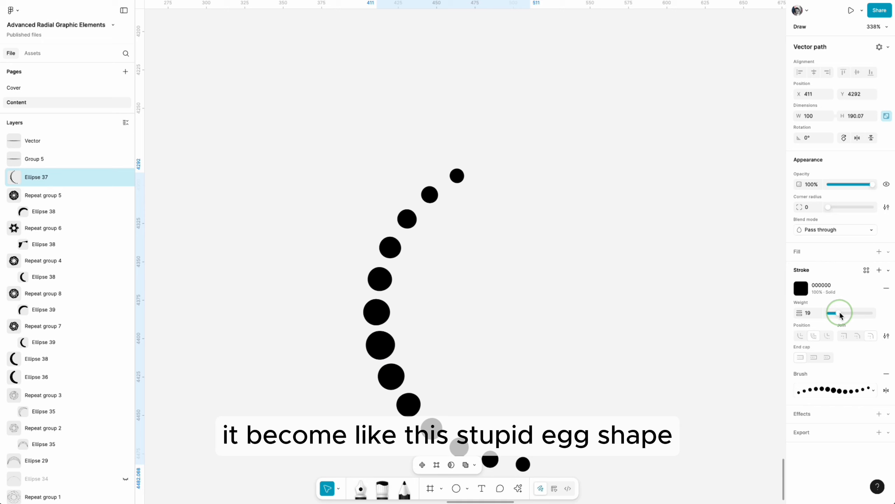
left_click(818, 316)
key("Up")
key("Up")
key("Down")
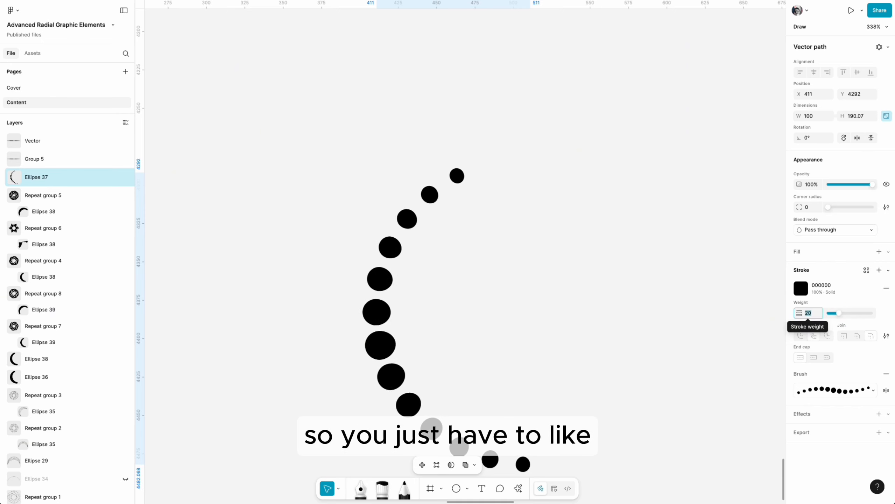
key("Down")
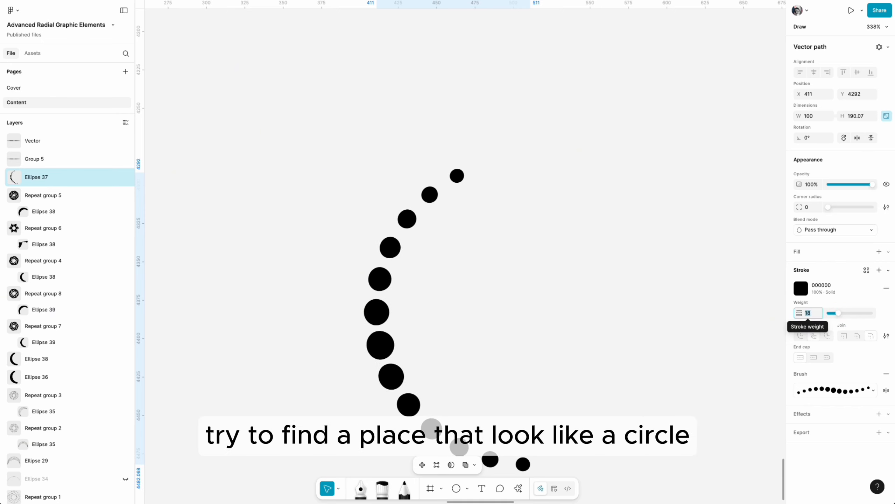
left_click(578, 256)
- Place a copy of the dotted arc beside the original at X 875, Y 4292 and apply a radial repeat to it
scroll(578, 259, "down", 5)
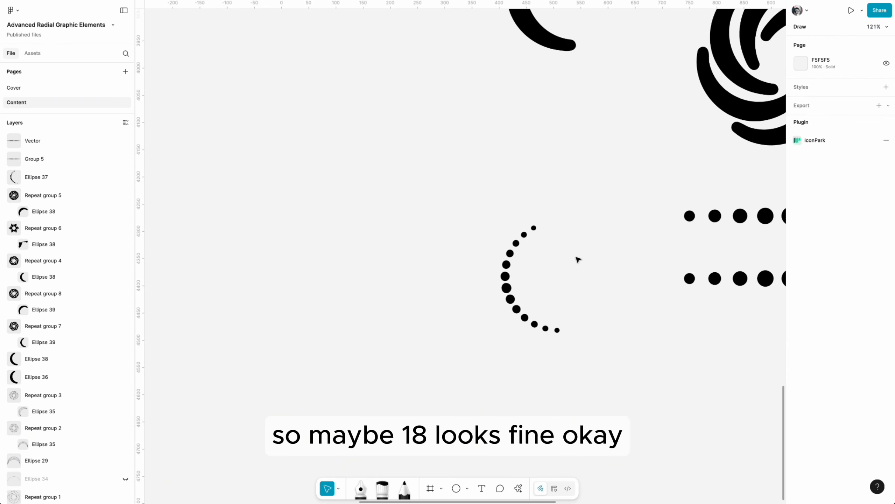
scroll(577, 259, "down", 3)
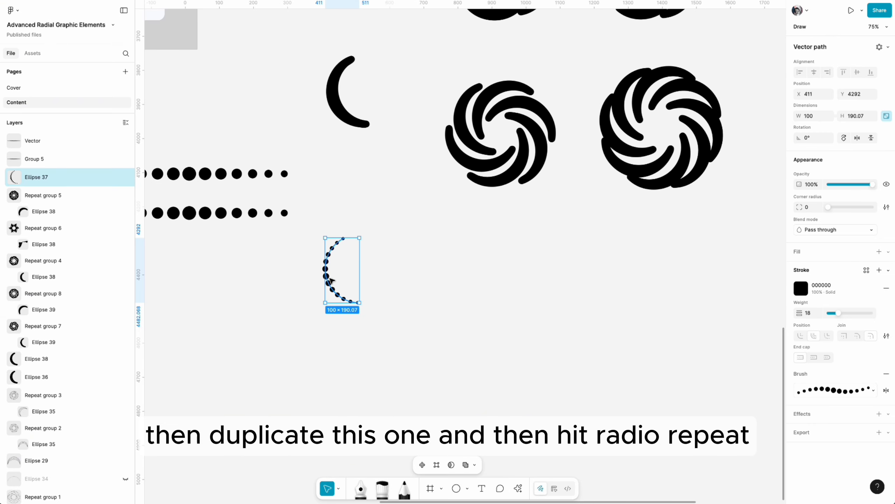
left_click_drag(330, 281, 489, 280)
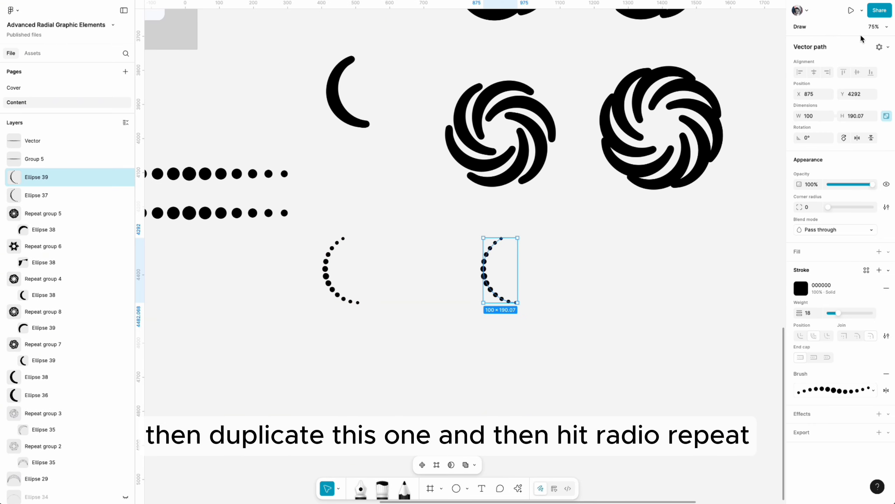
left_click(880, 49)
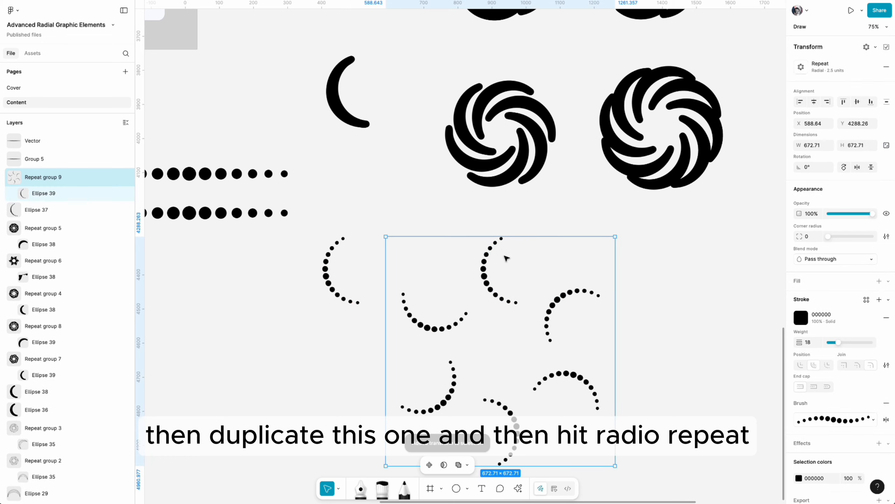
double_click(486, 262)
left_click(616, 307)
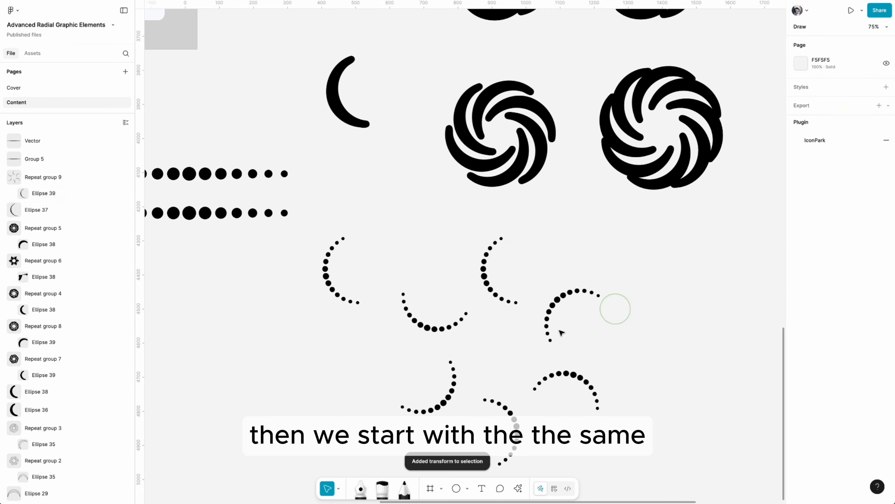
- Set the gap of the dotted arc's radial repeat to 1 unit, keeping a count of 6
left_click(547, 322)
left_click(801, 67)
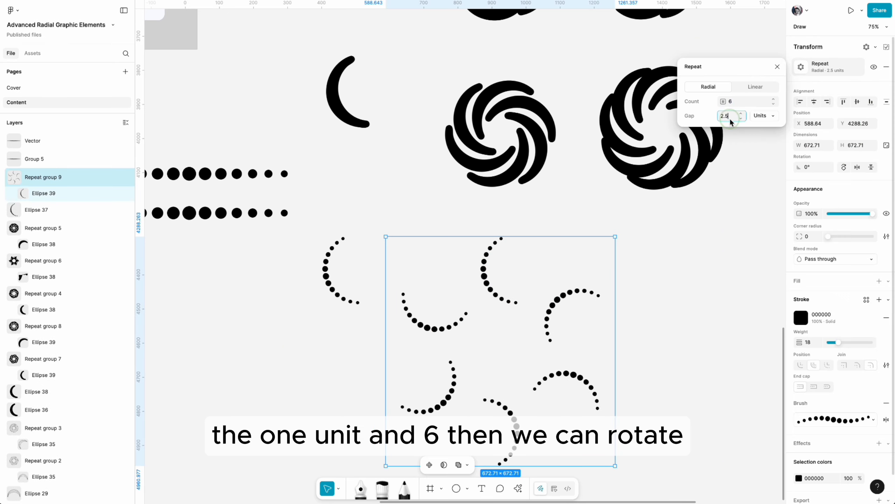
left_click(729, 120)
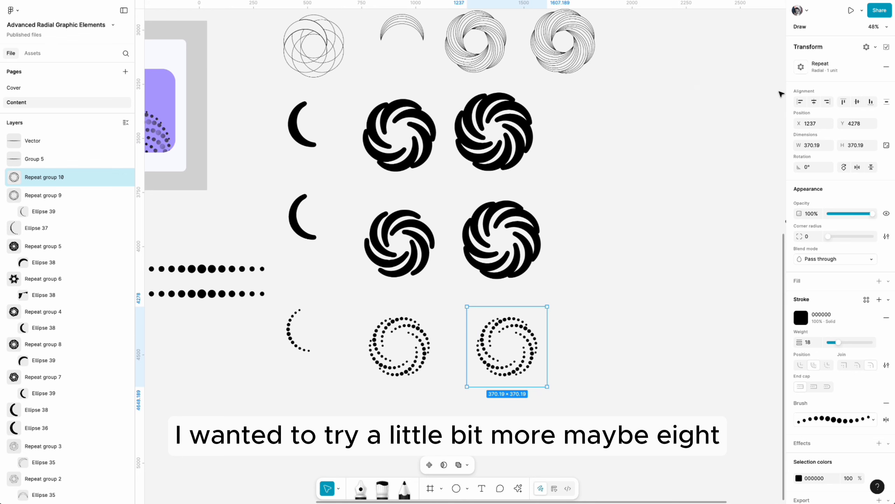
- Set the second dotted ring's radial repeat to a count of 8 and a gap of 0.8 units
left_click(801, 67)
left_click(772, 101)
key("Up")
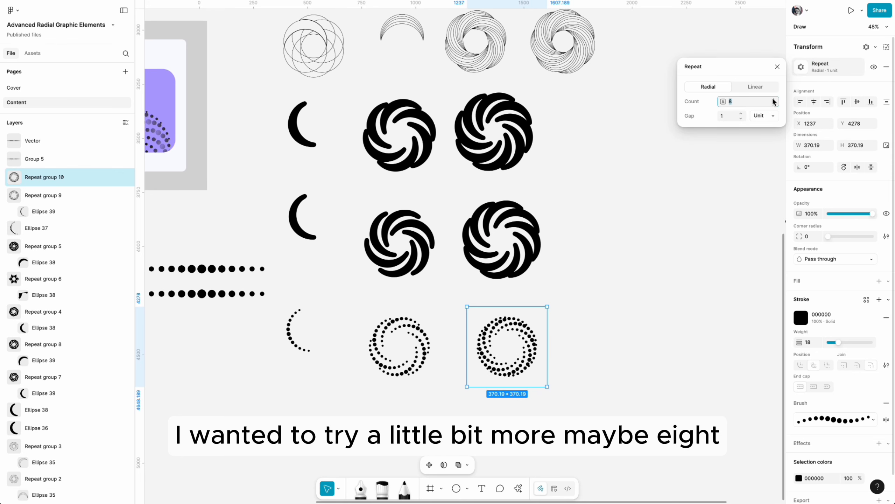
left_click(741, 114)
left_click(607, 314)
scroll(608, 314, "down", 5)
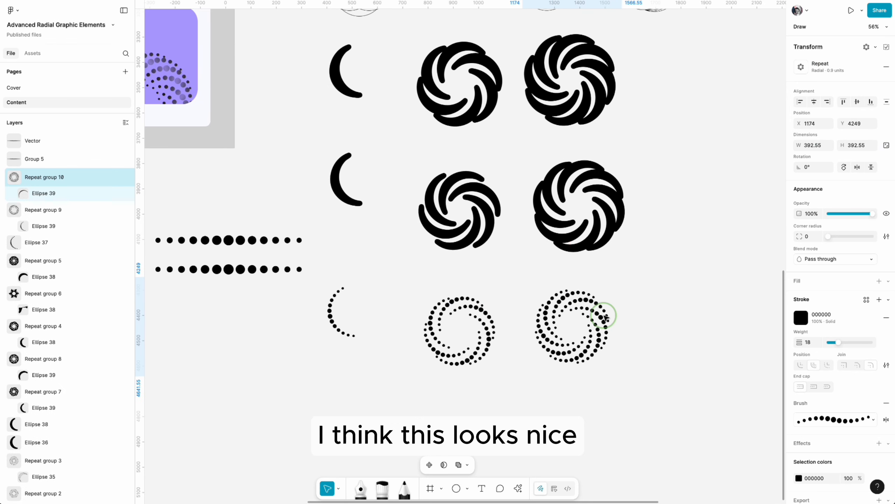
left_click(656, 307)
- Examine how the radial graphics are placed in the three Finished Example cards compared with the empty Starter cards
scroll(658, 309, "right", 3)
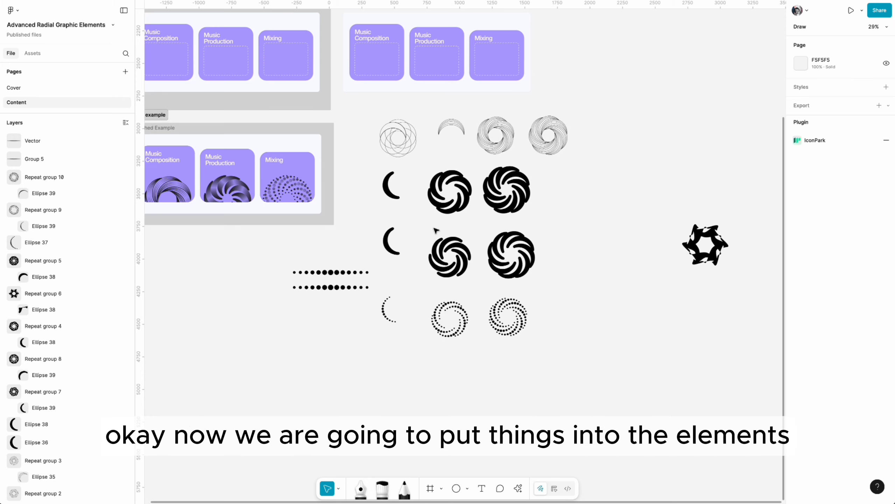
scroll(387, 54, "up", 3)
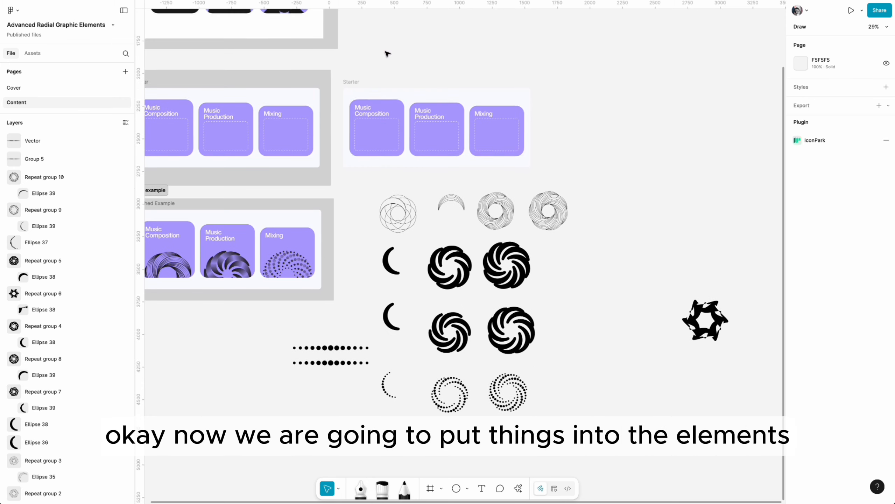
scroll(408, 136, "up", 5, "ctrl")
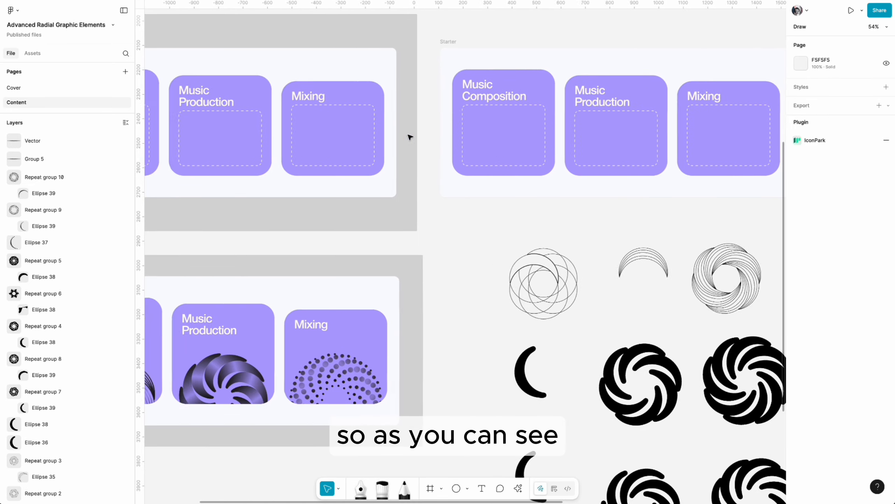
scroll(410, 137, "left", 4)
scroll(408, 162, "down", 2)
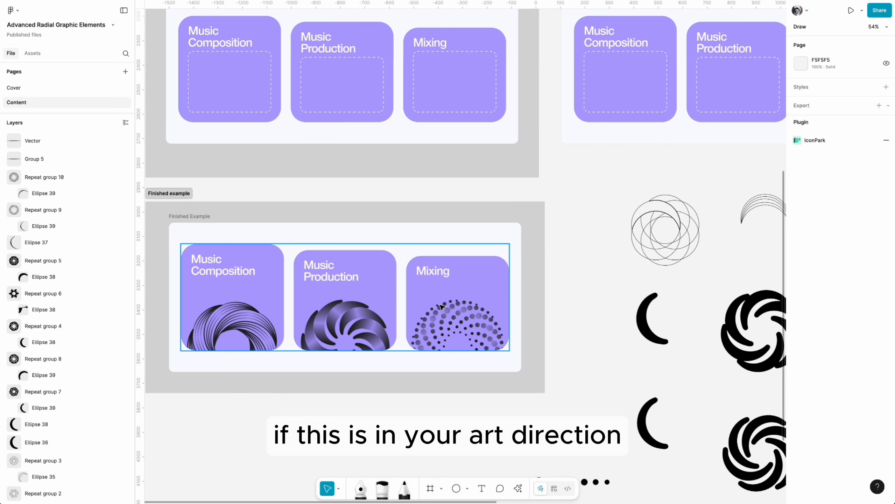
scroll(442, 307, "left", 2)
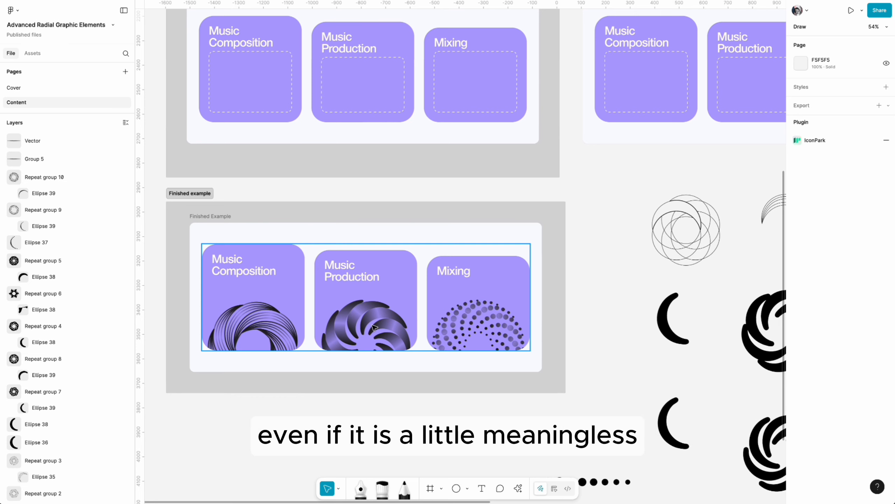
scroll(374, 327, "right", 3)
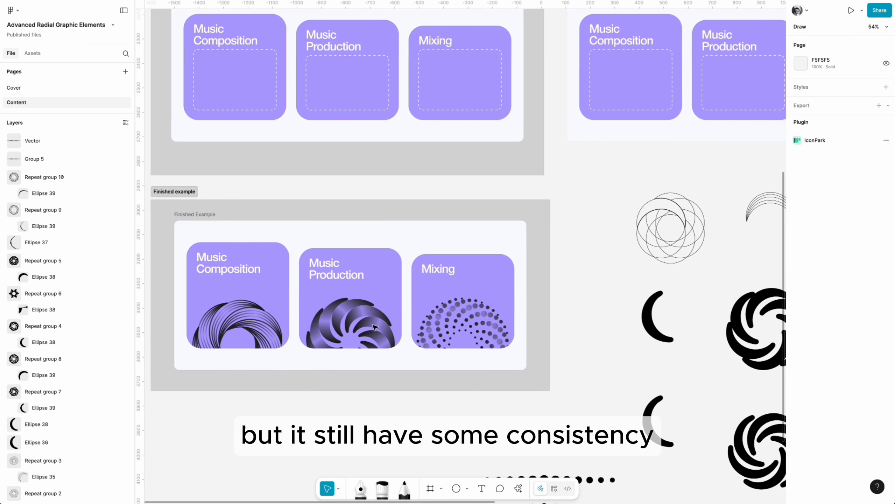
scroll(375, 328, "left", 3)
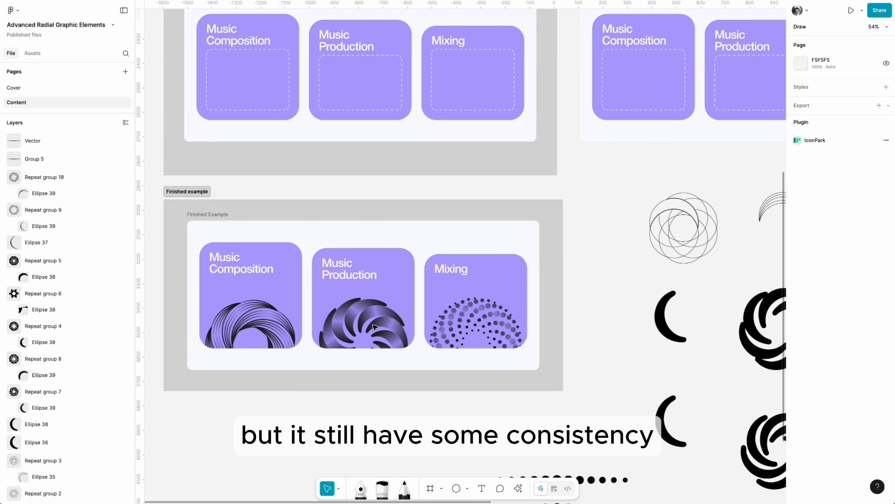
scroll(375, 327, "right", 3)
scroll(374, 328, "left", 4)
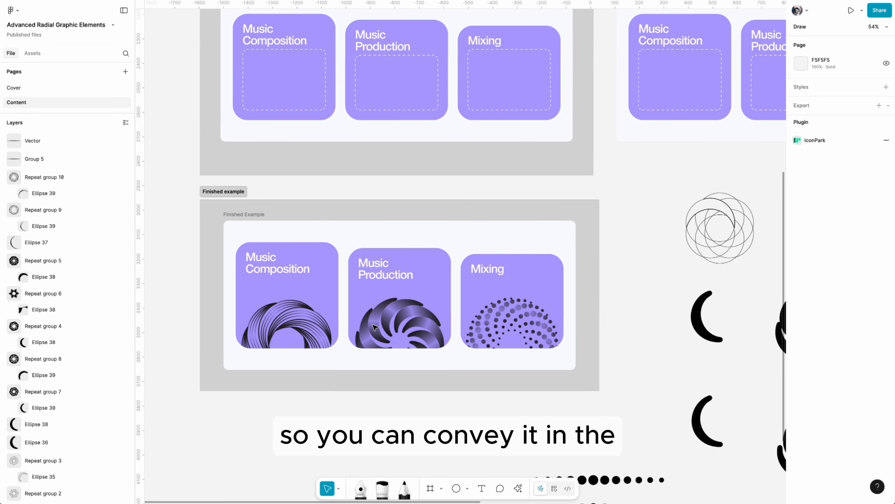
- Examine the gradient strokes and visual weight of the three Finished Example card graphics against the new radial elements
scroll(374, 328, "right", 2)
scroll(375, 328, "left", 3)
scroll(360, 323, "right", 4)
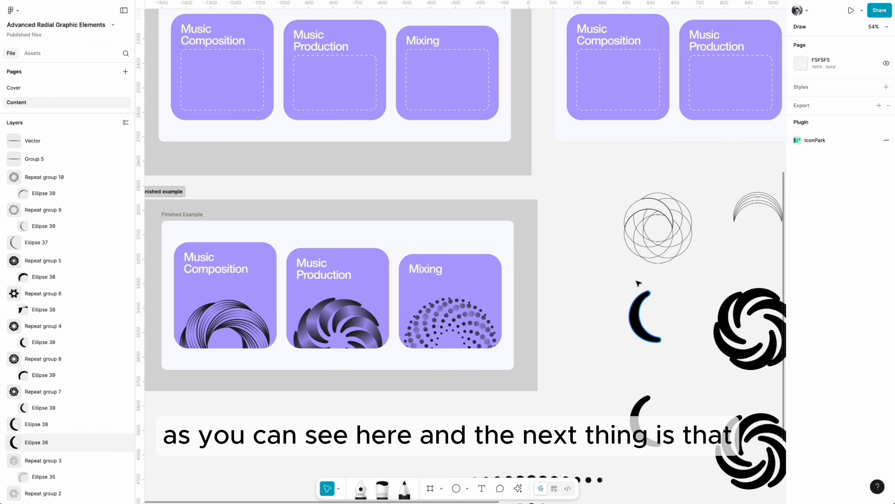
scroll(367, 299, "left", 1)
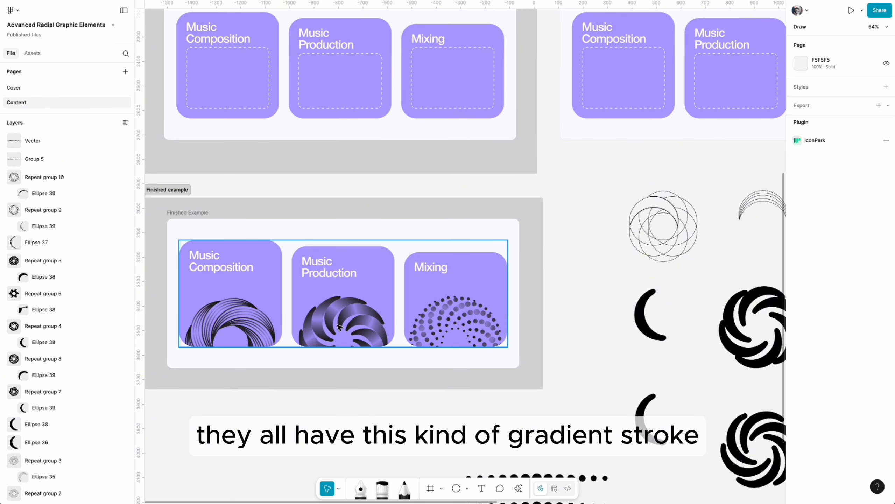
scroll(353, 308, "left", 5)
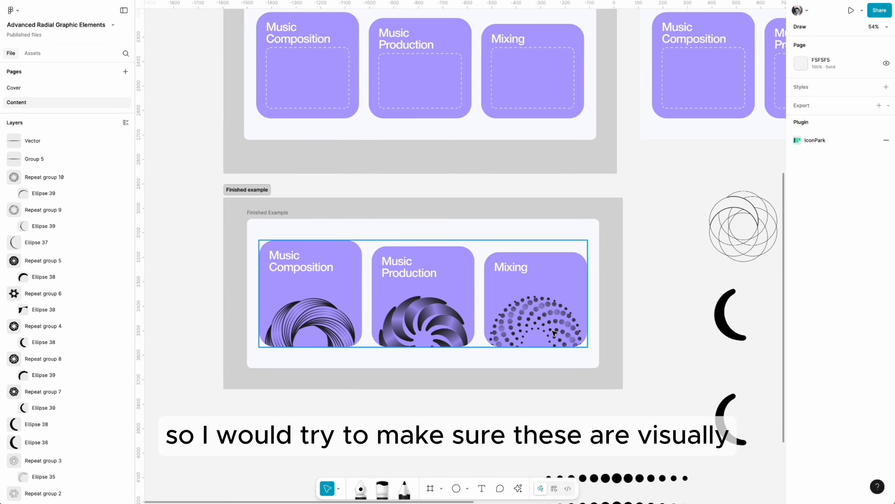
scroll(545, 325, "right", 5)
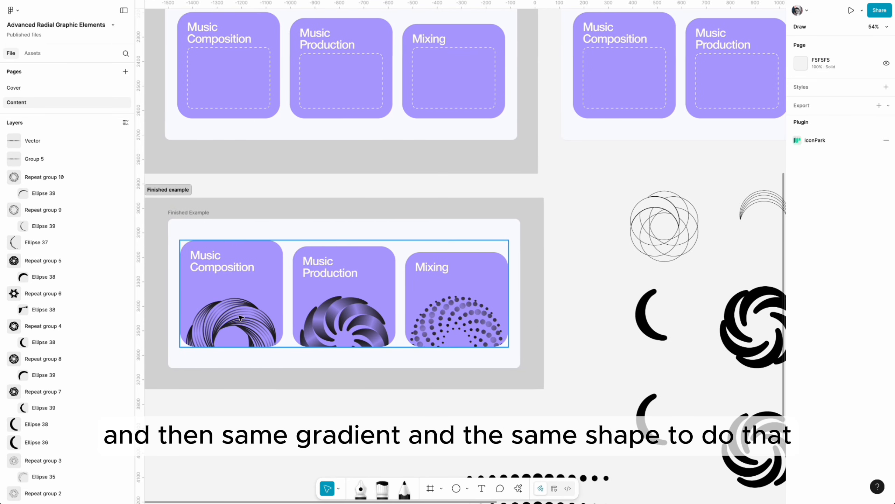
scroll(339, 323, "right", 12)
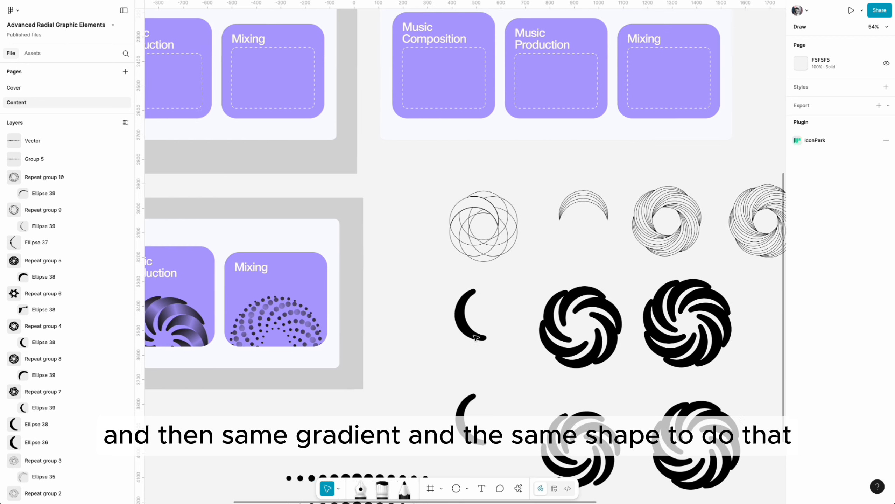
scroll(394, 338, "left", 14)
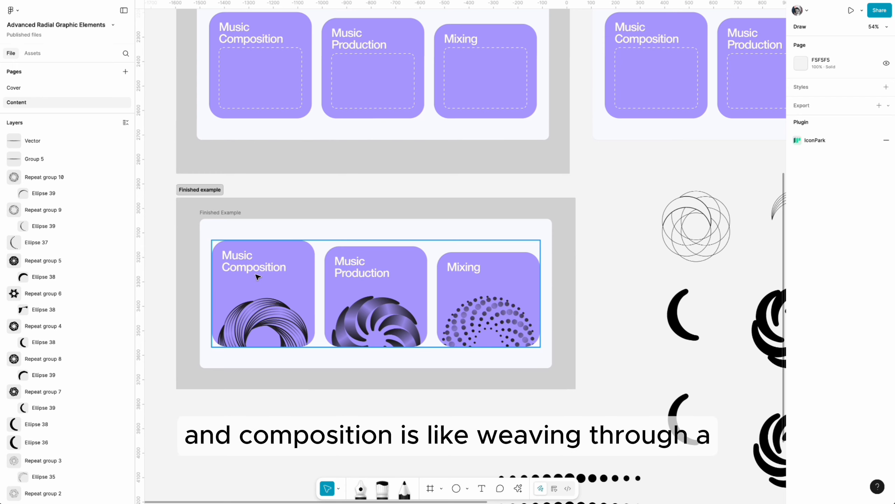
scroll(272, 319, "right", 3)
scroll(271, 319, "left", 5)
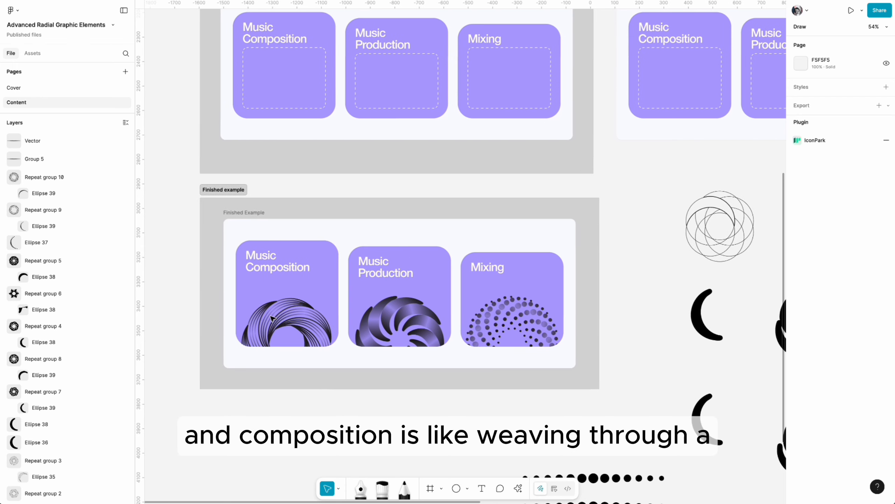
scroll(273, 319, "left", 3)
scroll(356, 321, "right", 2)
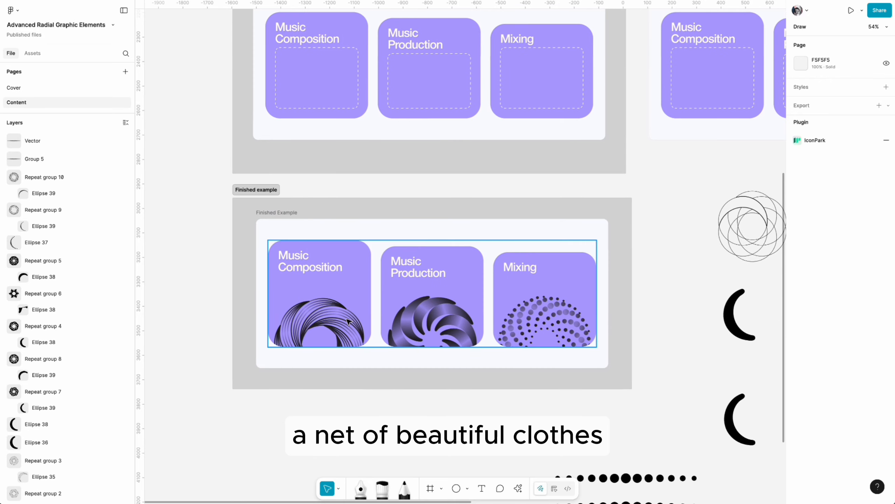
scroll(319, 320, "right", 2)
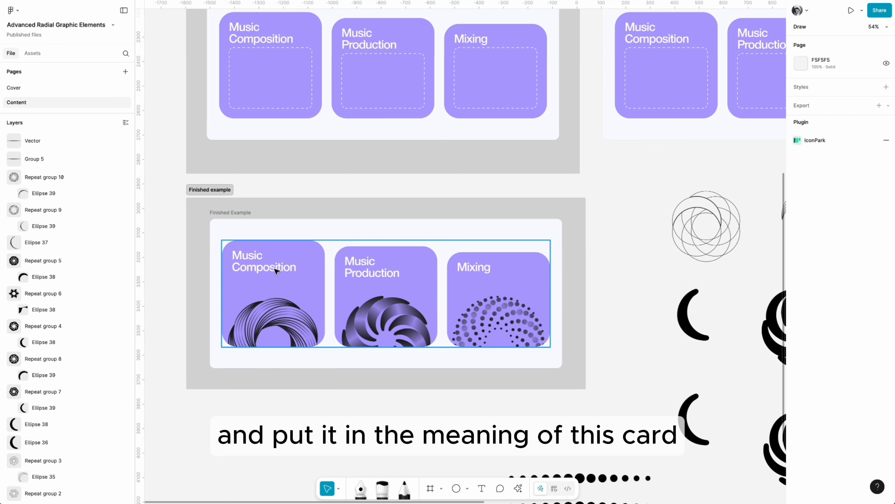
- Place copies of a line ring, two crescent rings and the second dotted ring in the empty area beside the originals
scroll(250, 271, "right", 15)
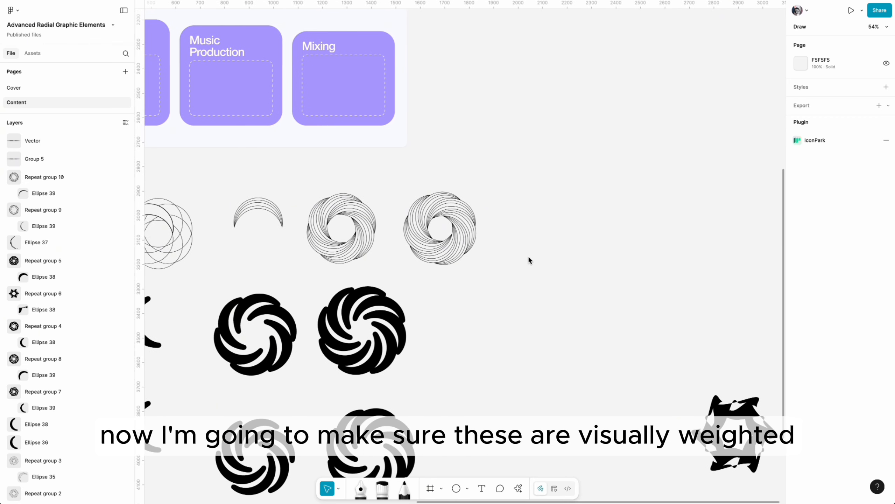
left_click(367, 212)
left_click_drag(346, 205, 628, 203)
scroll(458, 247, "down", 5)
left_click(283, 347)
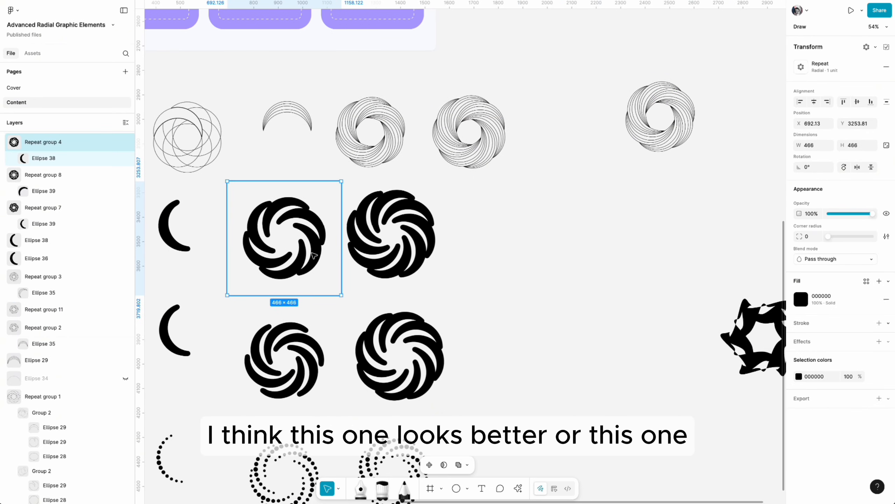
left_click_drag(465, 250, 668, 244)
left_click(410, 364)
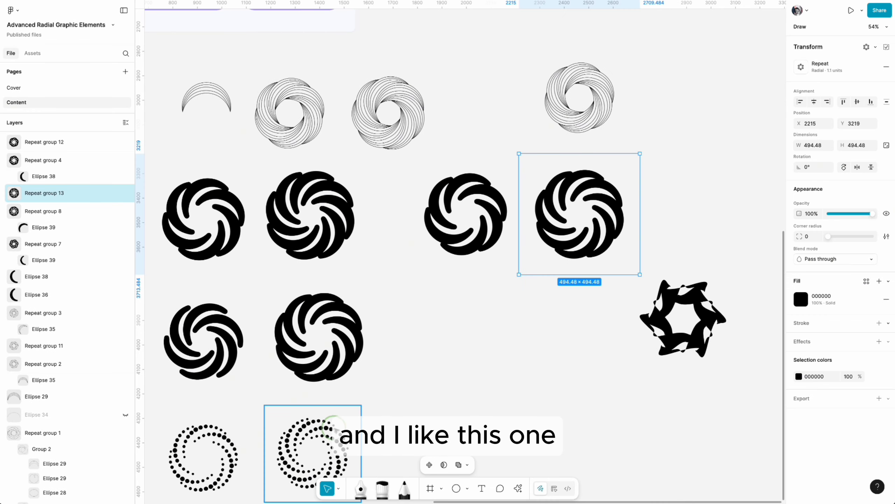
left_click_drag(328, 424, 726, 192)
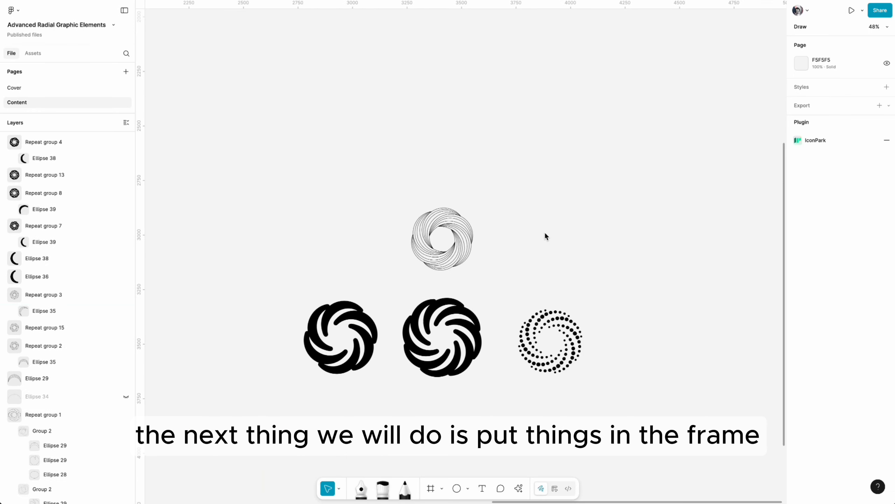
- Copy the dashed placeholder frame from the Starter's Music Composition card and paste it above the copied rings
scroll(545, 235, "left", 5)
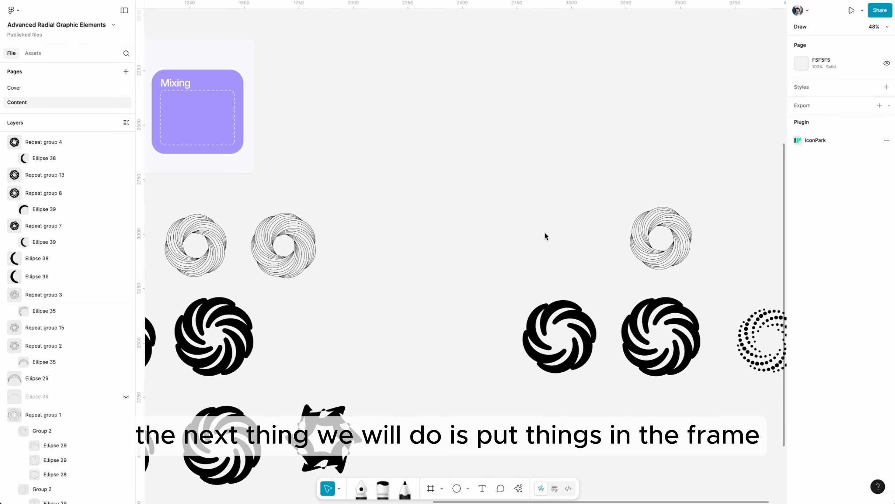
scroll(545, 235, "up", 3)
scroll(545, 236, "left", 8)
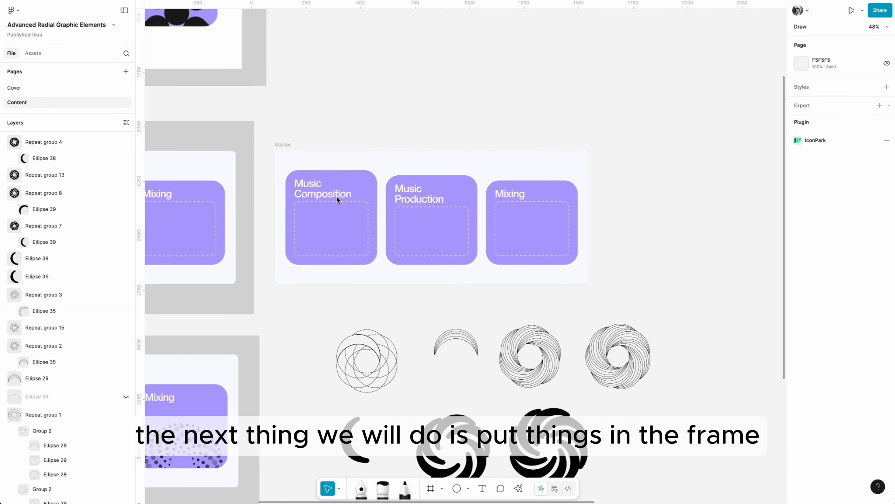
left_click(333, 204)
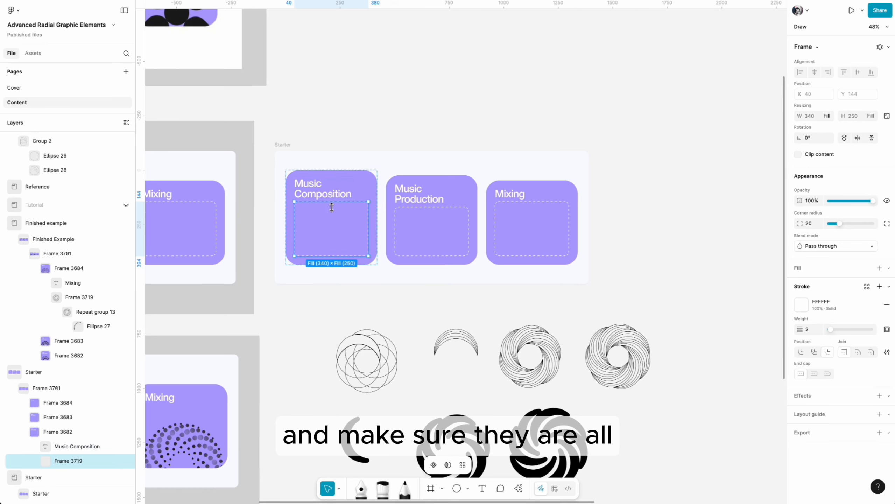
scroll(426, 221, "right", 15)
scroll(426, 222, "up", 3)
right_click(368, 232)
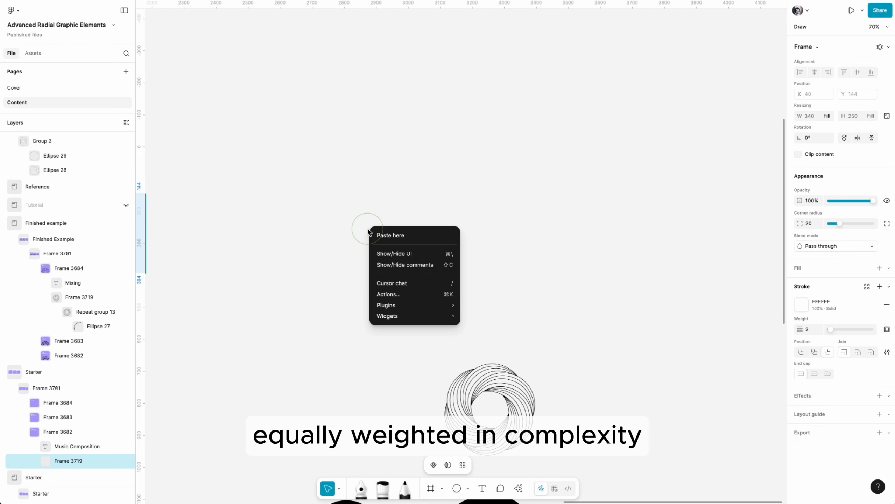
left_click(392, 236)
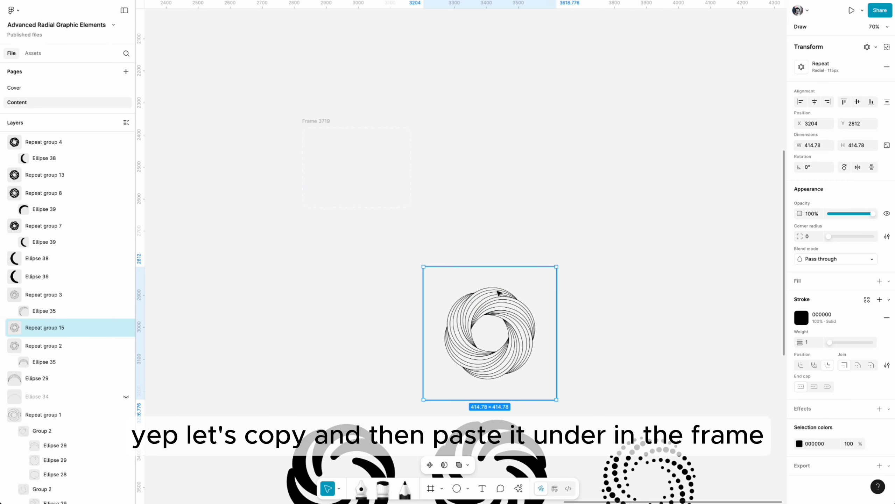
- Paste the line ring into the dashed frame and move it down to X -37, Y 27, leaving only its upper part inside
left_click(322, 121)
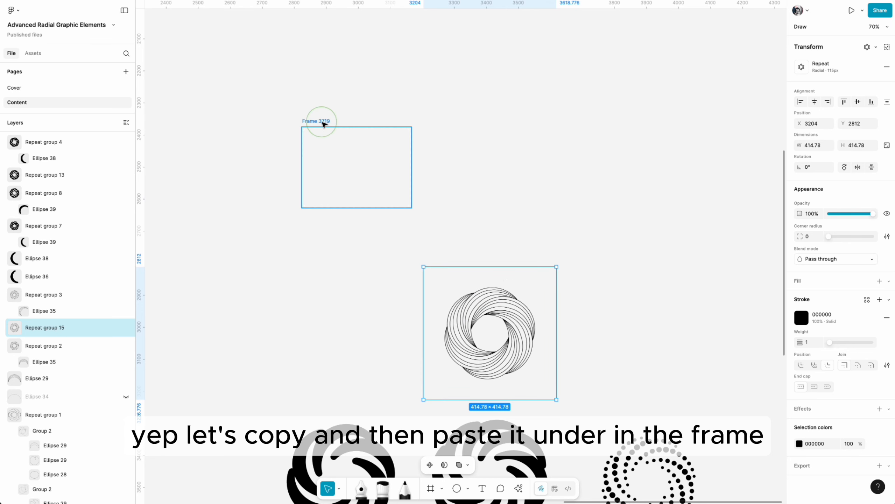
key("ctrl+v")
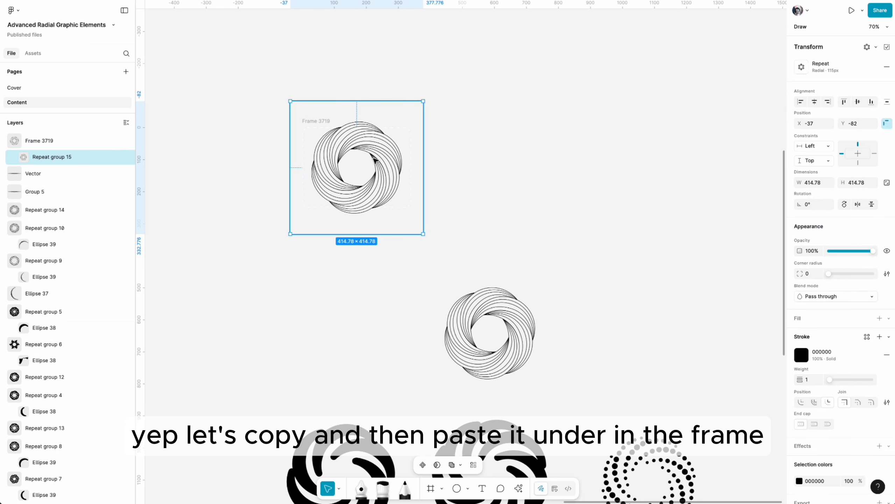
left_click_drag(359, 143, 359, 178)
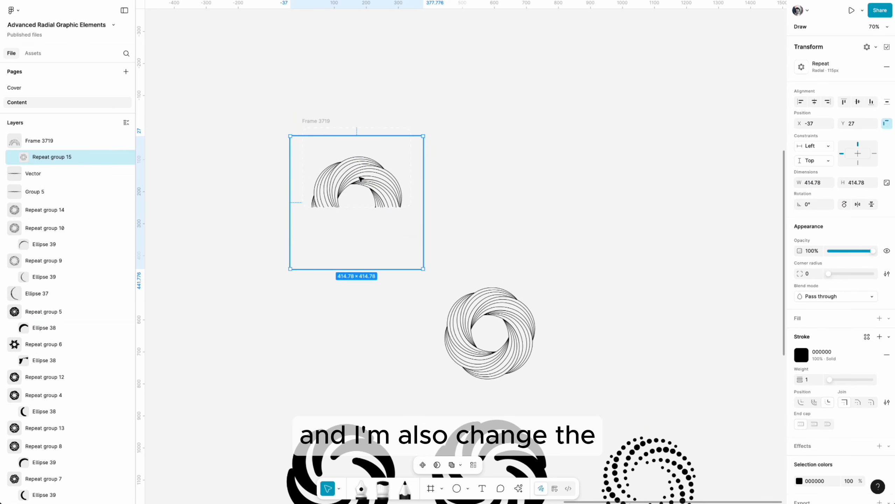
- Constrain the line ring to center and bottom, and duplicate its frame three times in a row beside it
left_click(859, 163)
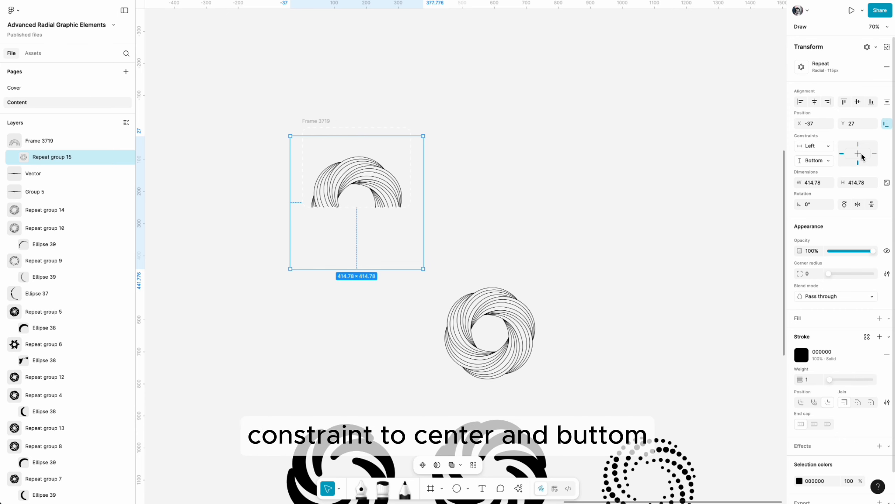
left_click(860, 154)
left_click_drag(321, 121, 439, 127, "alt")
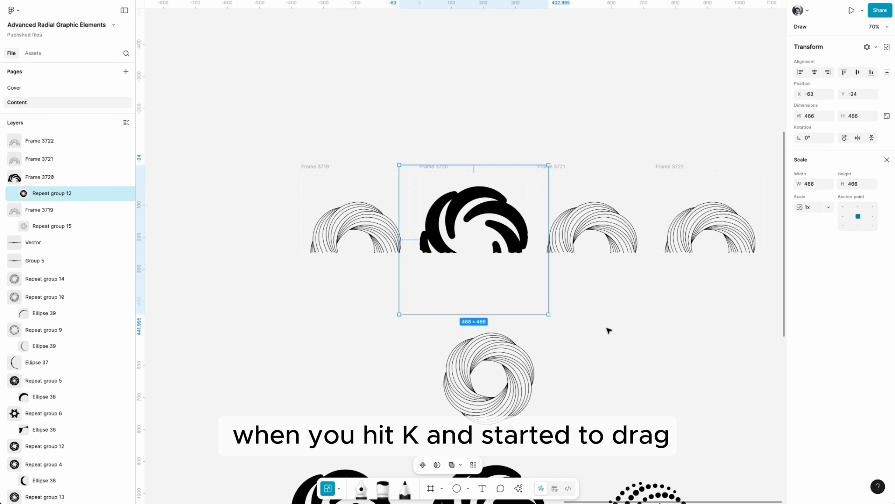
- Try twice to shrink the crescent ring in Frame 3720 freehand with the Scale tool, undoing each attempt
left_click_drag(549, 318, 534, 304)
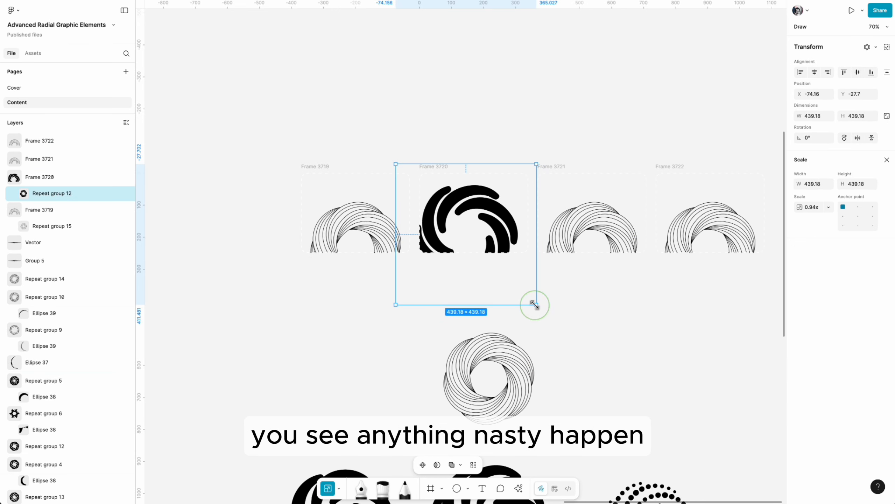
scroll(498, 244, "up", 3)
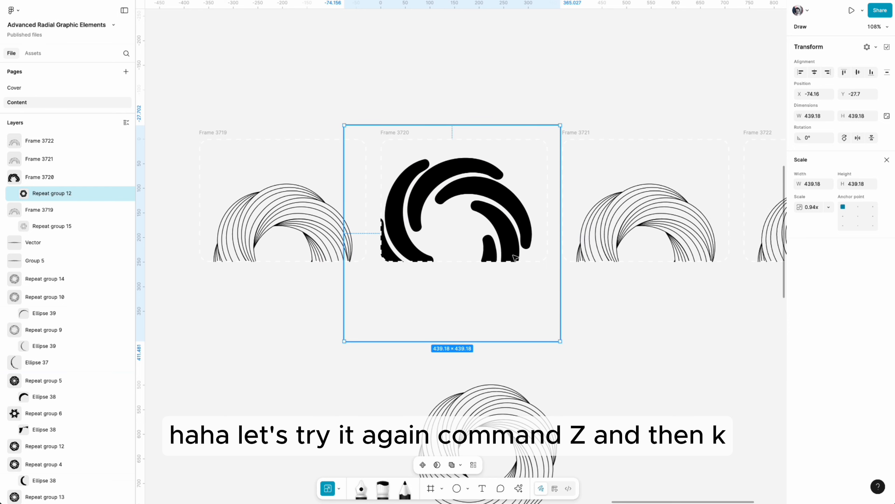
key("super+z")
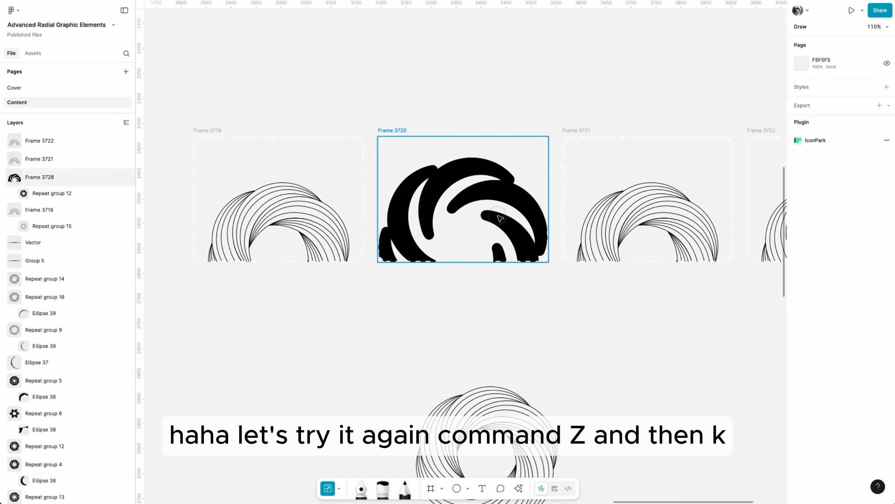
left_click(502, 223)
key("k")
left_click_drag(579, 357, 559, 338)
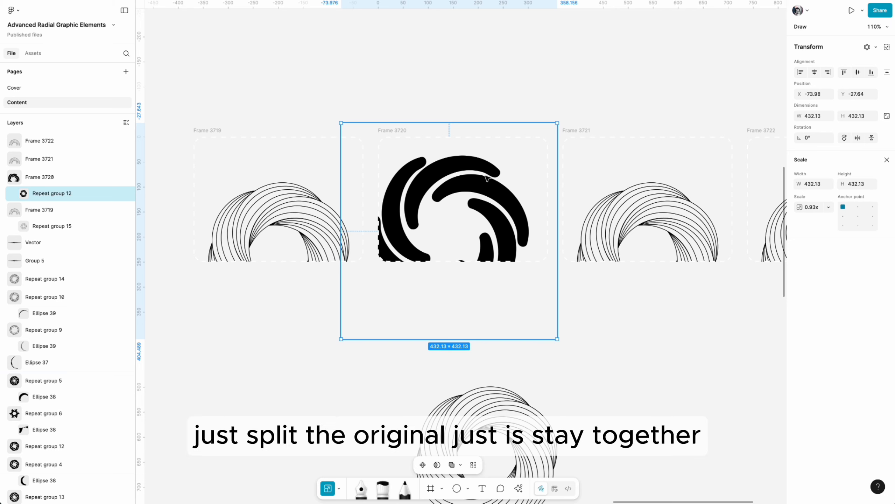
key("super+z")
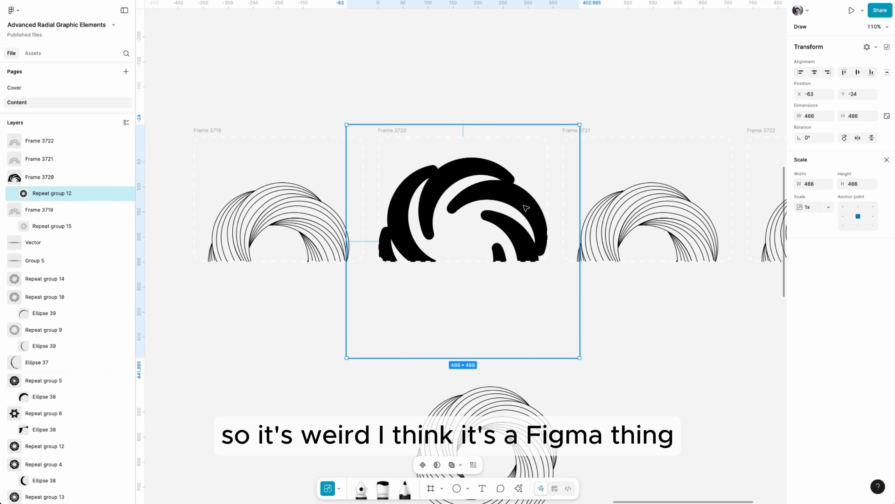
- Scale the crescent ring in Frame 3720 by a factor of 0.8
scroll(635, 218, "left", 2)
left_click(797, 212)
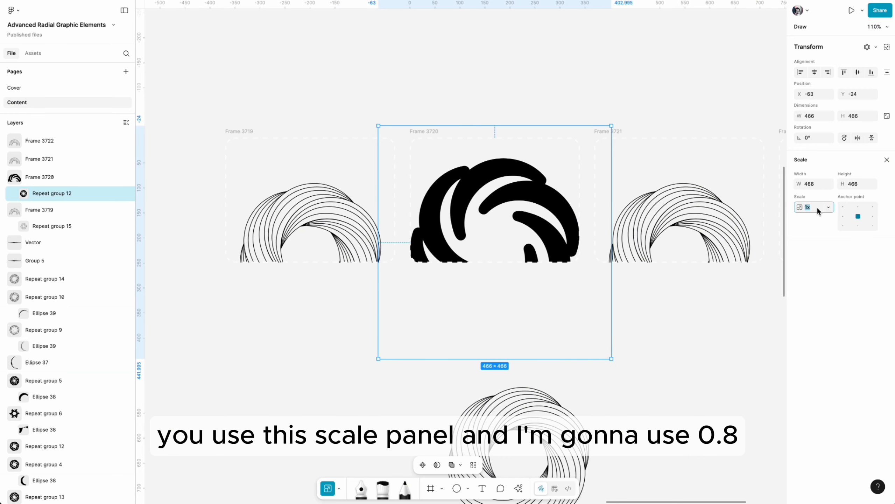
key("BackSpace")
type(".8")
key("Return")
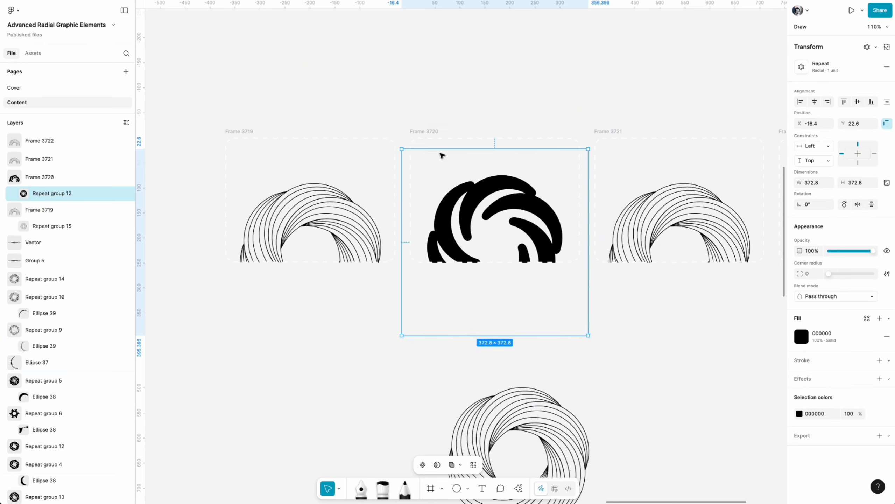
- Set the constraints of the crescent ring in Frame 3720 to center and bottom, matching the line ring in Frame 3719
left_click(429, 132)
left_click(500, 185)
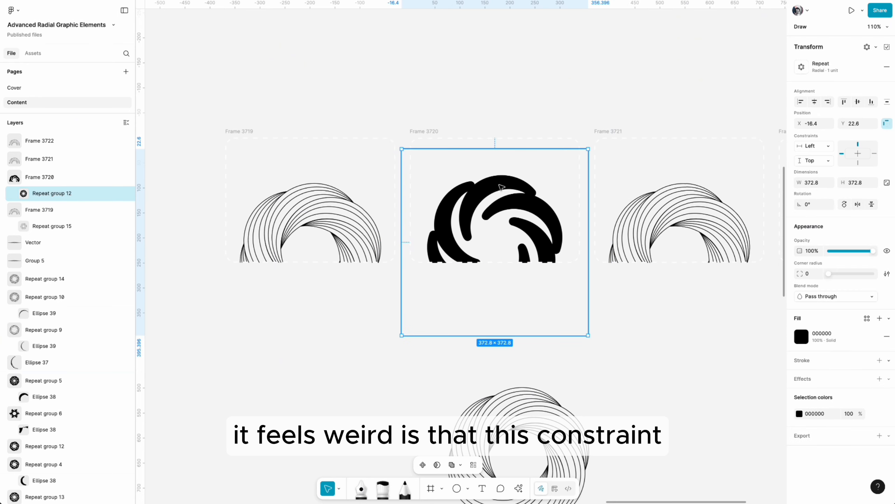
double_click(490, 186)
left_click(282, 183)
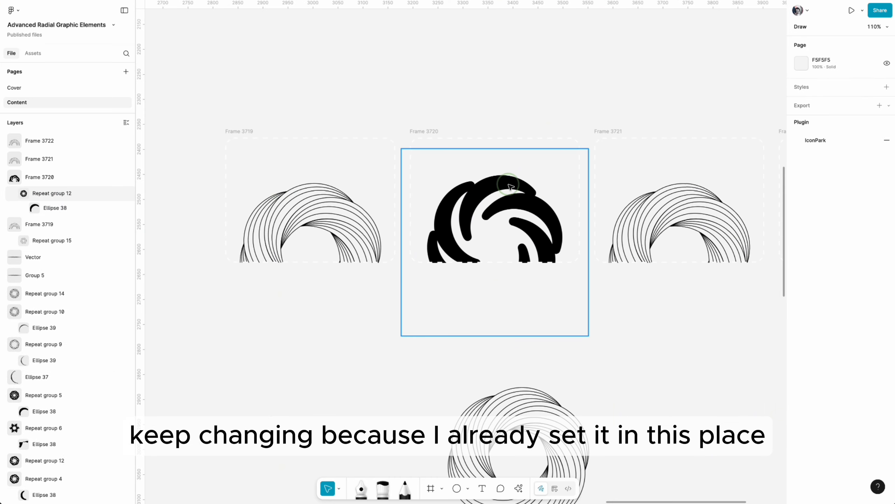
left_click(508, 185)
left_click(342, 200)
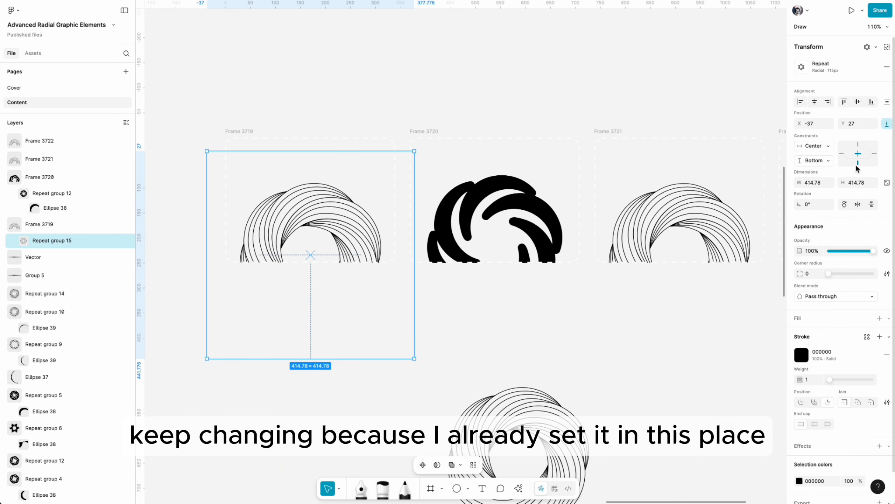
left_click(545, 202)
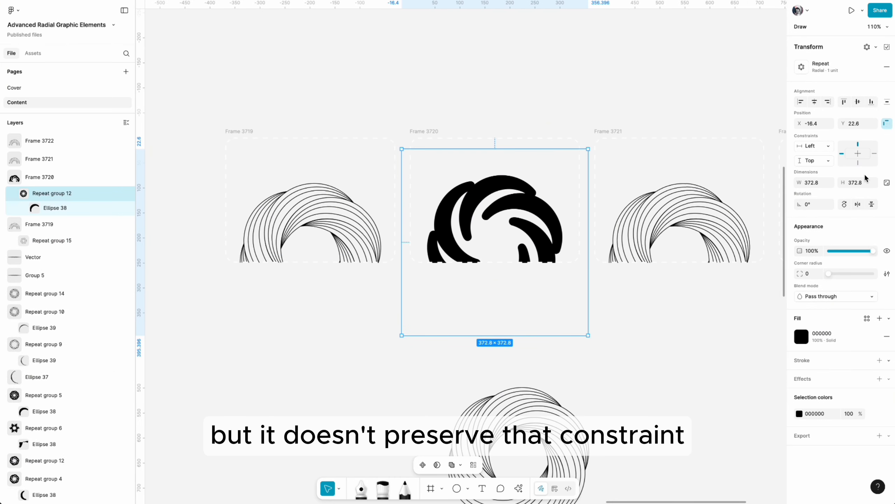
left_click(858, 163)
left_click(858, 153)
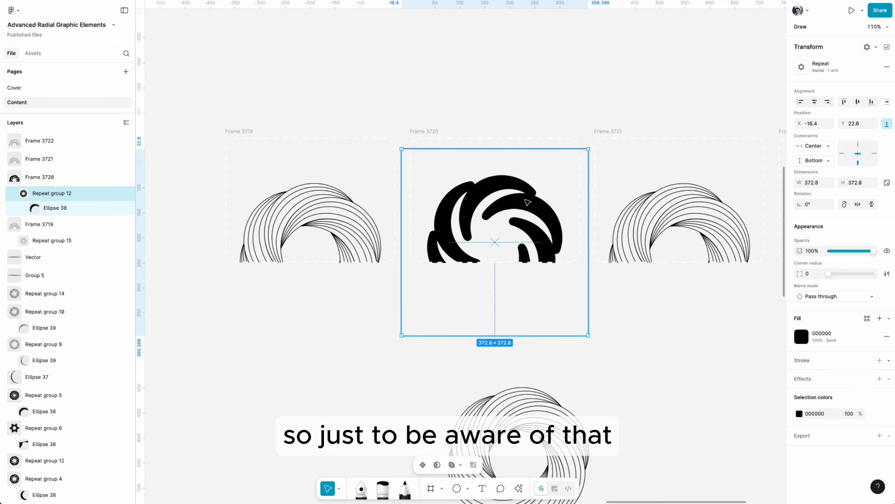
- Nudge the crescent ring in Frame 3720 down to Y 27.6
key("Down")
key("Down")
key("Down")
key("Down")
key("Down")
key("Down")
key("Down")
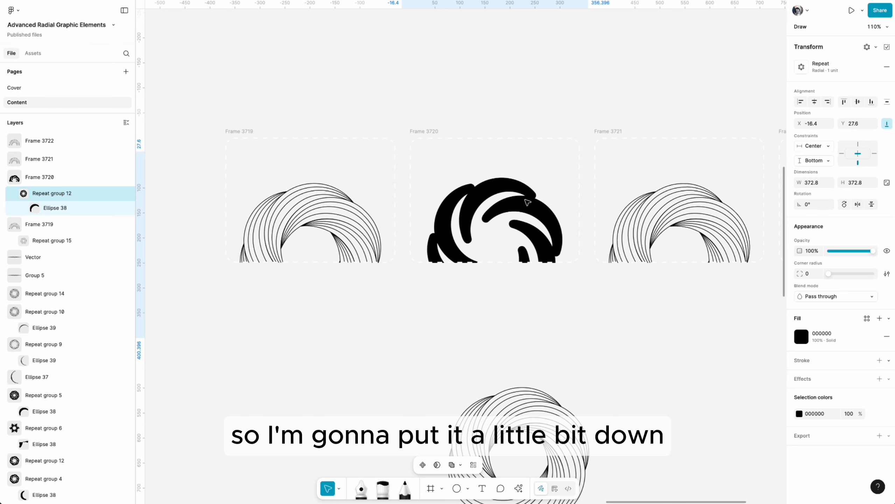
- Place a horizontal guide at the top of the line rings and lower the crescent ring in Frame 3720 toward it
left_click_drag(458, 11, 405, 183)
double_click(507, 211)
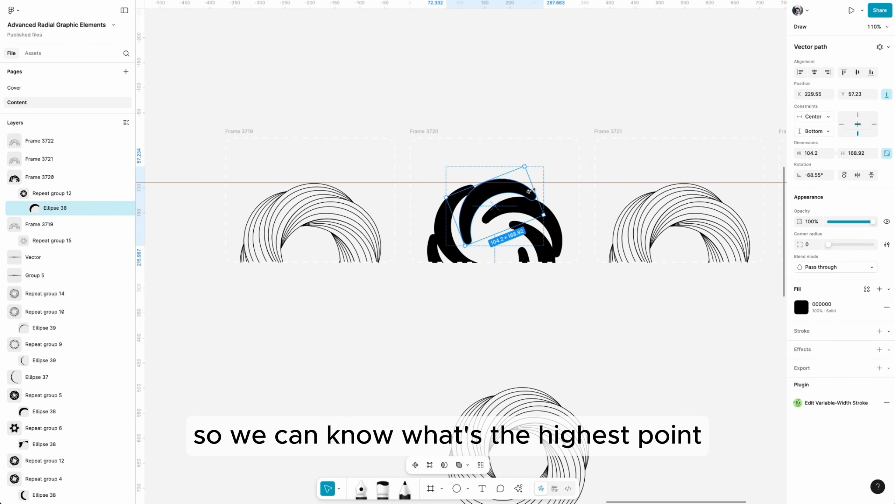
left_click(507, 211)
left_click(529, 219)
key("Down")
key("Down")
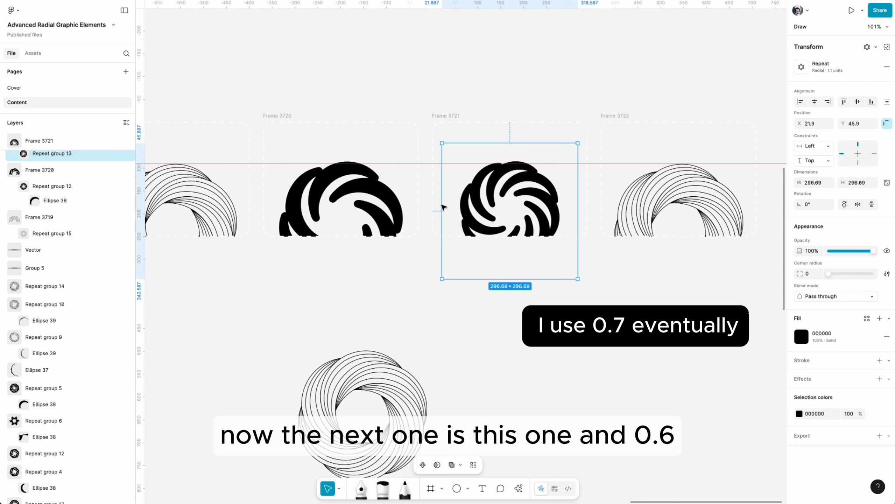
- Lower the crescent ring in Frame 3721 to Y 43.17 so its top meets the guide
key("Down")
key("Down")
key("Down")
key("Down")
key("Down")
key("Down")
key("Down")
key("Down")
key("Down")
key("Down")
key("Down")
key("Down")
key("Down")
key("Down")
key("Down")
key("Down")
key("Down")
key("Down")
key("Down")
key("Down")
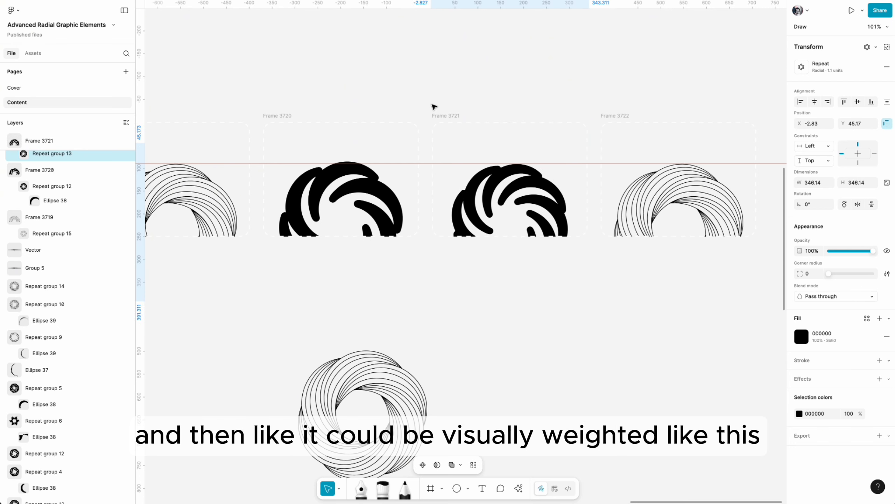
- Set the constraints of the crescent ring in Frame 3721 to center and bottom
scroll(247, 152, "left", 4)
scroll(388, 176, "right", 9)
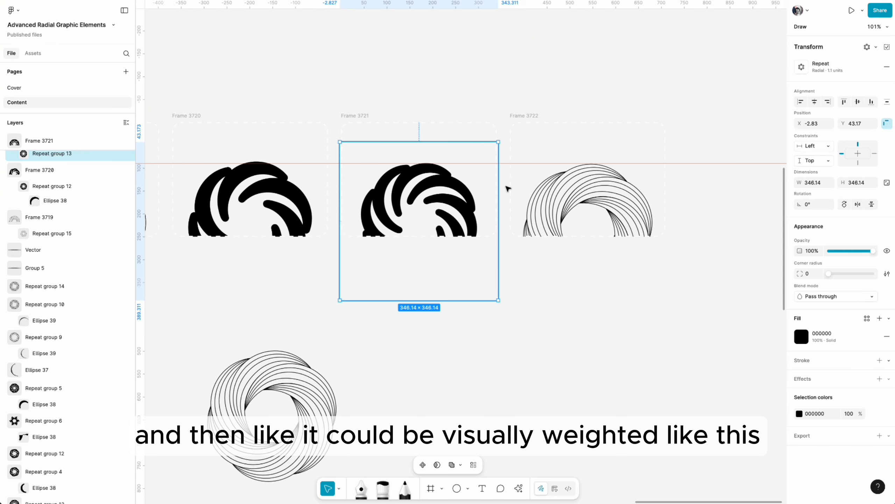
left_click(859, 164)
left_click(859, 156)
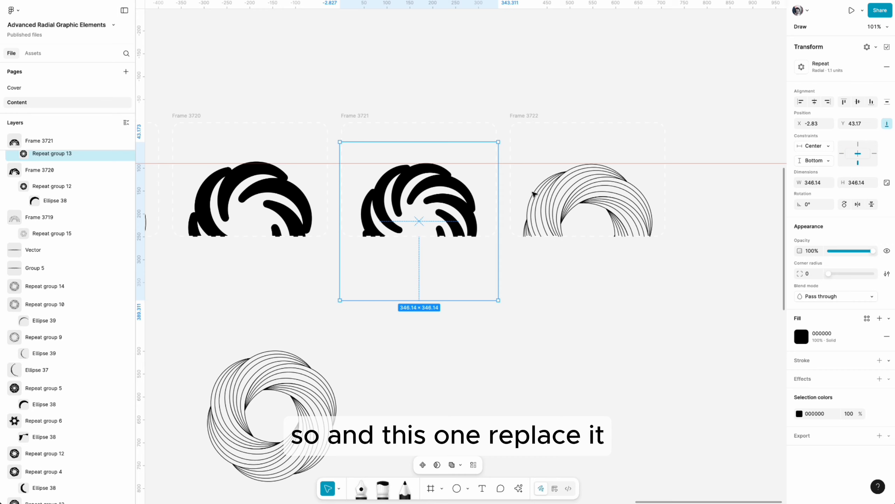
- Replace the line ring in Frame 3722 with the copied dotted ring, and remove the horizontal guide
left_click(546, 195)
scroll(330, 306, "down", 5)
scroll(341, 312, "down", 4)
scroll(519, 135, "up", 6)
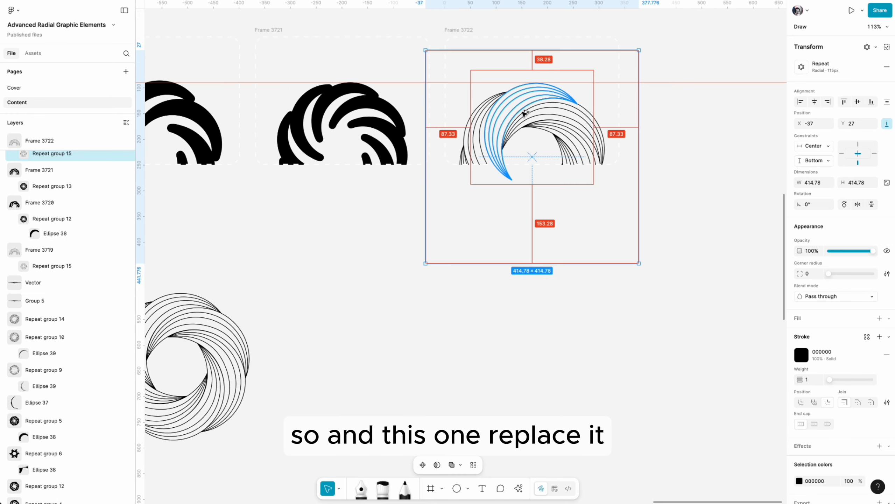
key("super+shift+r")
scroll(539, 221, "down", 5)
left_click(613, 204)
scroll(613, 204, "left", 3)
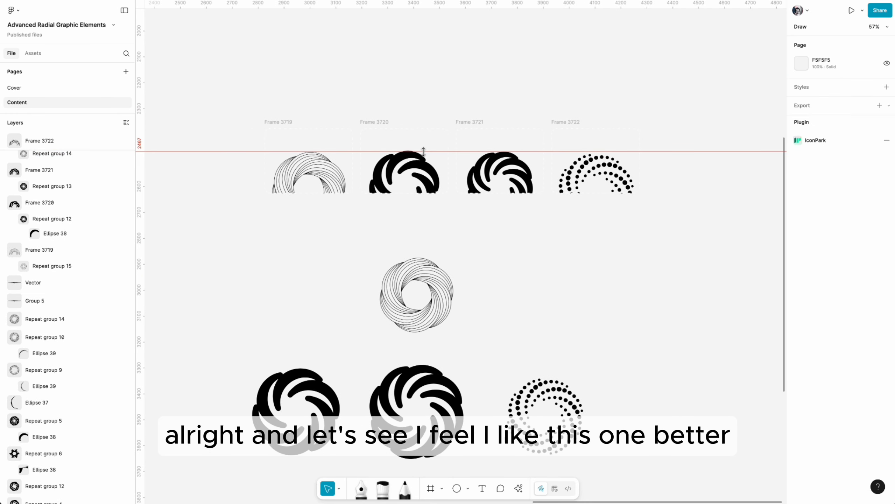
left_click_drag(423, 152, 459, 6)
- Move Frame 3720 out of the row to the lower left and shift Frame 3719 right beside Frame 3721
left_click(368, 129)
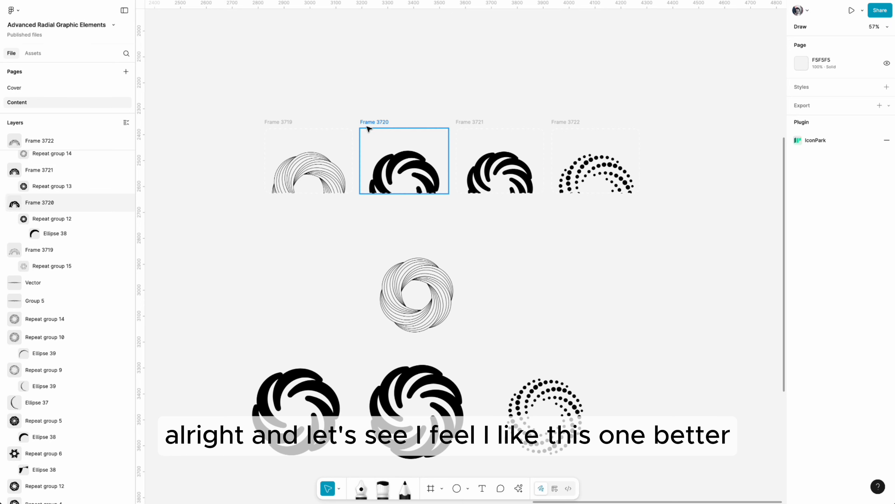
left_click_drag(373, 127, 143, 276)
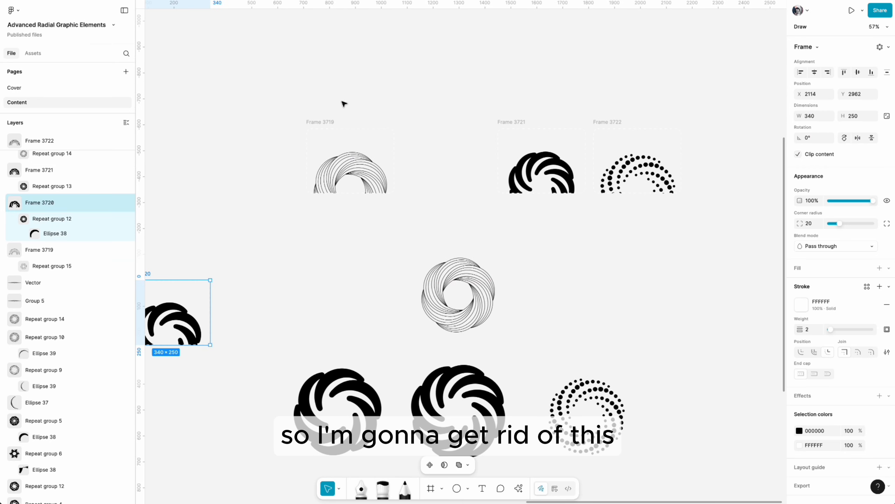
left_click_drag(325, 122, 411, 124)
scroll(563, 110, "up", 5)
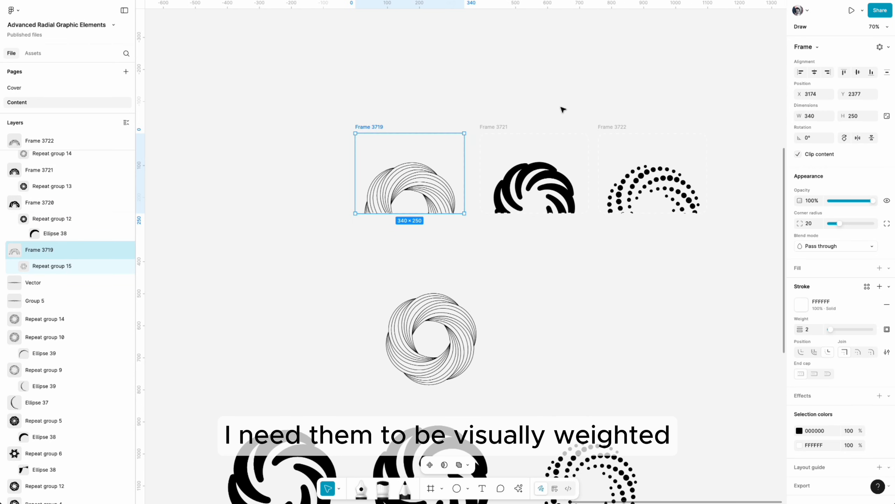
scroll(475, 117, "left", 3)
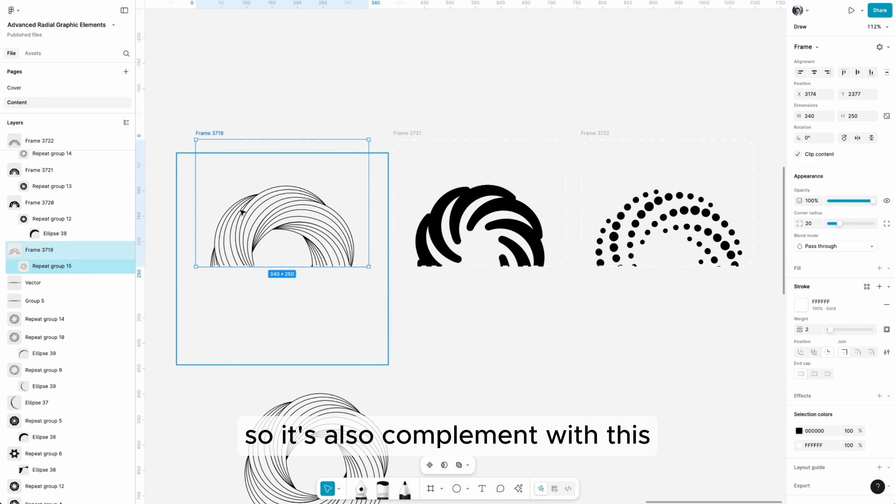
- Set the radial repeat count of the dotted ring in Frame 3722 to 10 and try a gap of 0.8 units
scroll(399, 226, "right", 3)
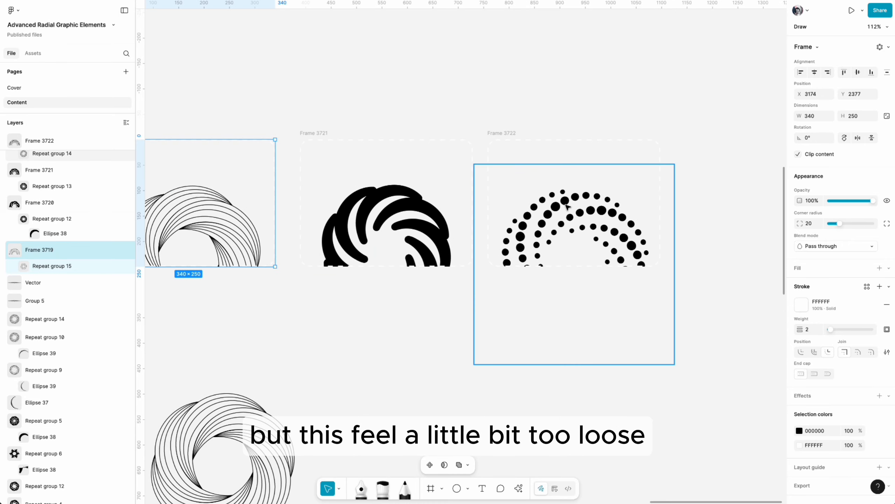
double_click(552, 209)
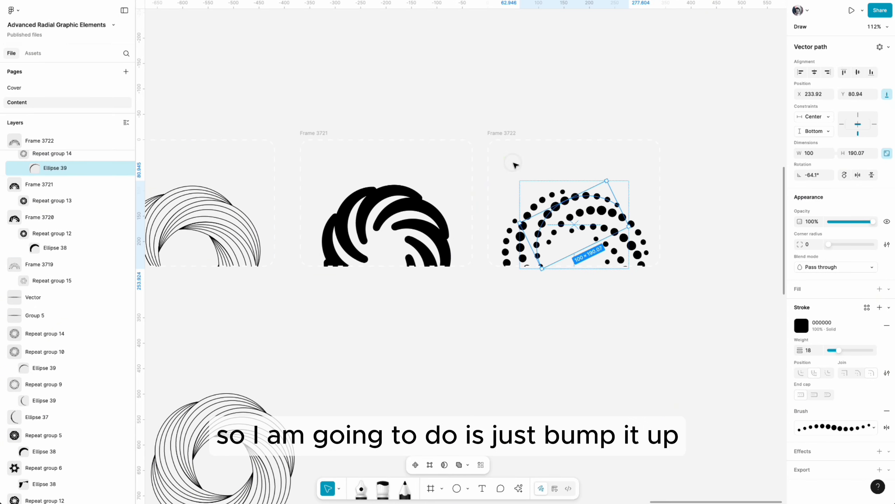
key("Escape")
left_click(801, 67)
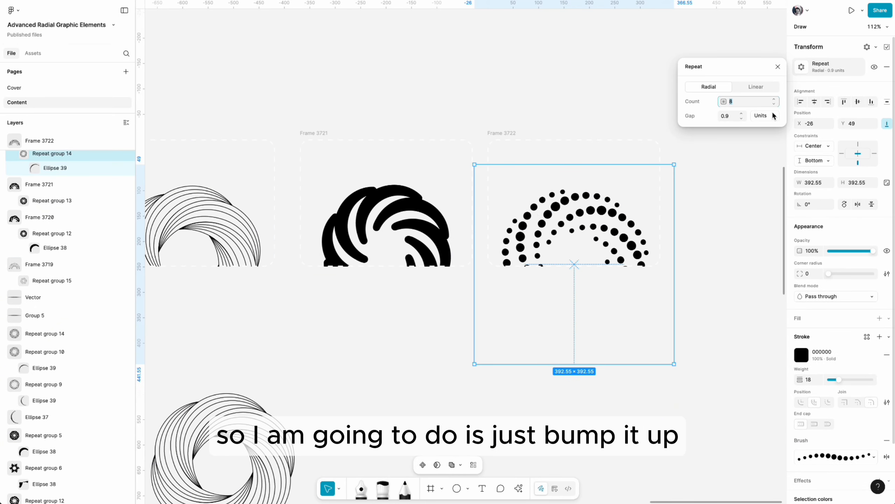
left_click(774, 100)
left_click(774, 99)
left_click(741, 118)
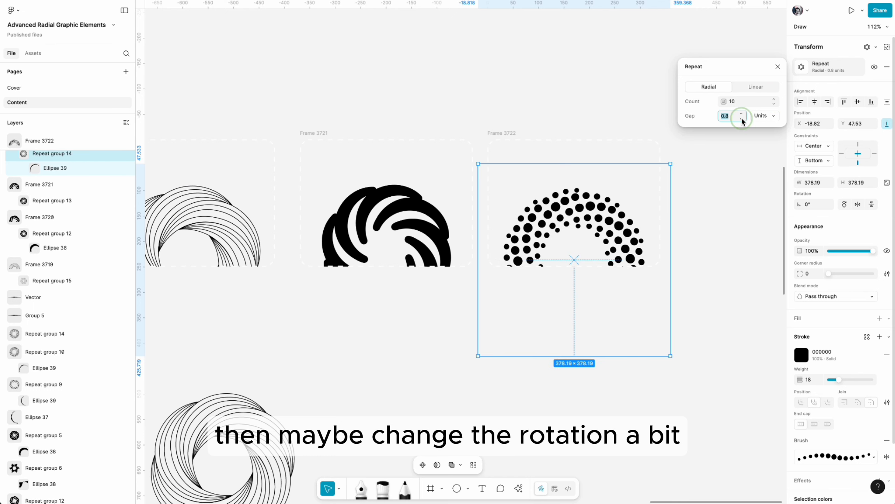
- Scale the dotted ring in Frame 3722 by a factor of 0.95
double_click(604, 199)
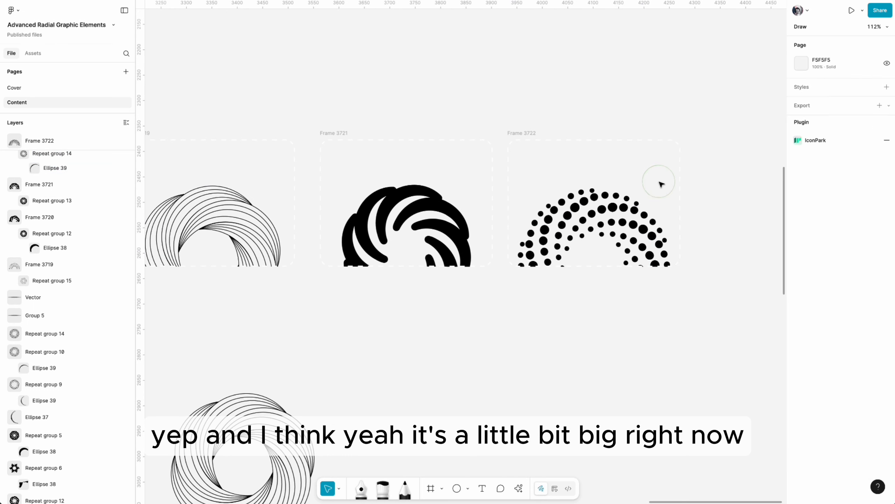
left_click(632, 214)
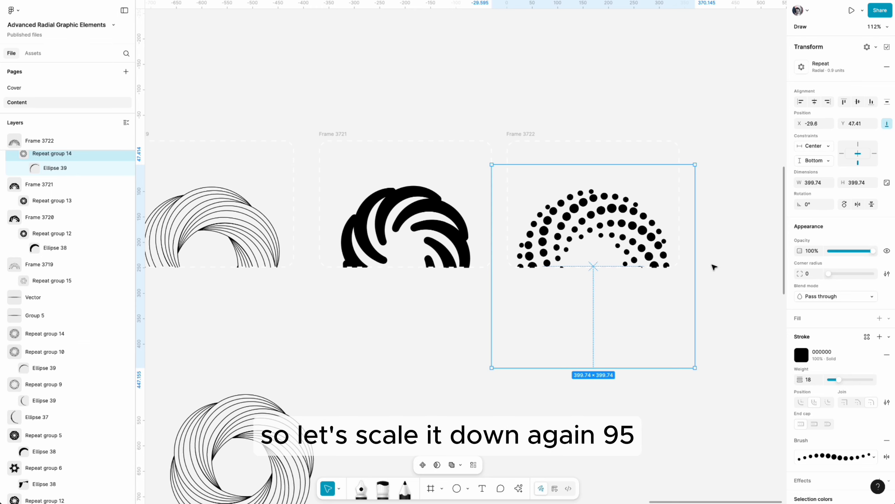
key("k")
left_click(814, 207)
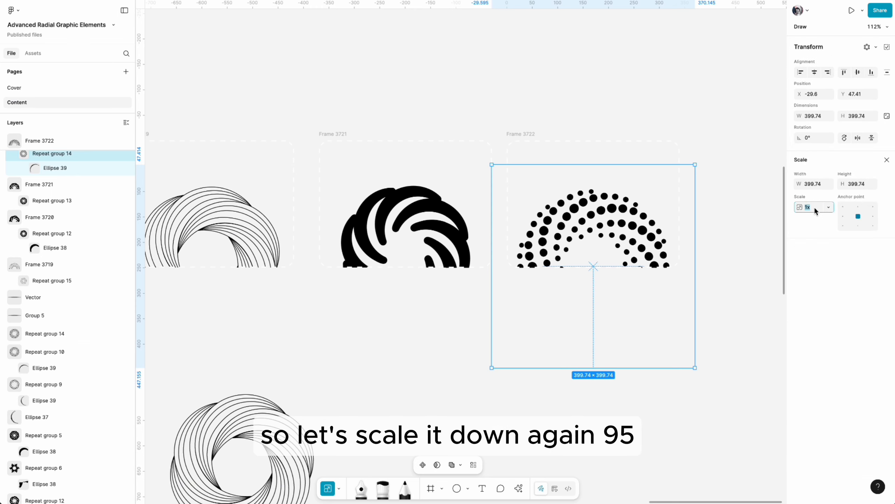
type("0.95")
key("Return")
left_click(584, 103)
- Set the stroke weight of the source ellipse in Frame 3719's line ring to 2
scroll(584, 103, "down", 3)
scroll(494, 177, "up", 2)
left_click(409, 246)
scroll(406, 246, "up", 4)
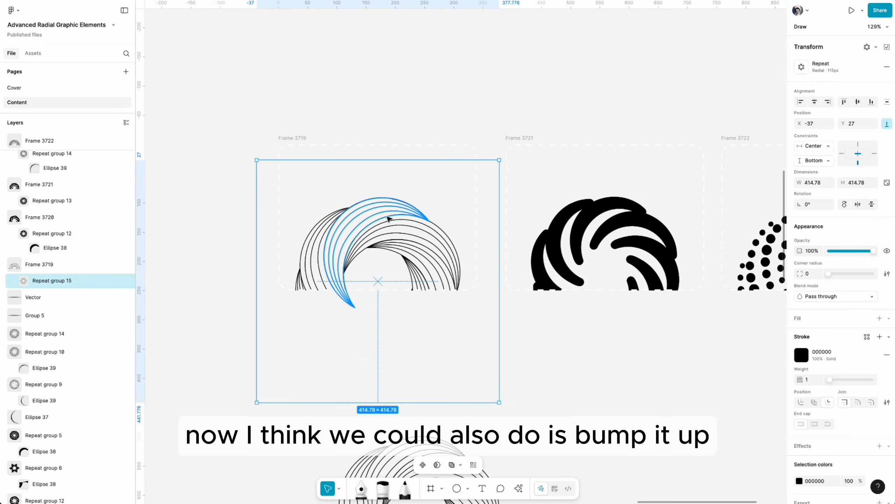
double_click(388, 218)
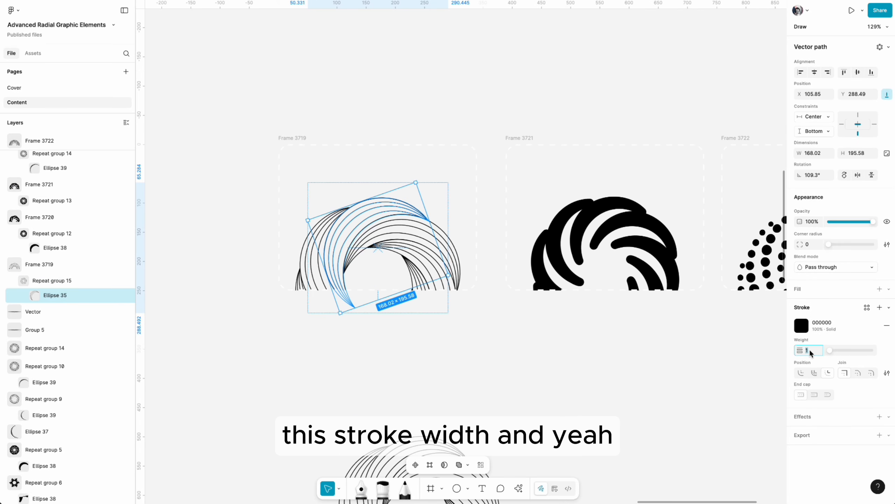
left_click(808, 351)
type("2")
key("Return")
scroll(324, 221, "up", 6)
left_click(523, 366)
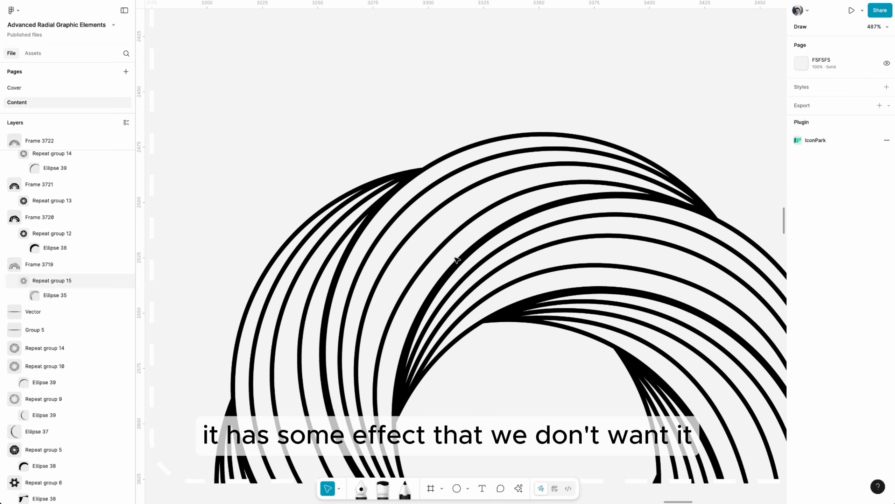
- Reduce the radial repeat gap of the line ring in Frame 3719 to 111 px
double_click(430, 304)
scroll(395, 275, "up", 1)
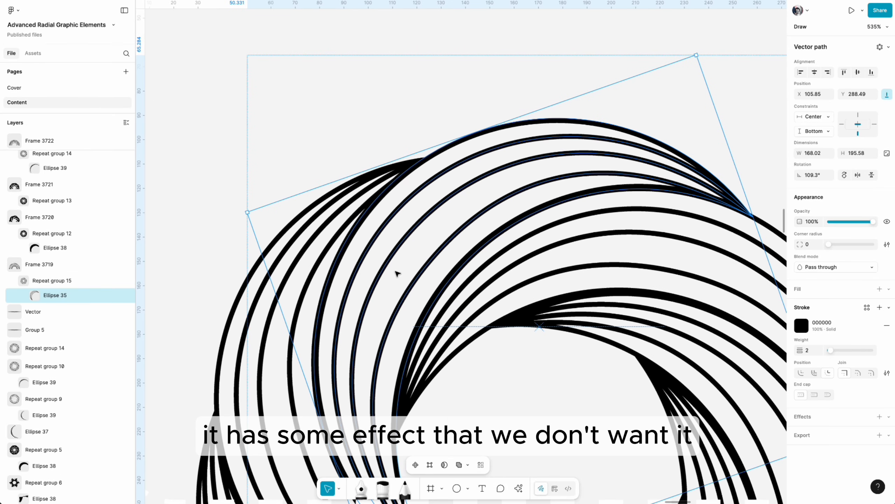
key("Escape")
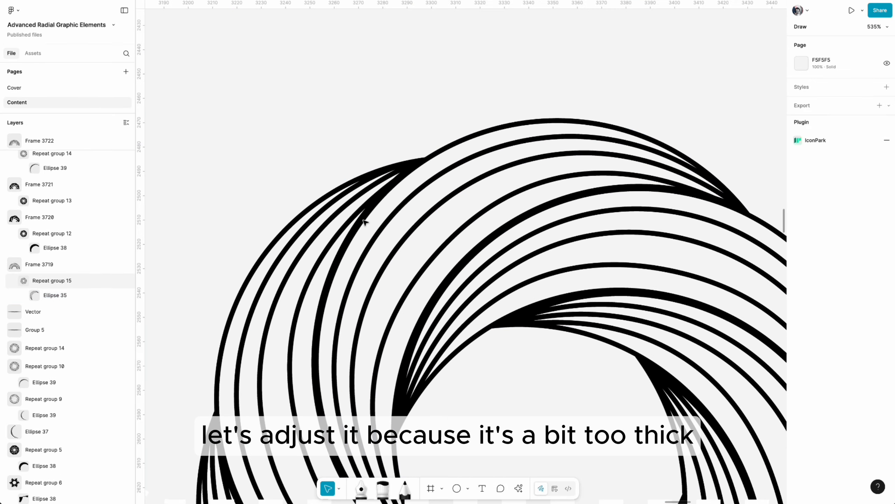
double_click(417, 196)
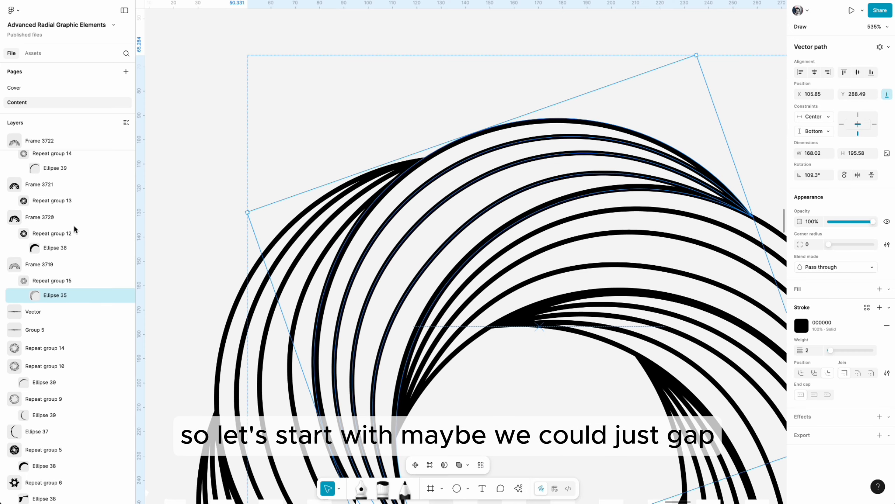
left_click(57, 281)
left_click(801, 67)
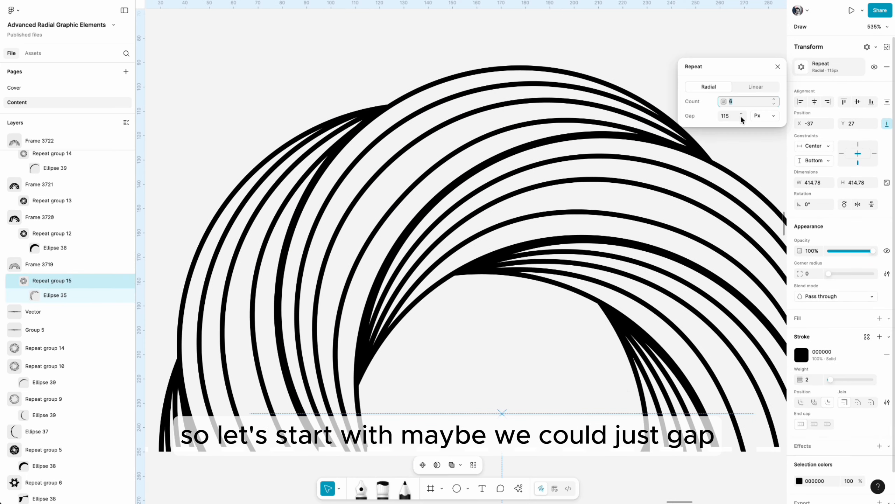
left_click(741, 118)
left_click(742, 118)
left_click(741, 118)
left_click(741, 118)
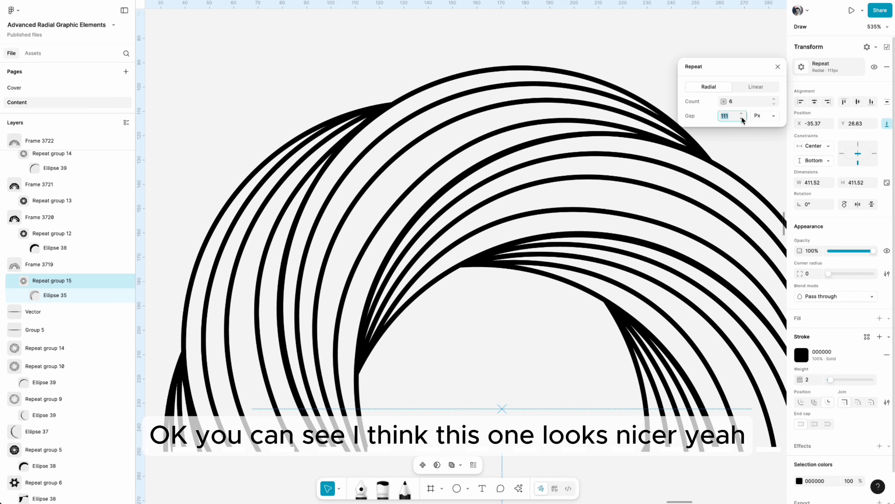
left_click(742, 120)
left_click(743, 113)
left_click(447, 58)
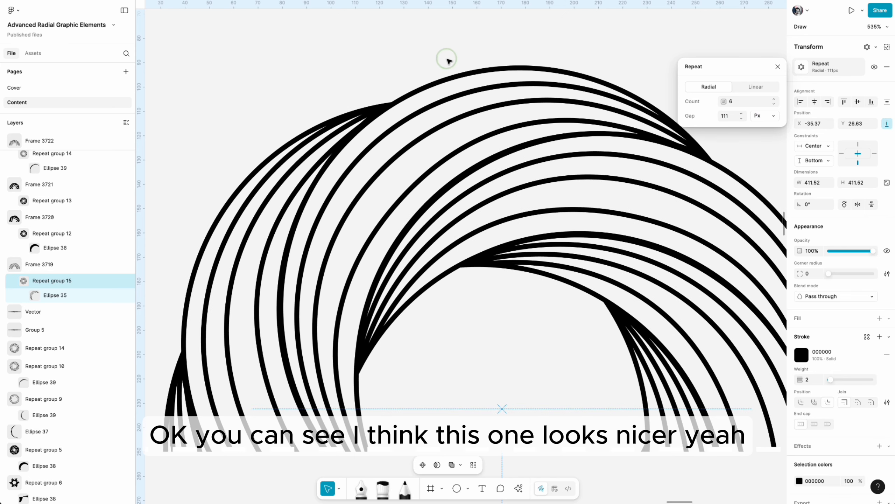
- Give the line ring's source ellipse in Frame 3719 a linear gradient stroke with the 100% stop set to 000000
scroll(409, 81, "down", 5)
scroll(546, 294, "down", 6)
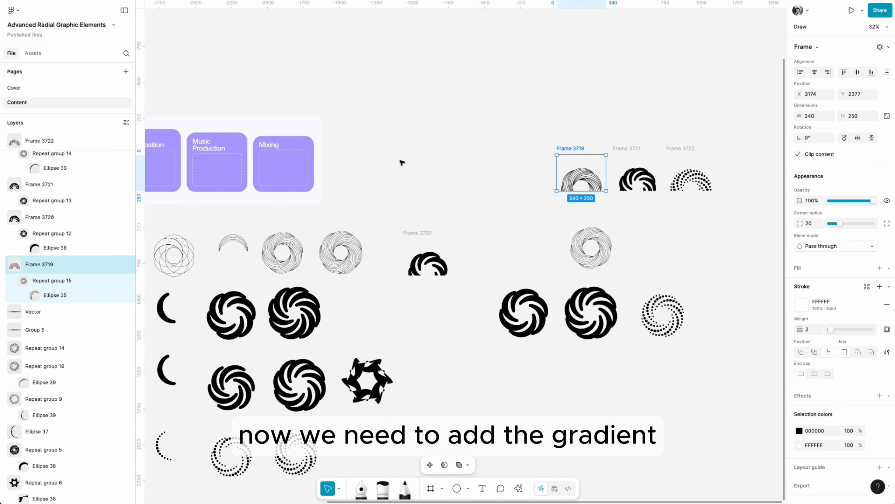
scroll(402, 162, "right", 3)
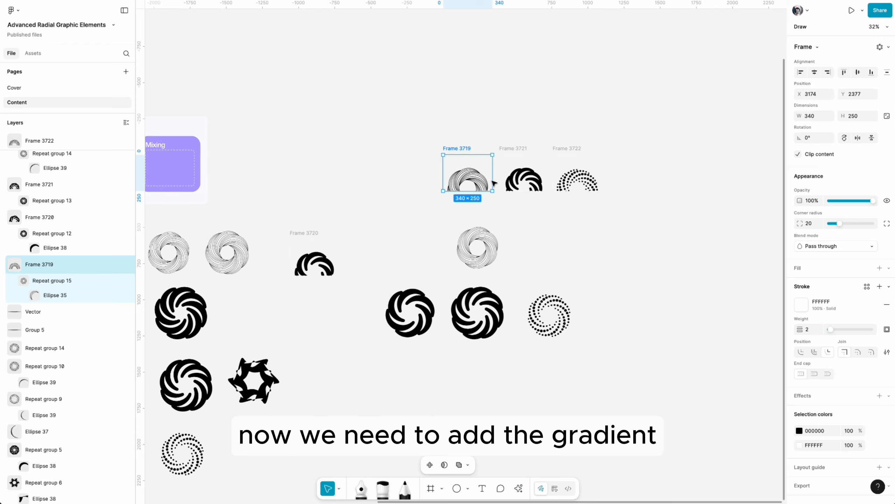
scroll(426, 170, "up", 5)
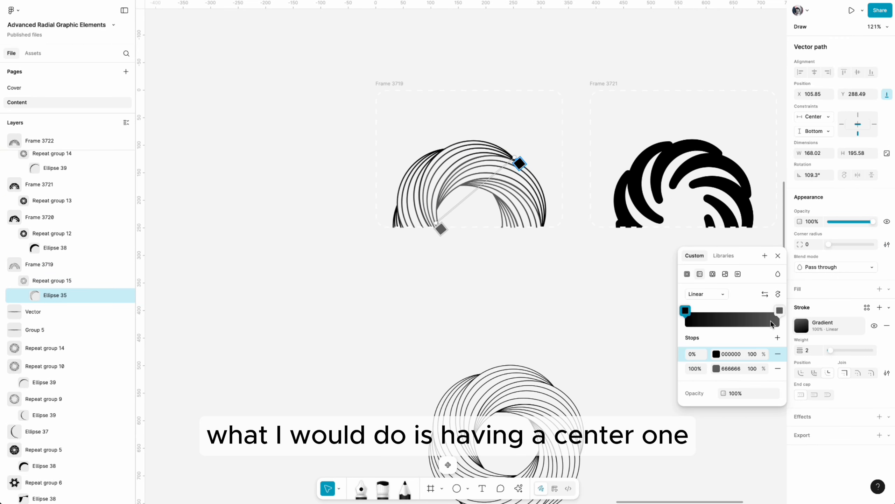
left_click(740, 368)
type("000000")
key("Return")
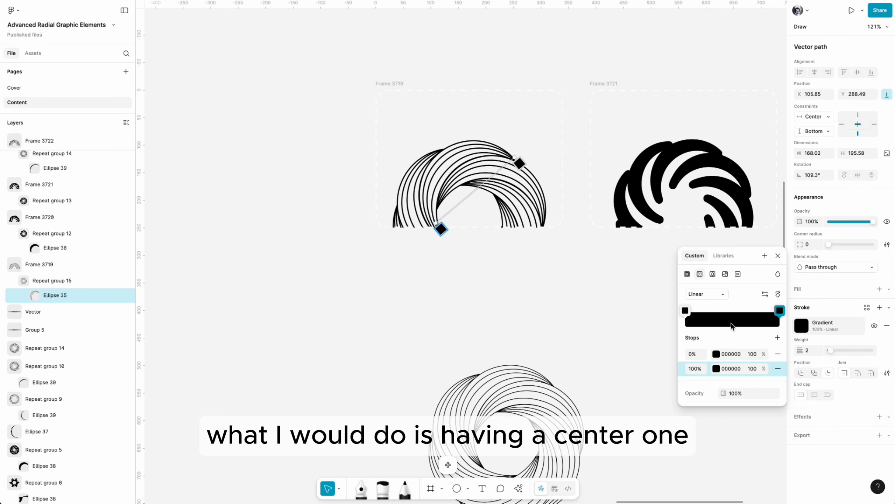
- Add a middle stop at 51% to the line ring's stroke gradient and set its opacity to 0%
left_click(734, 319)
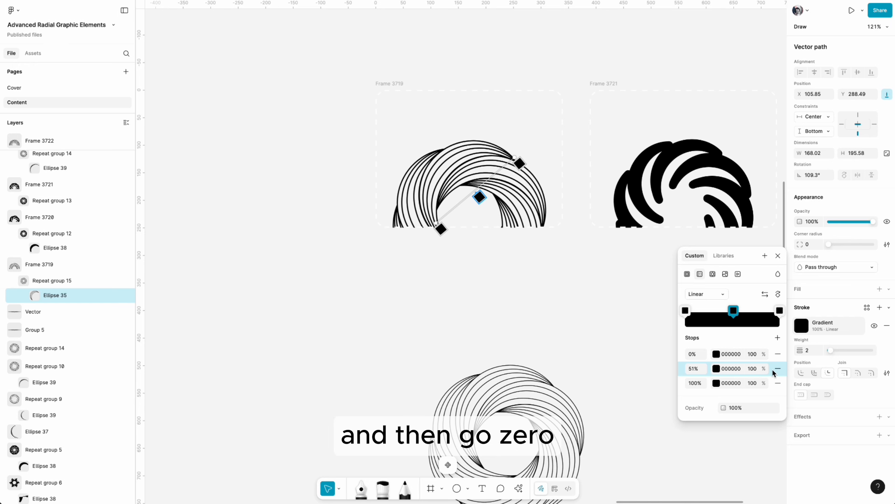
type("0")
key("Return")
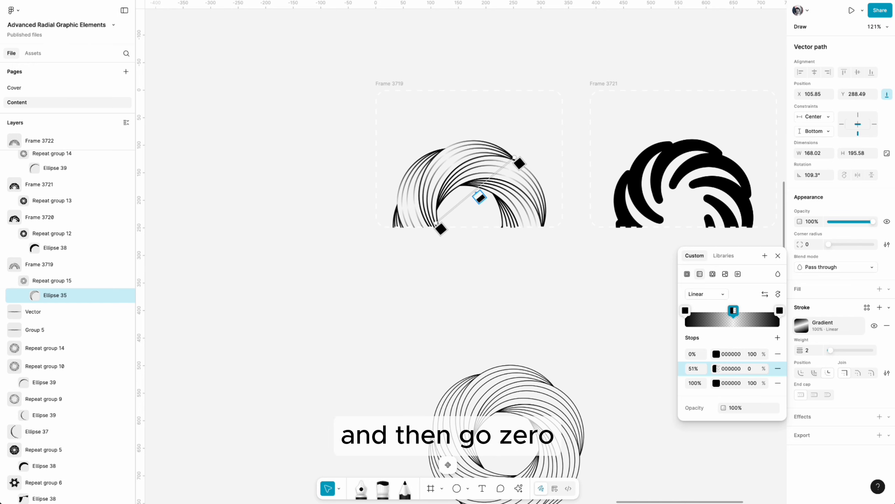
left_click(527, 253)
scroll(528, 254, "right", 3)
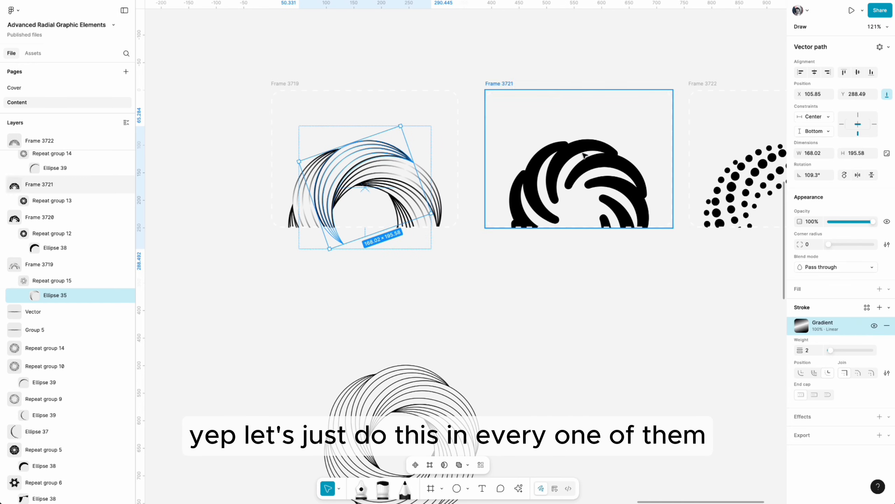
- Give the crescent ring in Frame 3721 and the dotted ring in Frame 3722 a linear black gradient that fades in the middle
left_click(619, 185, "super")
scroll(620, 186, "right", 2)
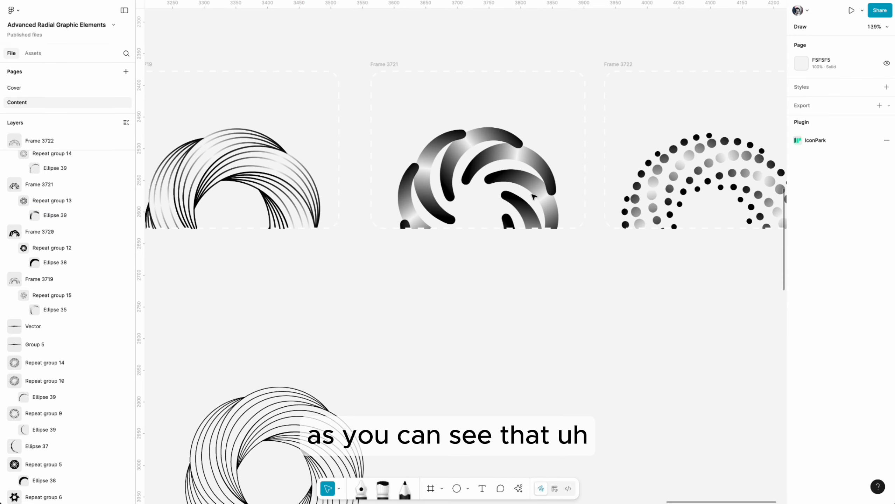
left_click(511, 142, "super")
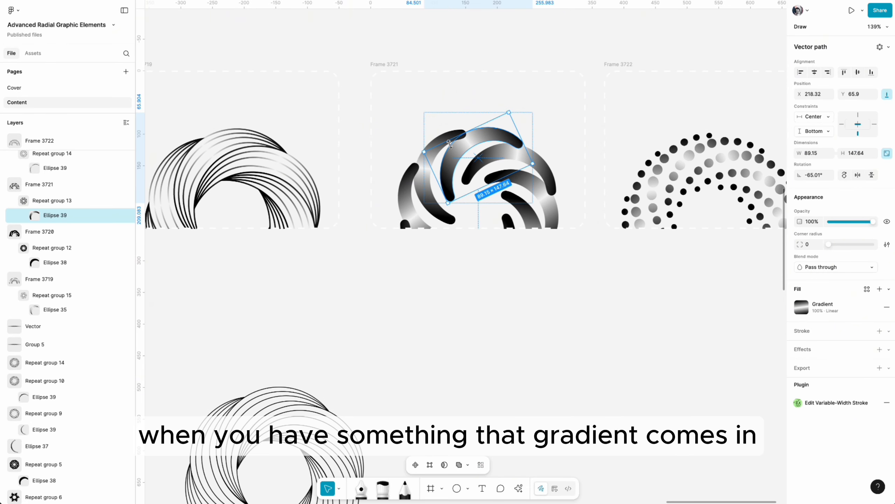
- Examine how the gradient reads across the overlapping crescents in Frame 3721
scroll(452, 143, "up", 5)
scroll(477, 121, "up", 3)
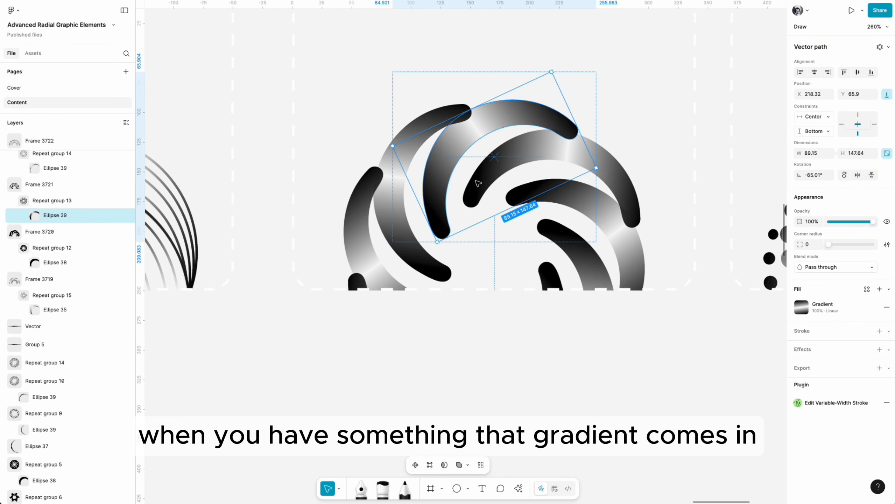
left_click(642, 200)
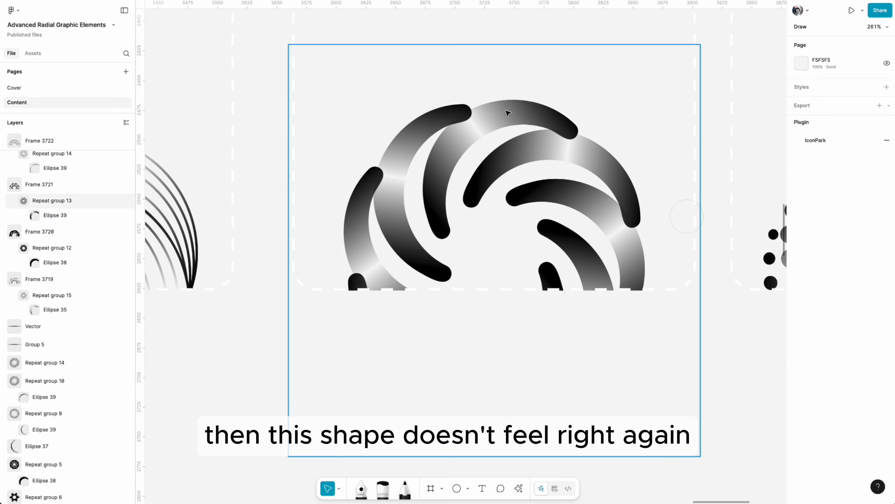
left_click(536, 113)
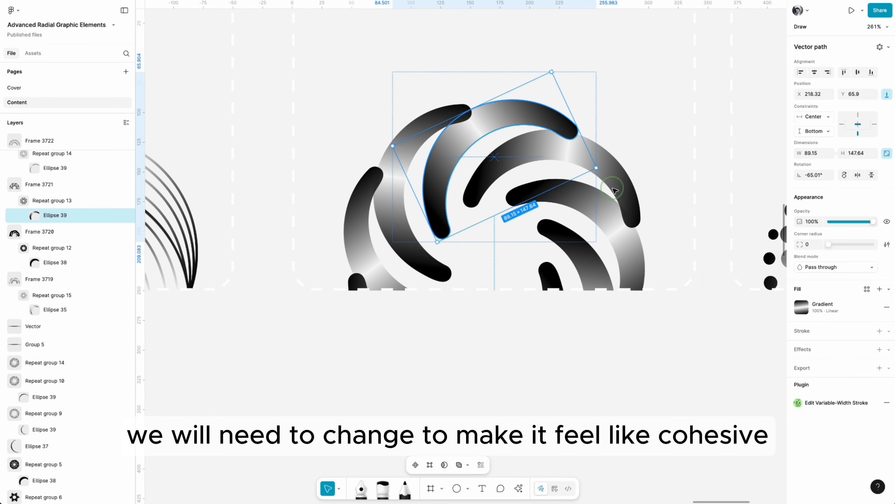
left_click(656, 270)
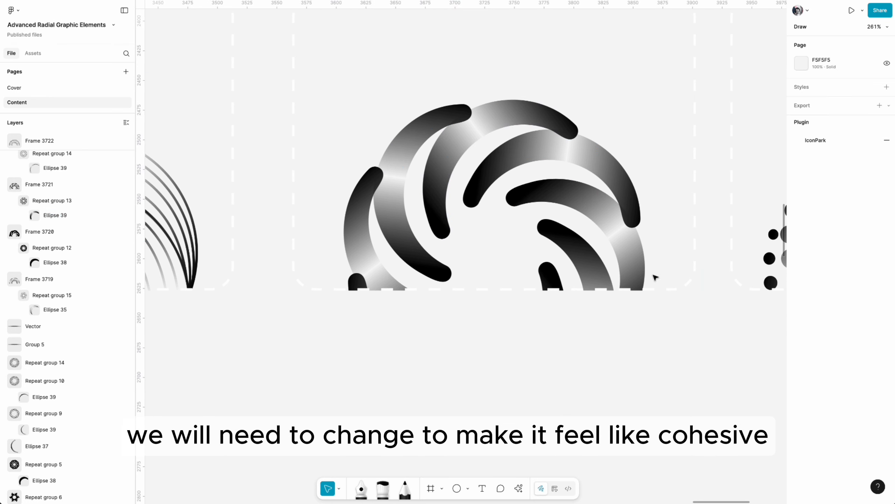
left_click(600, 219)
- Set the repeat count of the crescent ring in Frame 3721 to 10 and rotate its source crescent to about -50°
left_click(52, 201)
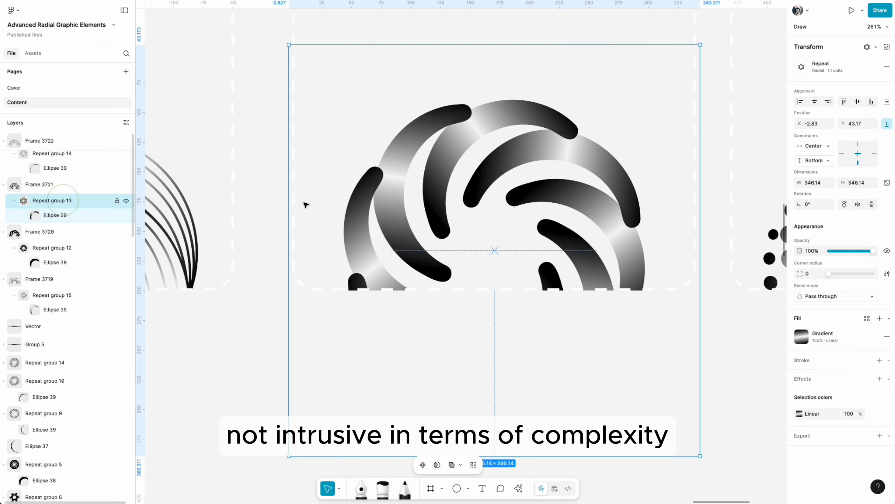
left_click(802, 67)
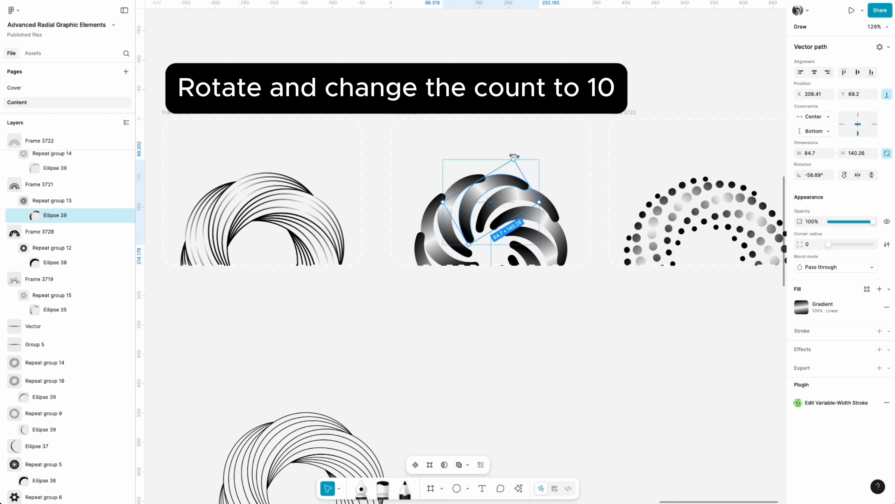
left_click_drag(515, 154, 507, 155)
left_click(612, 271)
left_click(548, 229)
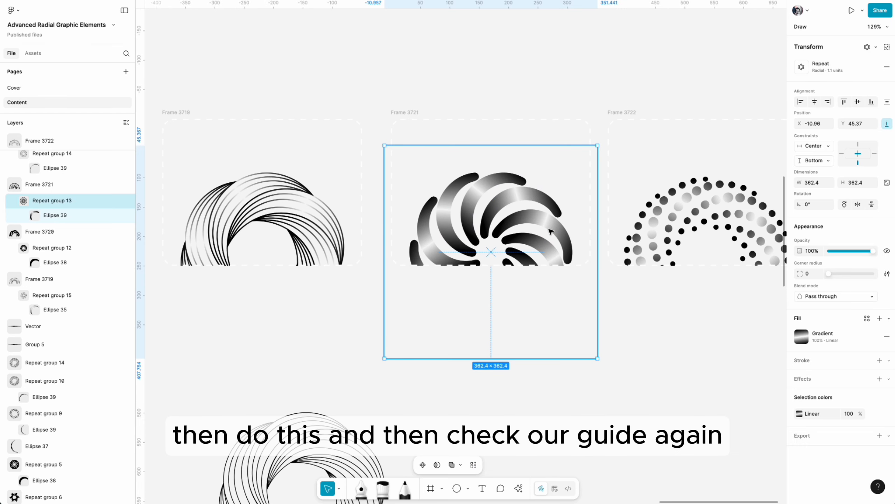
- Place a horizontal guide along the tops of the three rings and compare their heights
left_click(514, 11)
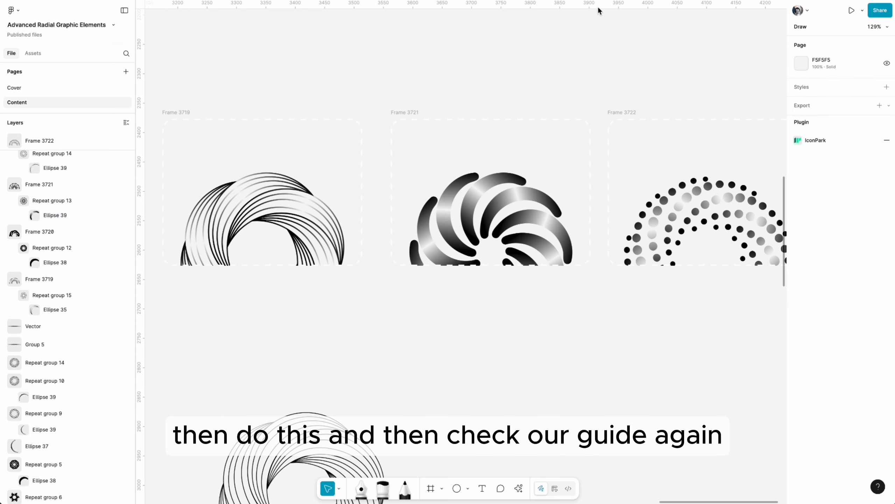
left_click_drag(598, 11, 597, 172)
scroll(585, 111, "down", 5)
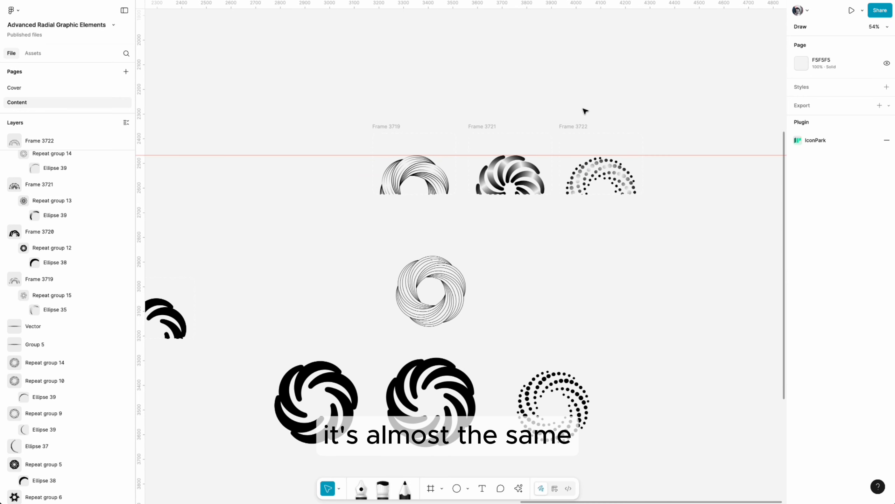
scroll(475, 81, "down", 5)
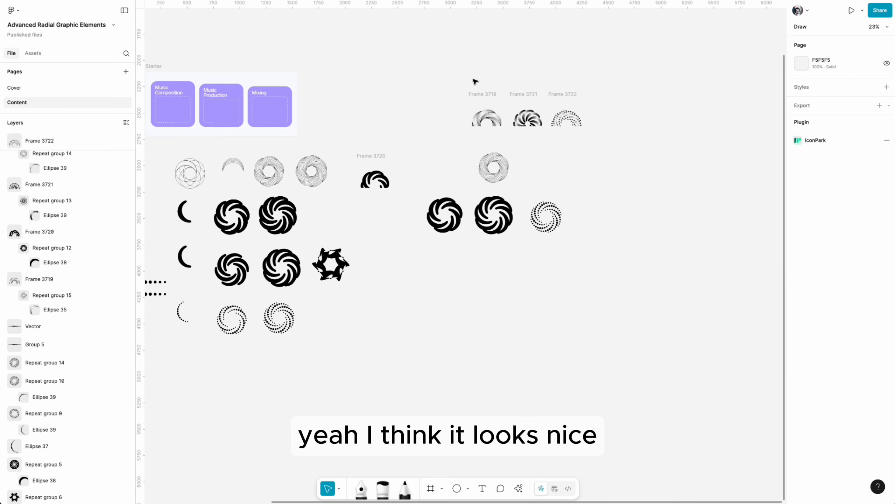
- Put the line, crescent and dotted ring frames into the three Starter cards in place of the placeholders and remove their dashed strokes
scroll(473, 82, "up", 4)
left_click(669, 106)
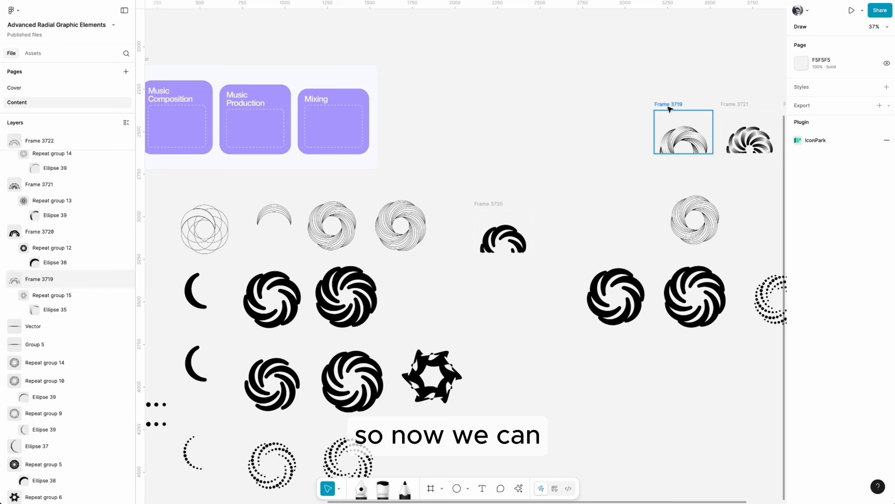
mouse_move(671, 110)
left_mouse_down()
mouse_move(220, 116)
mouse_move(278, 120)
left_mouse_up()
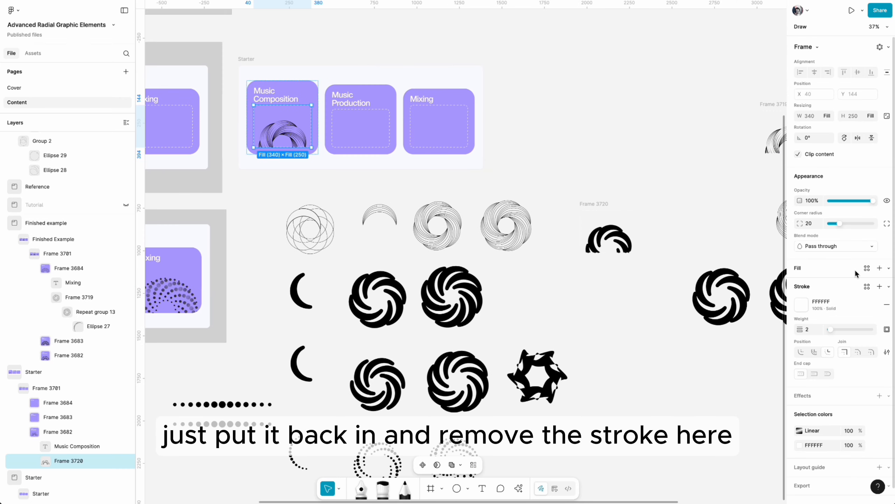
left_click(884, 305)
scroll(557, 201, "right", 5)
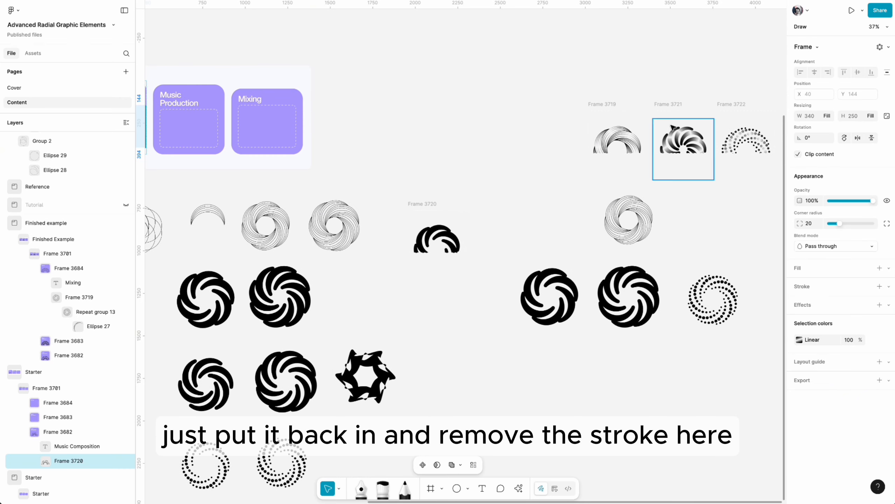
left_click(669, 103)
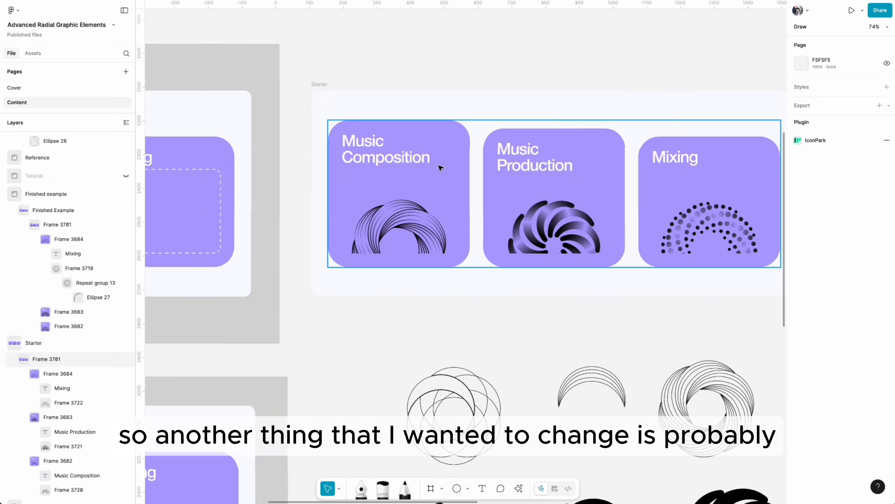
scroll(441, 167, "right", 3)
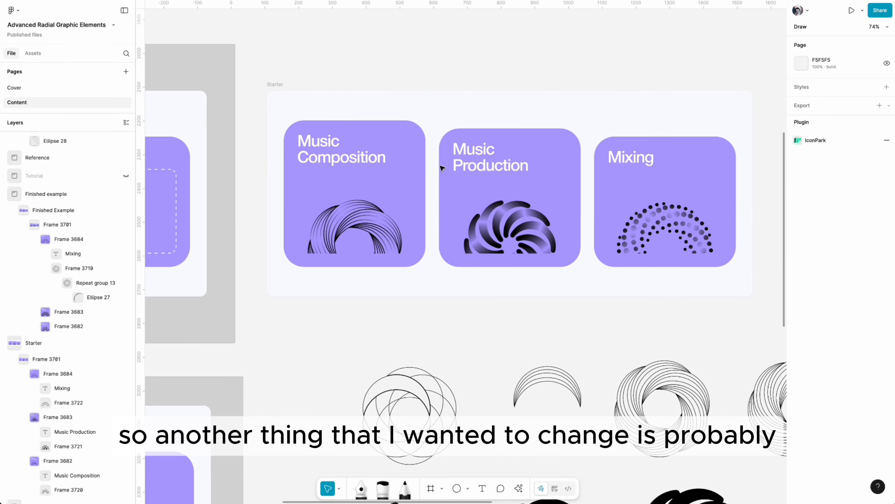
- Set the opacity of the 51% stop in the Music Composition line ring's stroke gradient to 10%
left_click(348, 219)
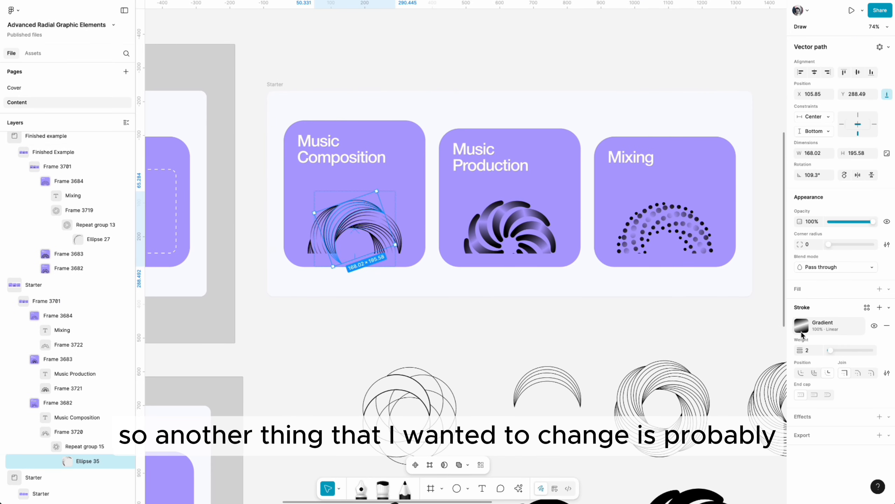
left_click(800, 326)
left_click(751, 440)
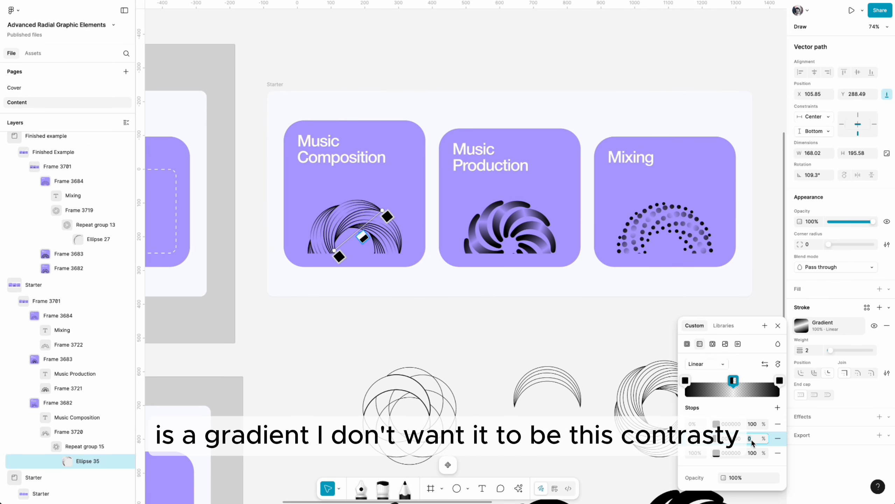
type("10")
key("Return")
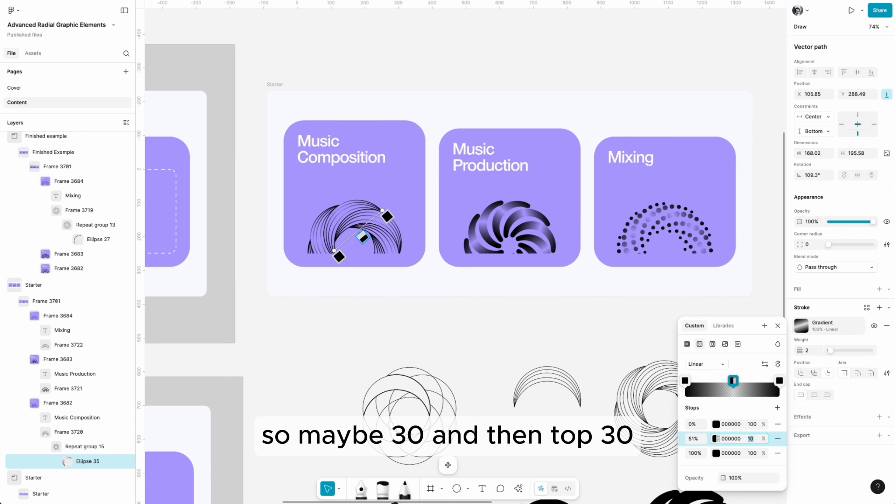
- Set the opacity of the middle stop in the Mixing card's dotted ring stroke gradient to 30%
left_click(643, 230)
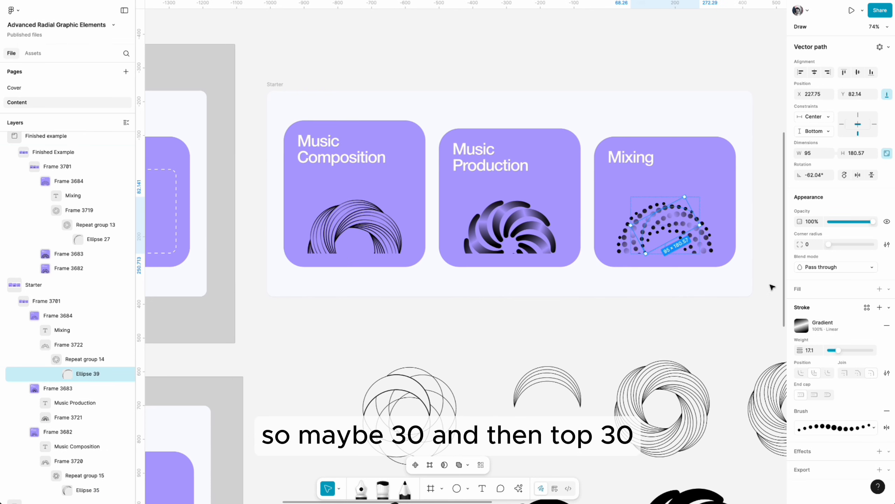
left_click(802, 325)
left_click(751, 440)
type("30")
left_click(586, 282)
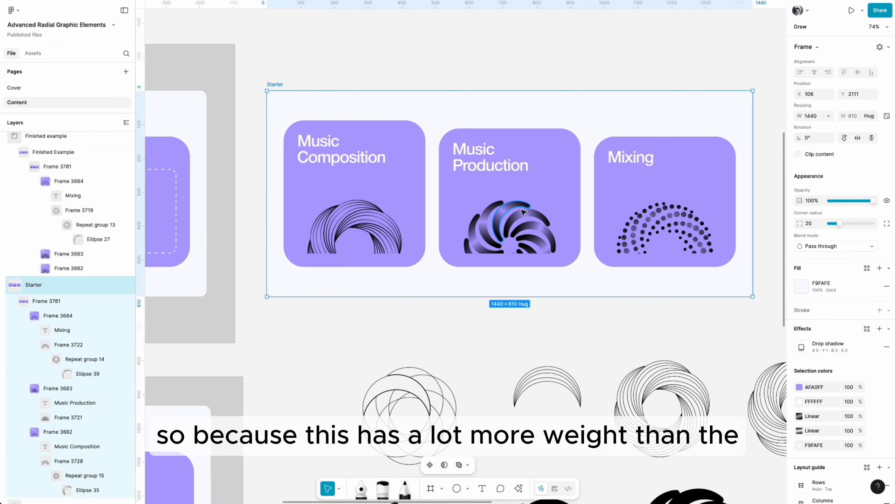
- Set the opacity of the 49% stop in the Music Production crescent ring's gradient to 30%
left_click(497, 210, "super")
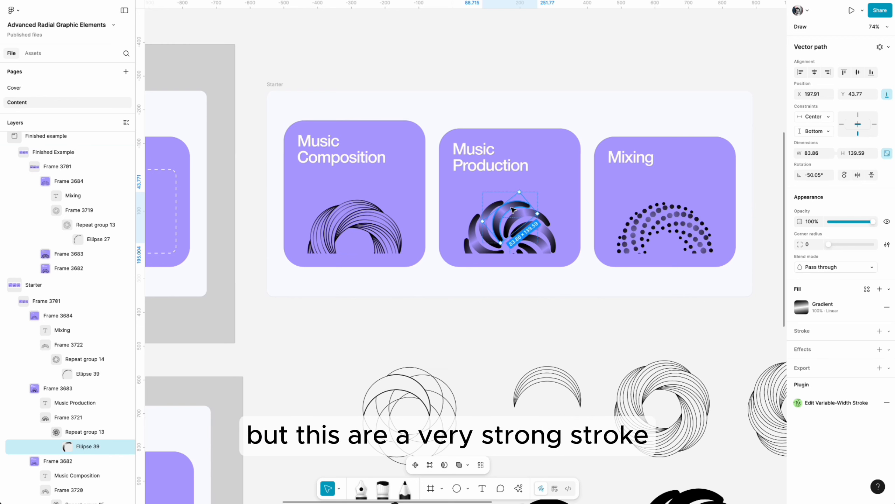
left_click(560, 238)
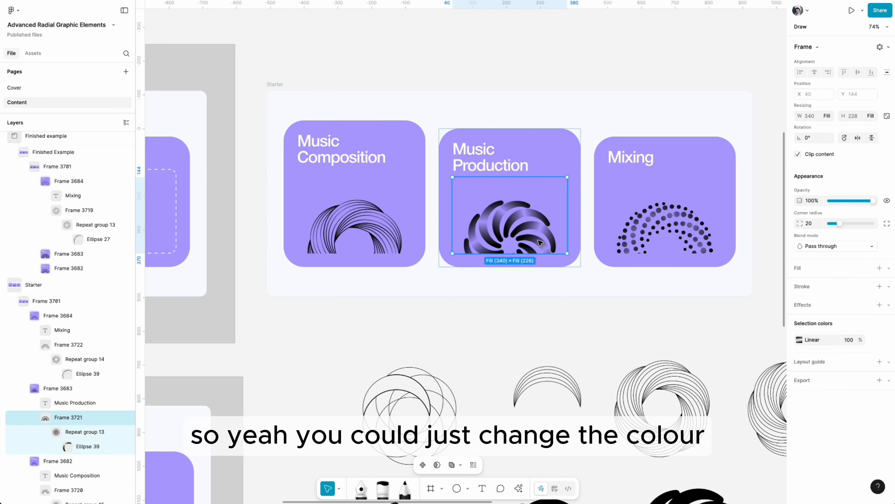
left_click(799, 340)
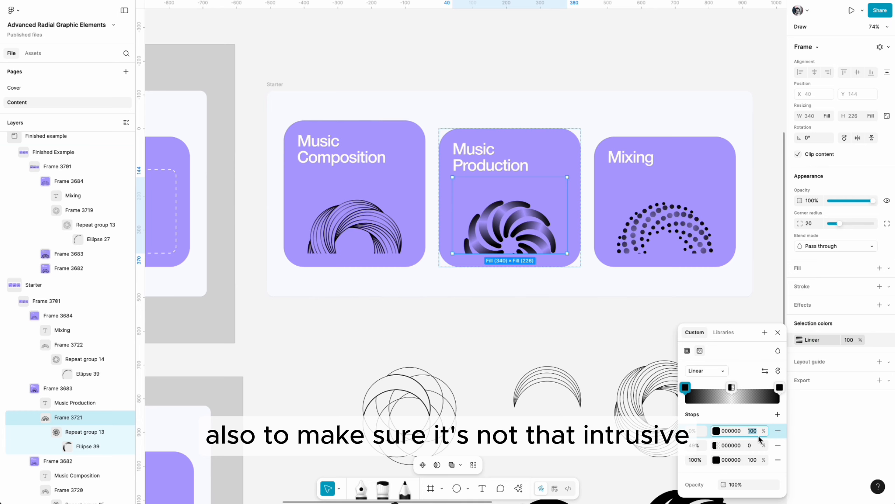
left_click(753, 445)
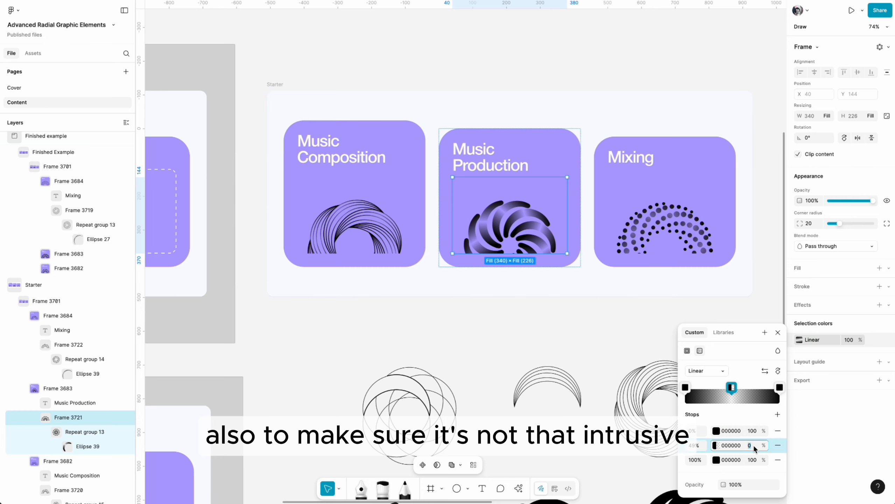
type("30")
key("Return")
- Lower both end stops of the Music Production crescent ring's gradient to 70% opacity
left_click(752, 460)
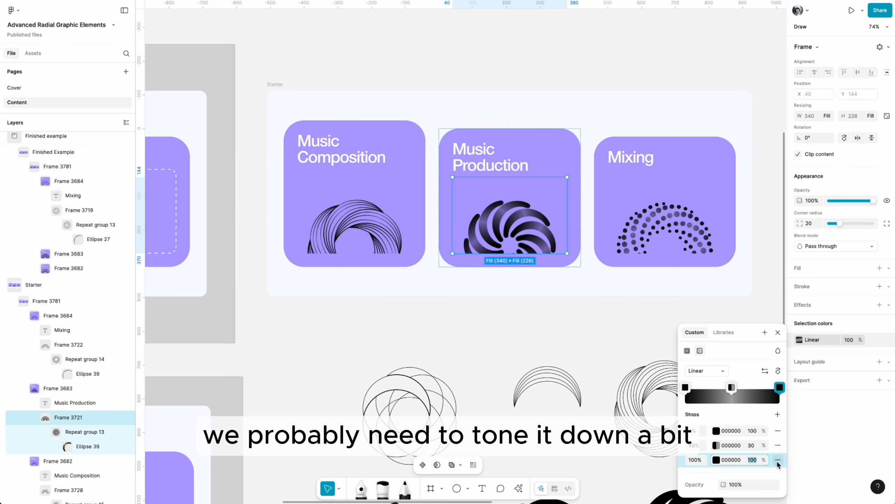
type("90")
key("shift+Down")
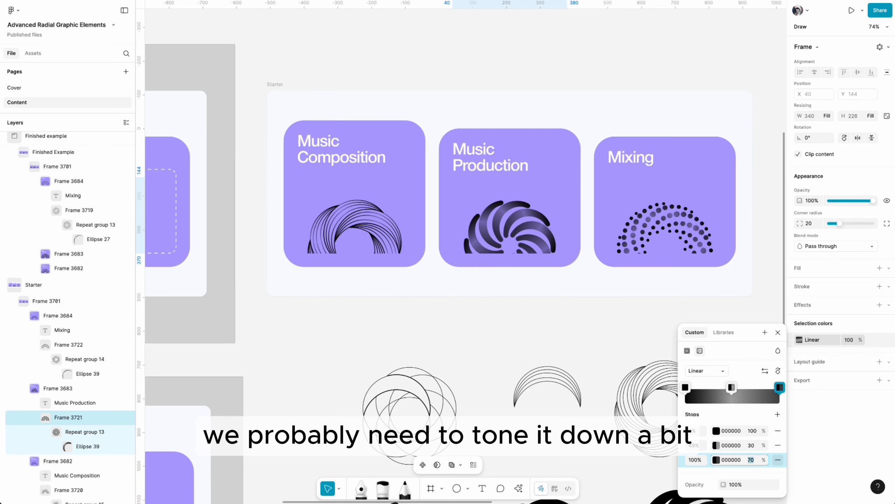
left_click(756, 430)
key("shift+Down")
key("shift+Down")
key("shift+Down")
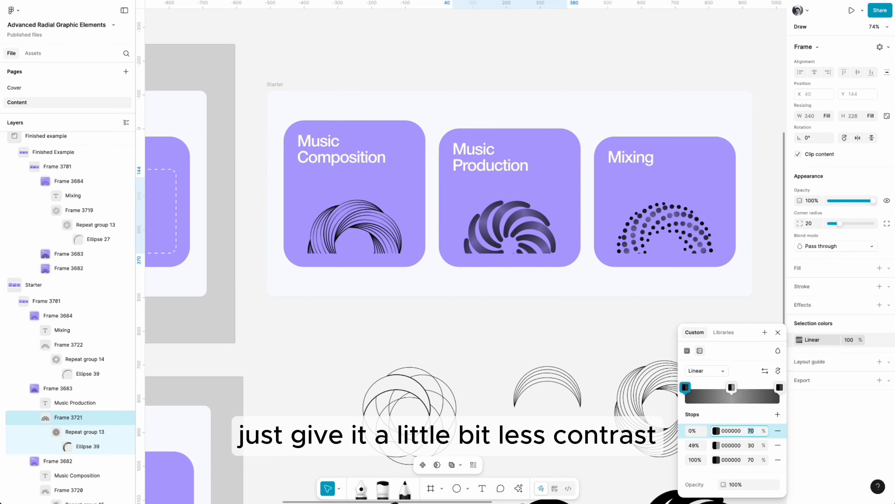
left_click(617, 61)
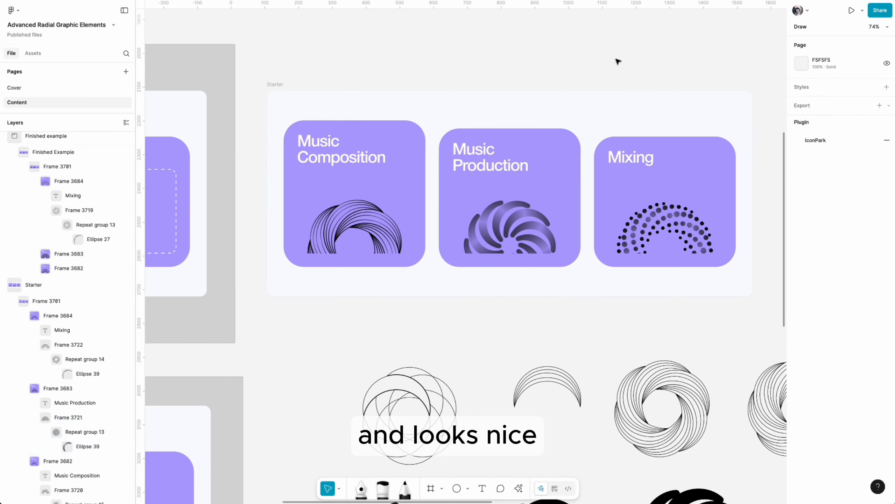
- Lower the opacity of both end stops in the Music Composition line ring's gradient
scroll(618, 62, "down", 3)
scroll(397, 72, "up", 5)
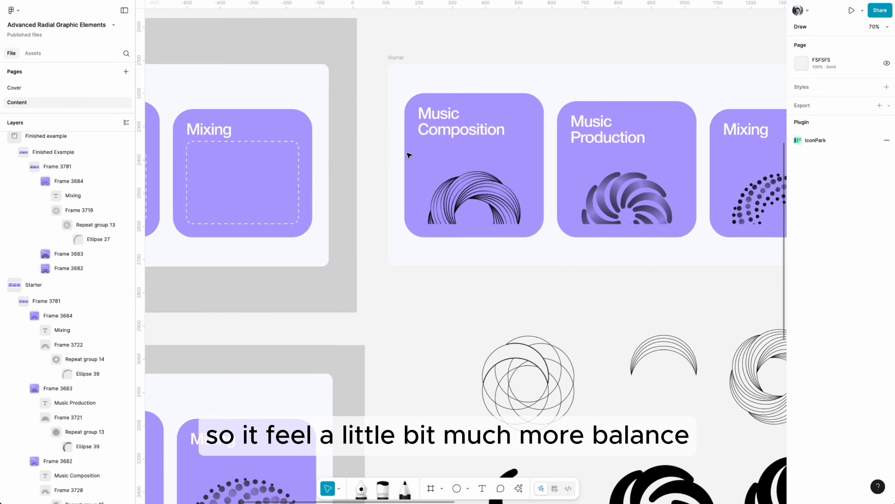
double_click(486, 185)
double_click(486, 185)
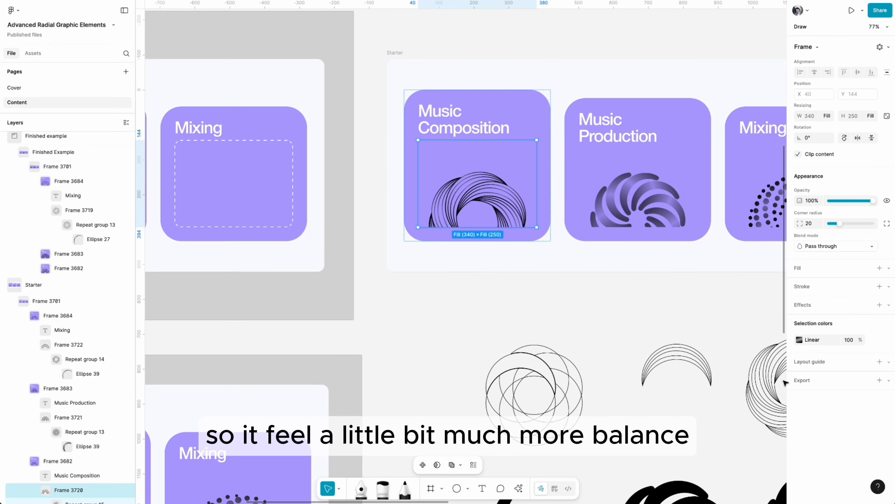
left_click(799, 340)
left_click(753, 433)
key("shift+Down")
key("shift+Down")
left_click(753, 461)
key("shift+Down")
key("shift+Down")
left_click(590, 82)
- Place a copy of the Starter frame with the three ring cards below the Finished Example for comparison
scroll(590, 82, "down", 4)
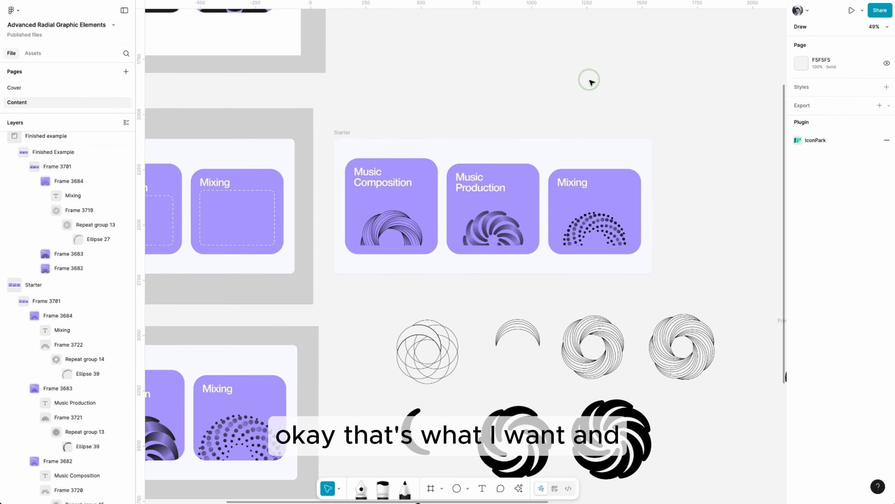
left_click(353, 141)
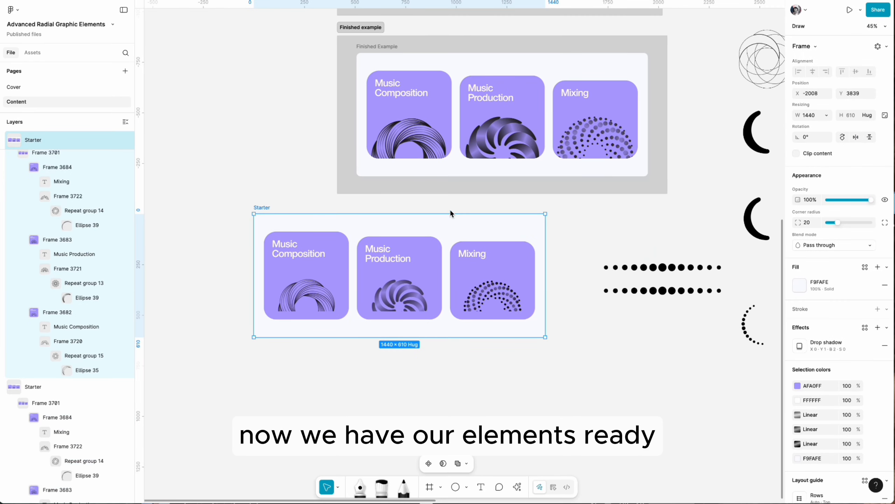
scroll(430, 202, "up", 3)
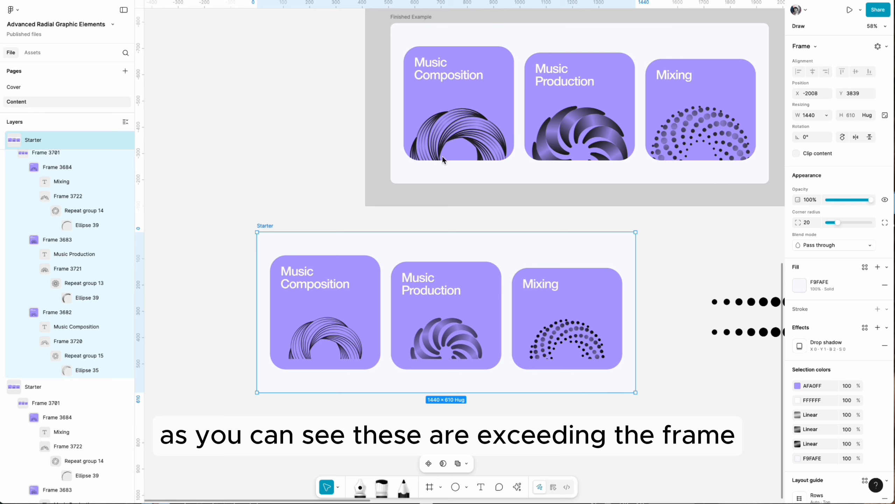
- Turn off content clipping for the graphic frames in all three cards of the lower Starter copy
left_click(319, 336)
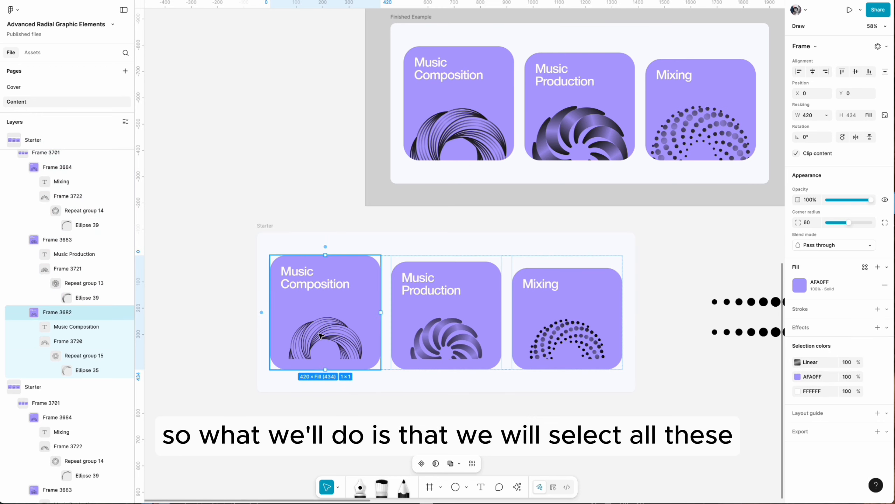
left_click(455, 337, "shift")
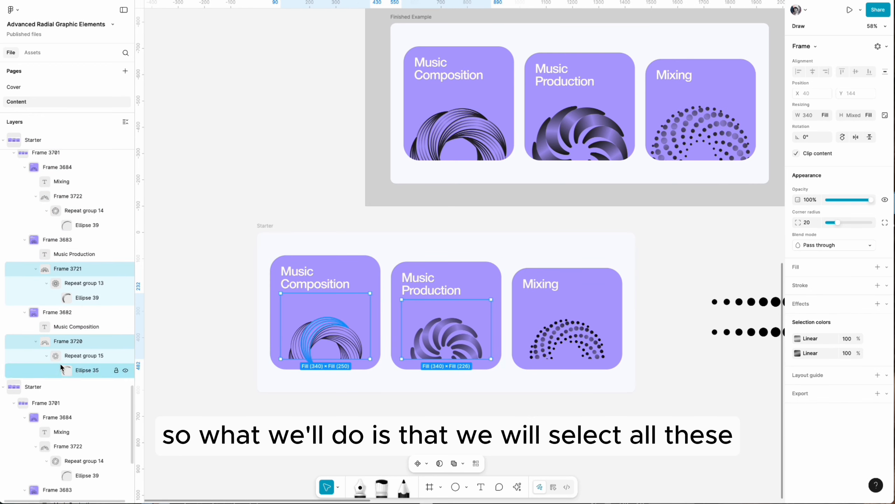
left_click(82, 211, "shift")
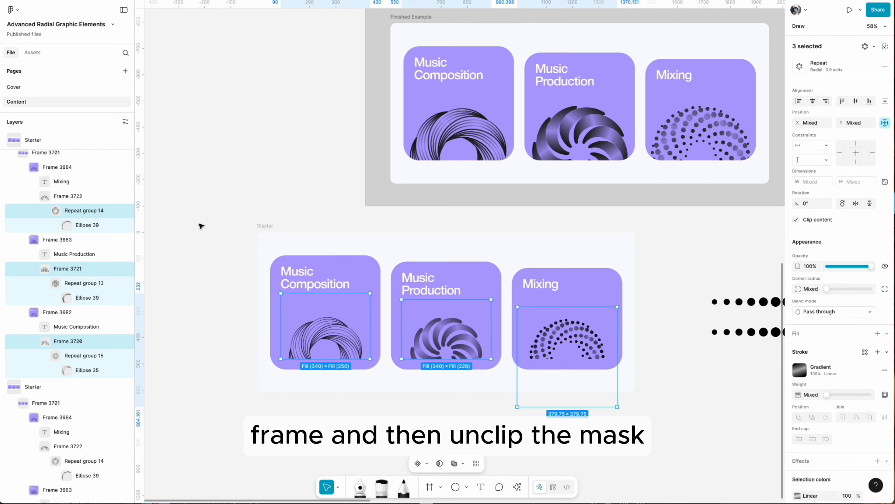
left_click(119, 196, "shift")
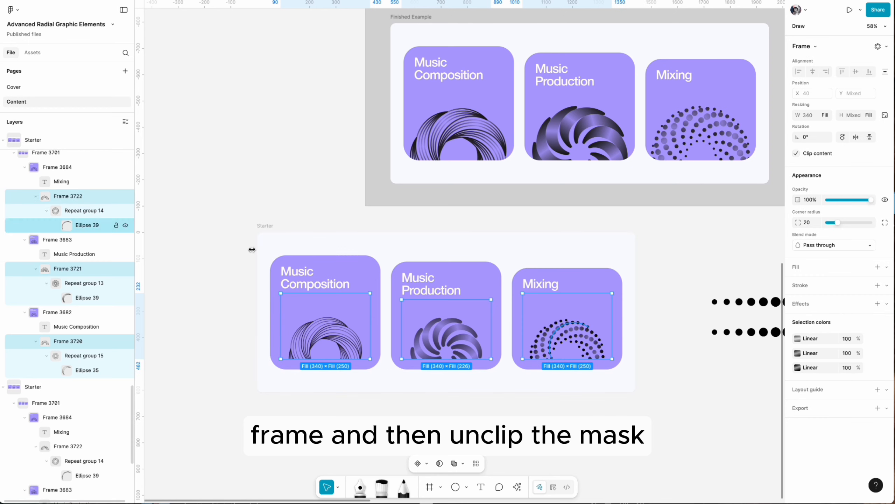
left_click(797, 154)
- Scale the three ring graphics inside those frames up to 1.3x from their centres
key("Return")
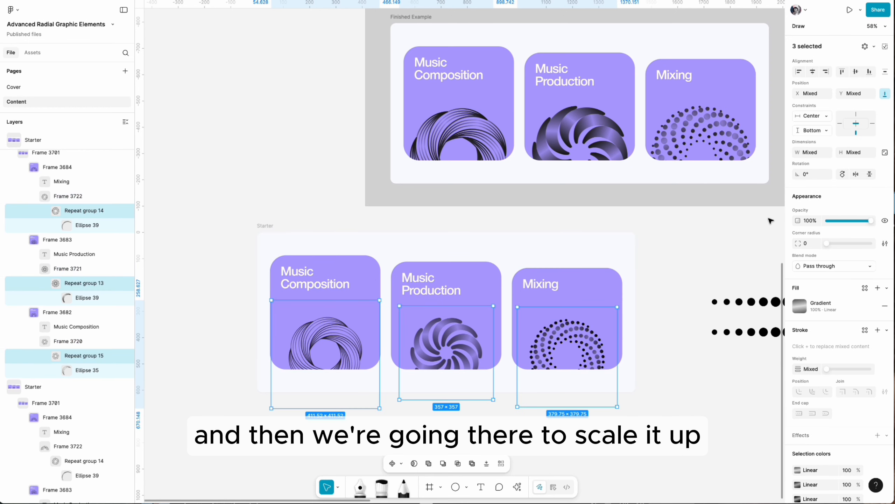
key("k")
left_click(808, 207)
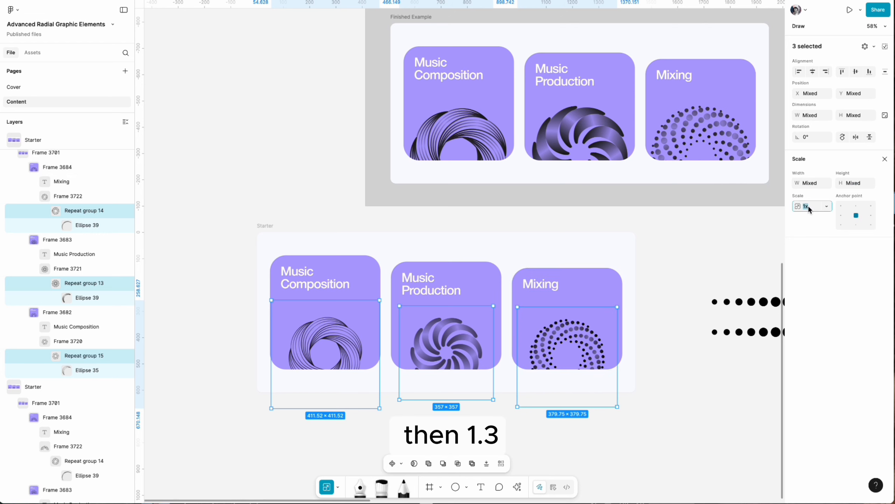
key("Return")
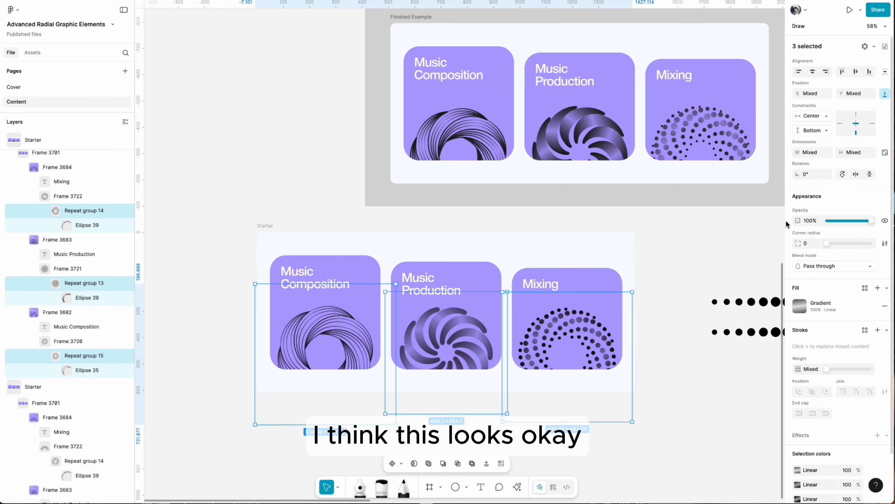
- Nudge the three scaled ring graphics down together by about 32 px and deselect them
key("shift+Down")
key("shift+Down")
key("shift+Down")
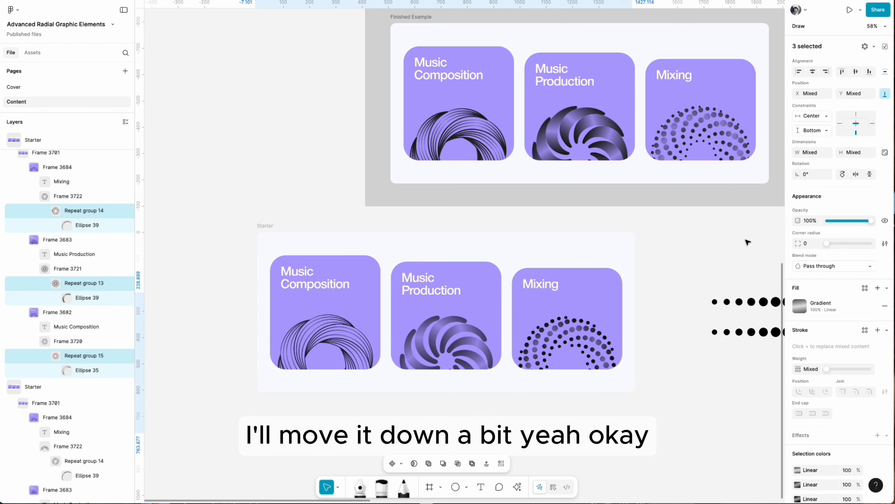
left_click(296, 178)
- Move the lower Starter copy to the left of the Finished Example so both sit side by side
scroll(294, 178, "down", 5)
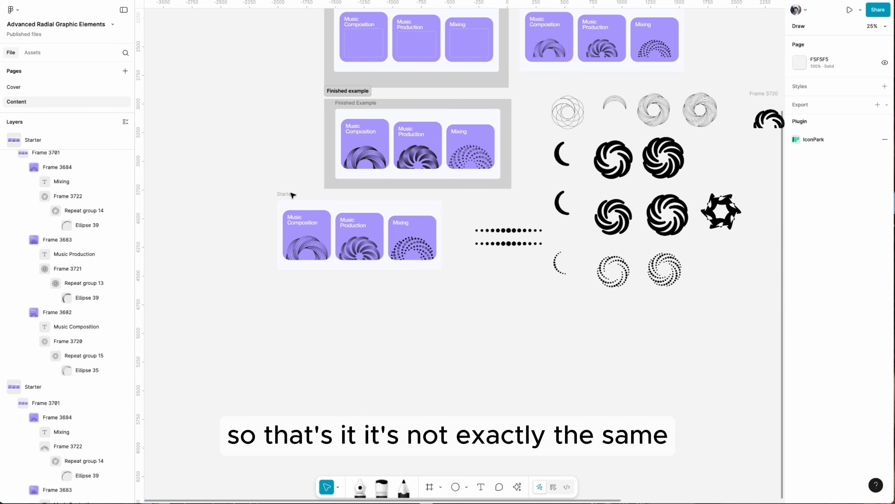
left_click_drag(286, 203, 151, 117)
left_click(179, 100)
scroll(178, 101, "left", 3)
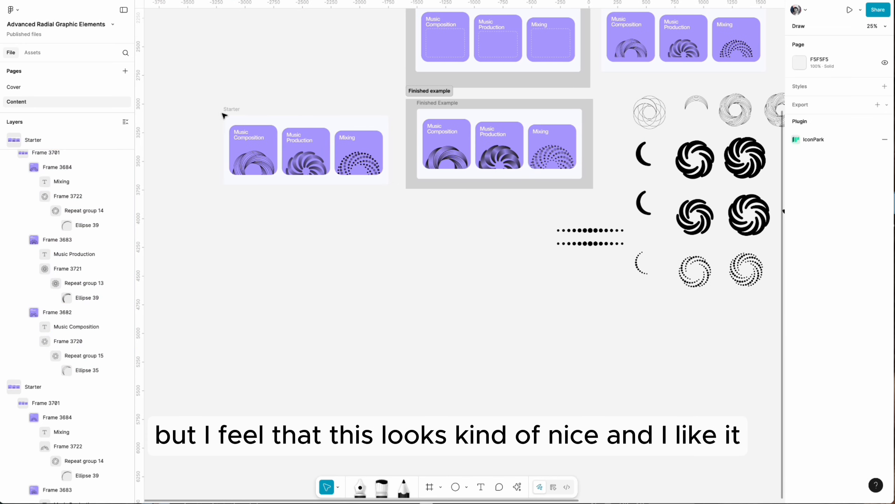
- Compare the restyled Starter copy with the Finished Example, the Reference and the other Starter frames on the canvas
scroll(257, 114, "right", 2)
scroll(258, 115, "down", 1)
left_click(244, 116)
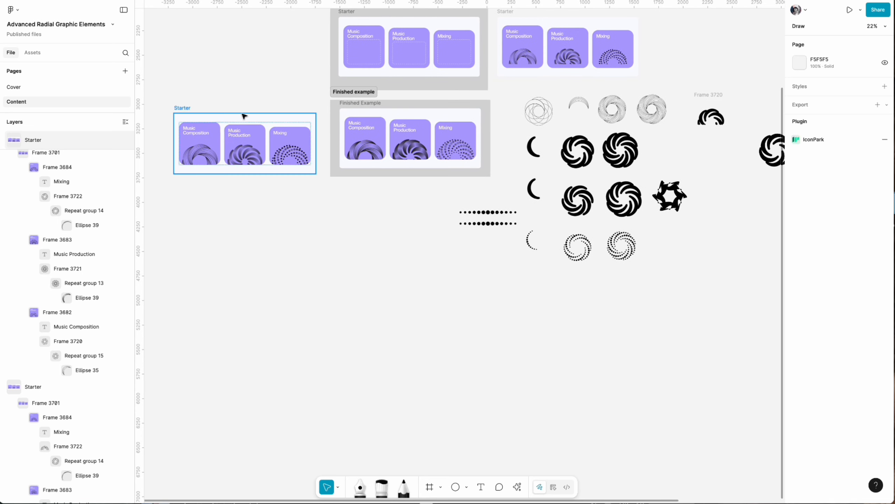
scroll(243, 116, "up", 5)
scroll(244, 117, "right", 2)
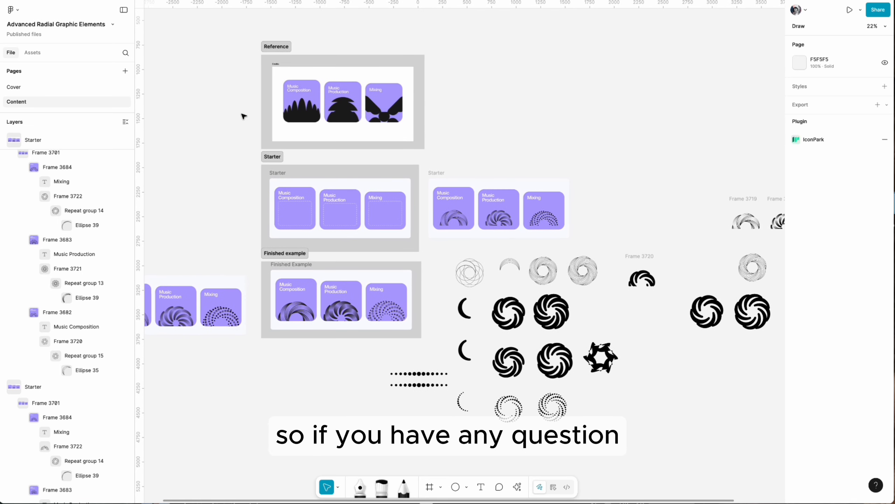
scroll(243, 116, "left", 3)
scroll(244, 117, "up", 1)
scroll(243, 117, "right", 2)
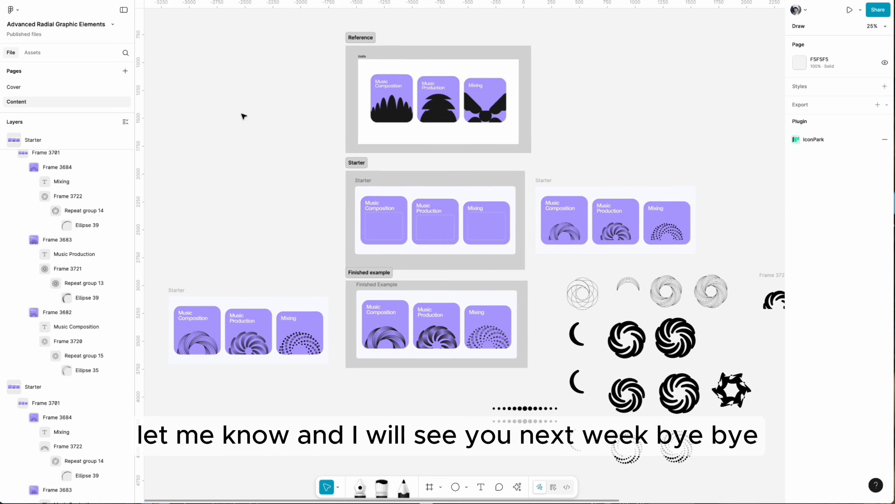
scroll(243, 116, "right", 1)
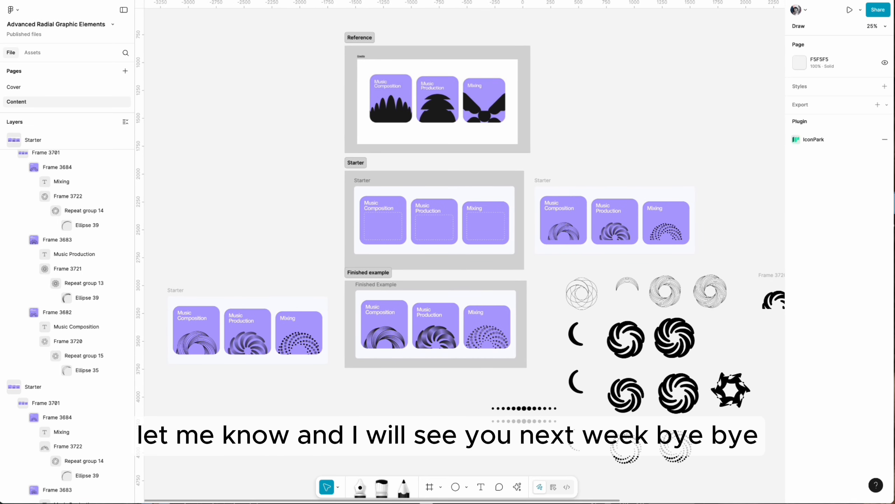